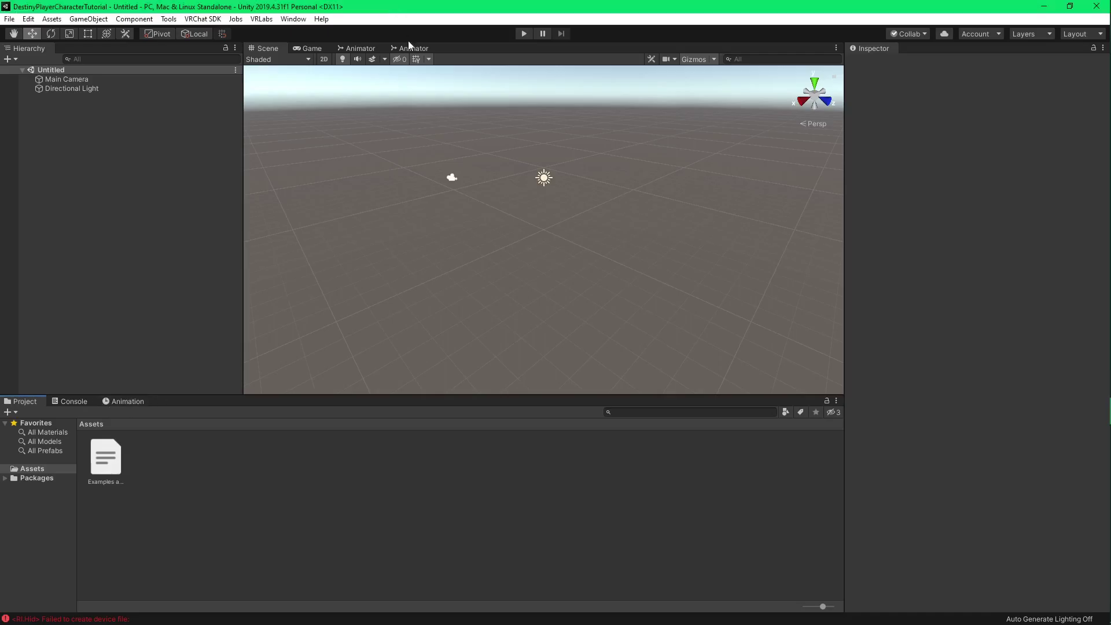
- Import PvEoutfit300.fbx from the DARE Output\DestinyModel121 folder into the project's Assets
{"action": "mouse_move", "coordinate": [1104, 263]}
{"action": "mouse_move", "coordinate": [1020, 109]}
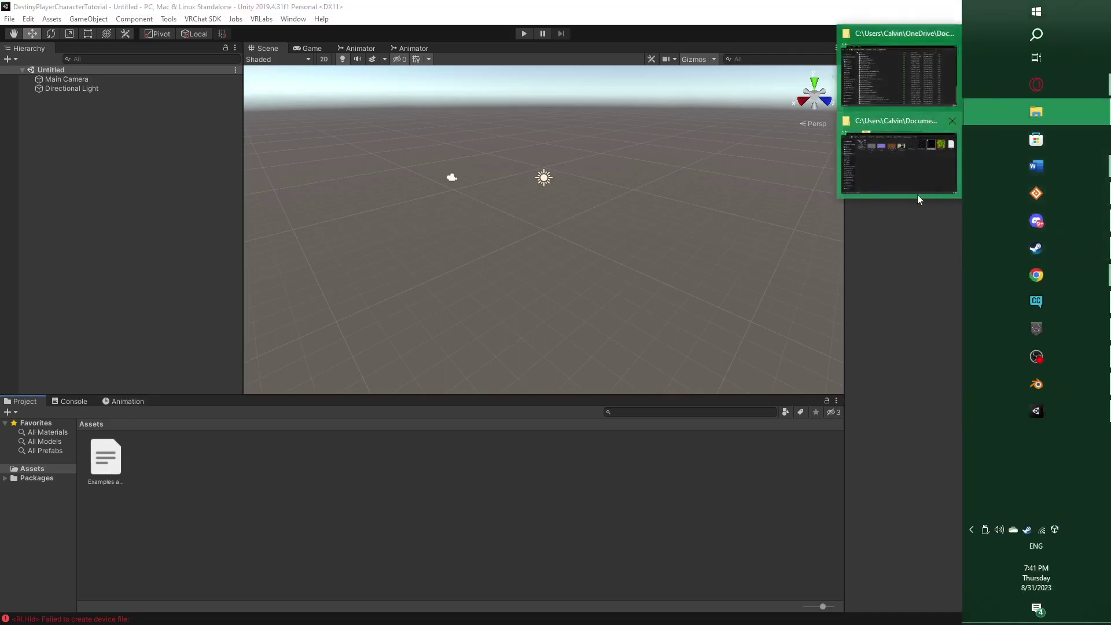
{"action": "left_click", "coordinate": [918, 193]}
{"action": "left_click", "coordinate": [405, 193]}
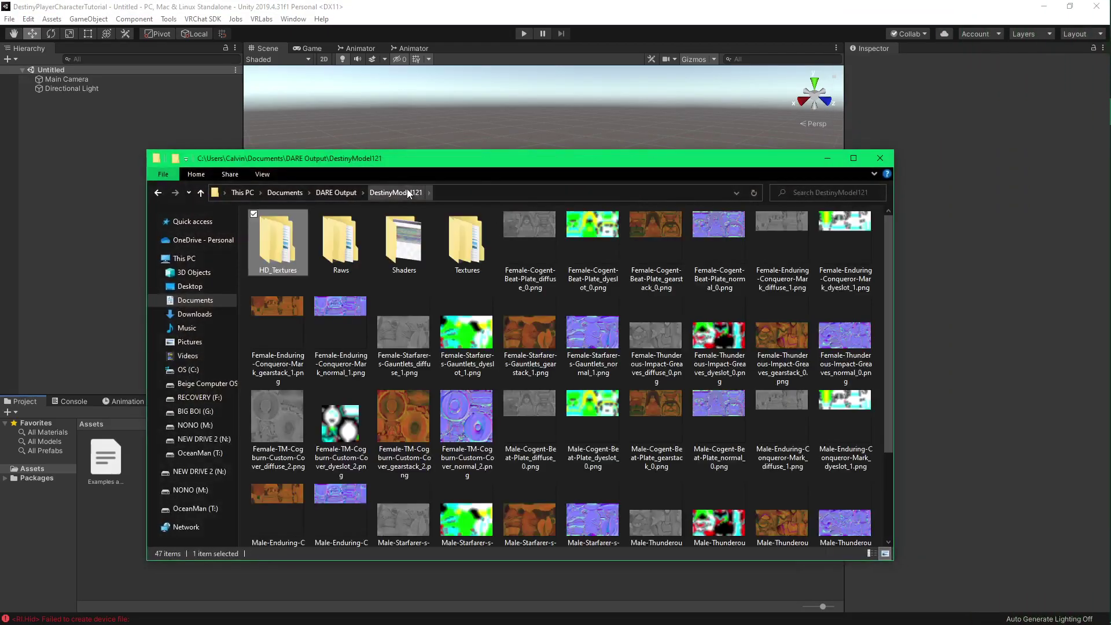
{"action": "scroll", "coordinate": [530, 307], "scroll_direction": "down", "scroll_amount": 3}
{"action": "left_click", "coordinate": [697, 491]}
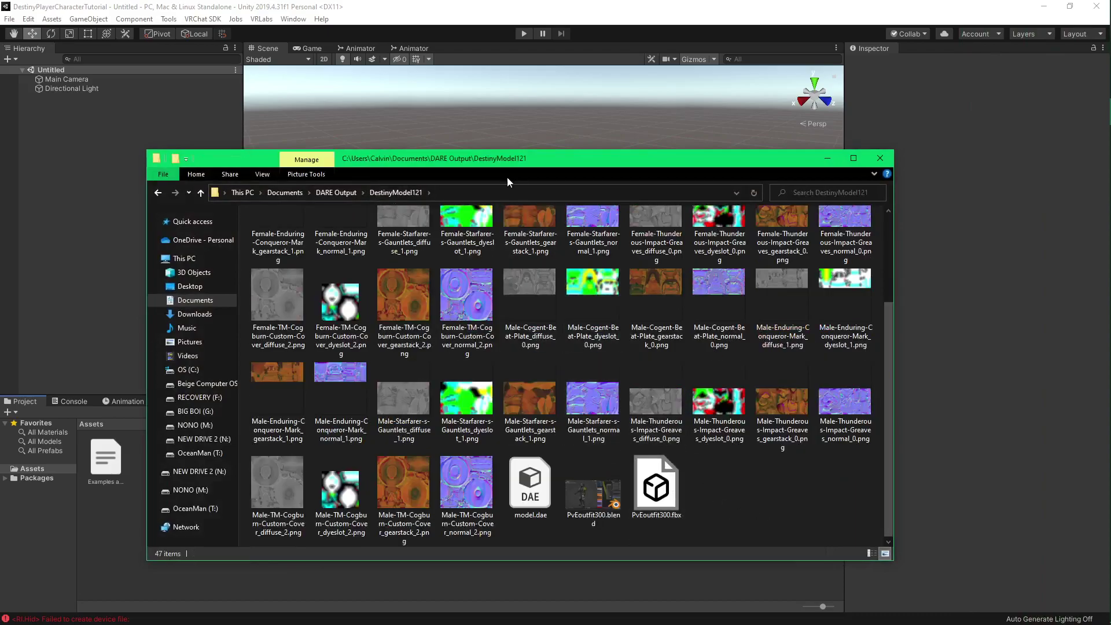
{"action": "left_click_drag", "start_coordinate": [497, 157], "coordinate": [712, 69]}
{"action": "left_click_drag", "start_coordinate": [858, 398], "coordinate": [325, 472]}
{"action": "left_click_drag", "start_coordinate": [398, 474], "coordinate": [400, 473]}
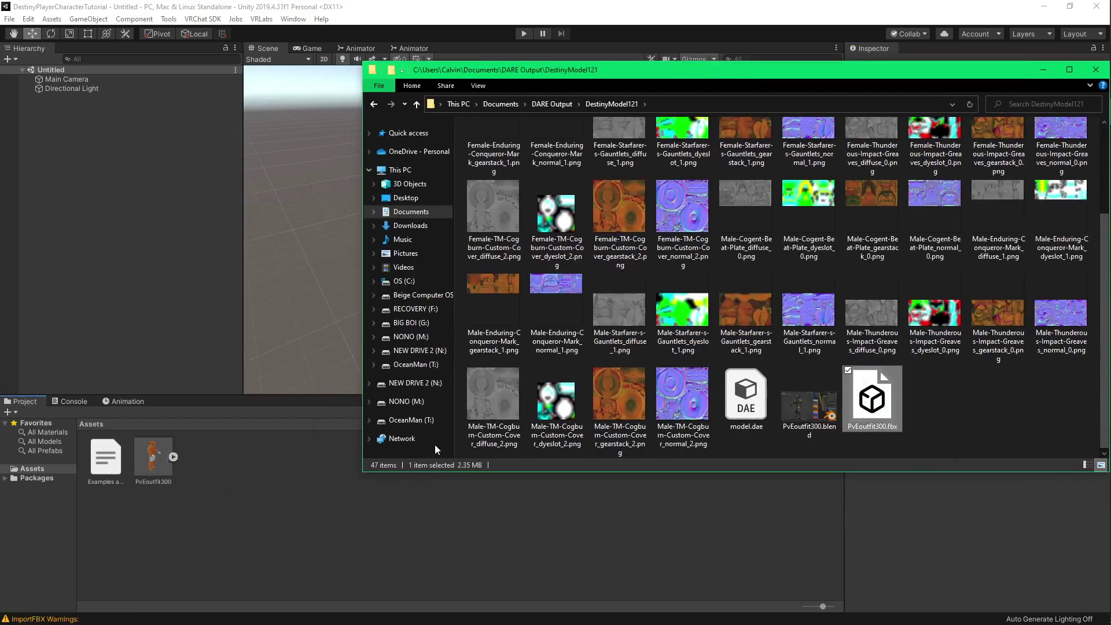
- Import the five HD_Textures folders ending in "_m" (beat plate, conqueror mark, gauntlets, greaves, custom cover) into Assets
{"action": "scroll", "coordinate": [746, 400], "scroll_direction": "up", "scroll_amount": 5}
{"action": "double_click", "coordinate": [495, 159]}
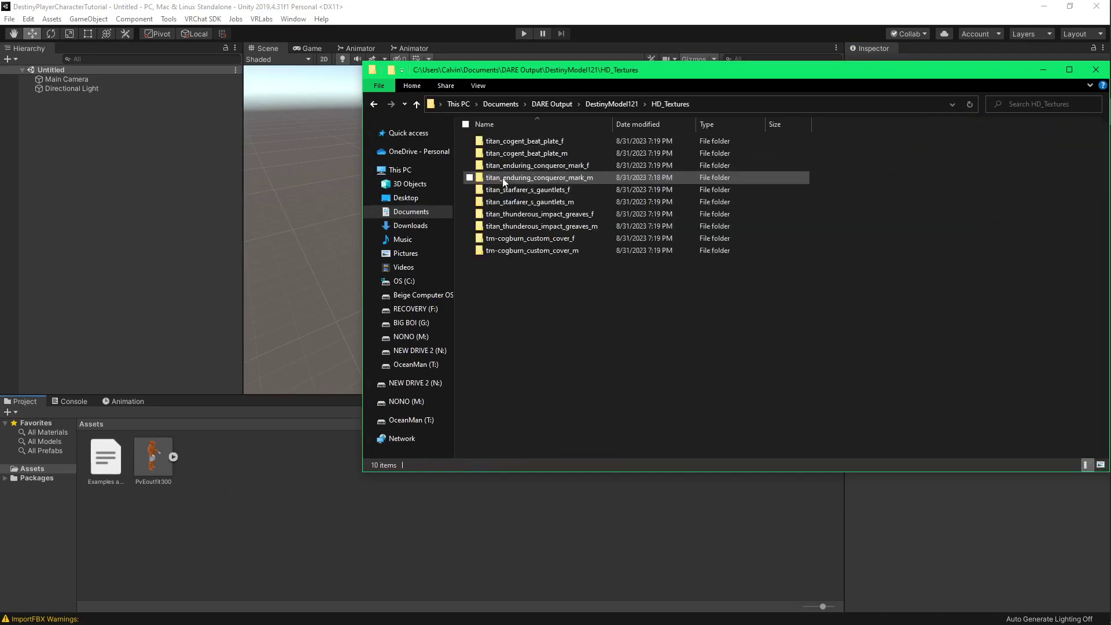
{"action": "left_click", "coordinate": [530, 154]}
{"action": "left_click", "coordinate": [525, 189], "text": "ctrl"}
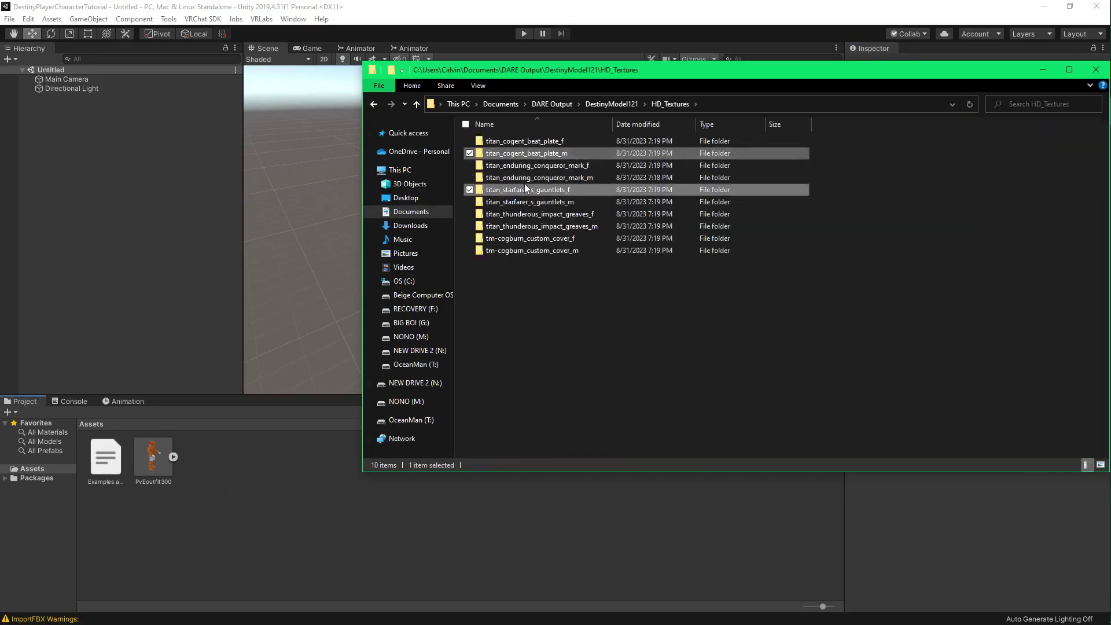
{"action": "left_click", "coordinate": [525, 179]}
{"action": "left_click", "coordinate": [527, 152], "text": "ctrl"}
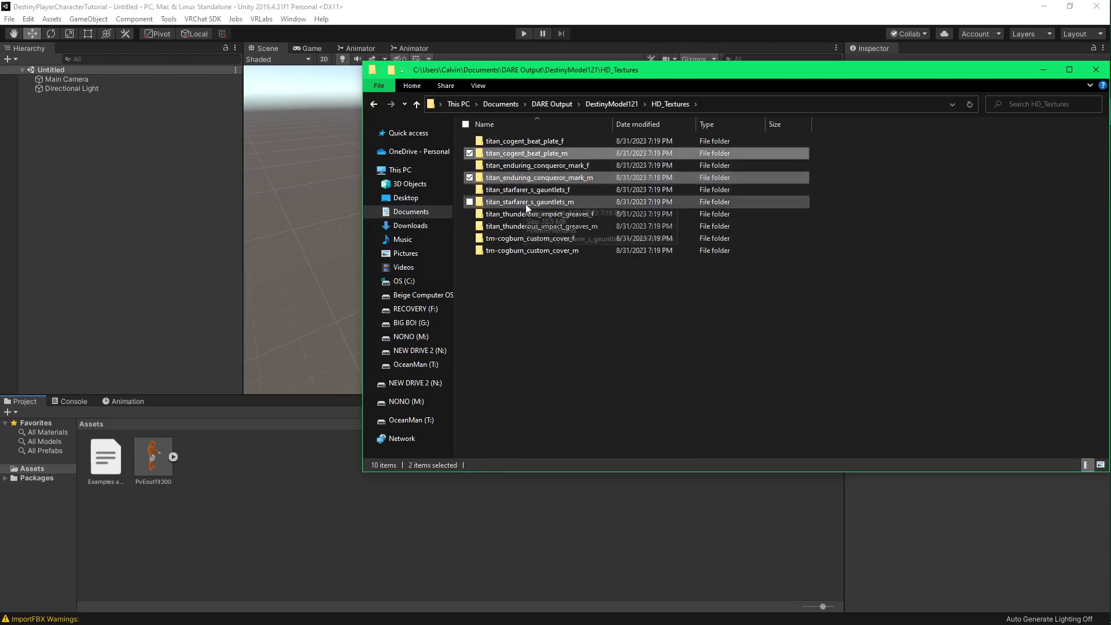
{"action": "left_click", "coordinate": [527, 202], "text": "ctrl"}
{"action": "left_click", "coordinate": [526, 251], "text": "ctrl"}
{"action": "left_click", "coordinate": [534, 227], "text": "ctrl"}
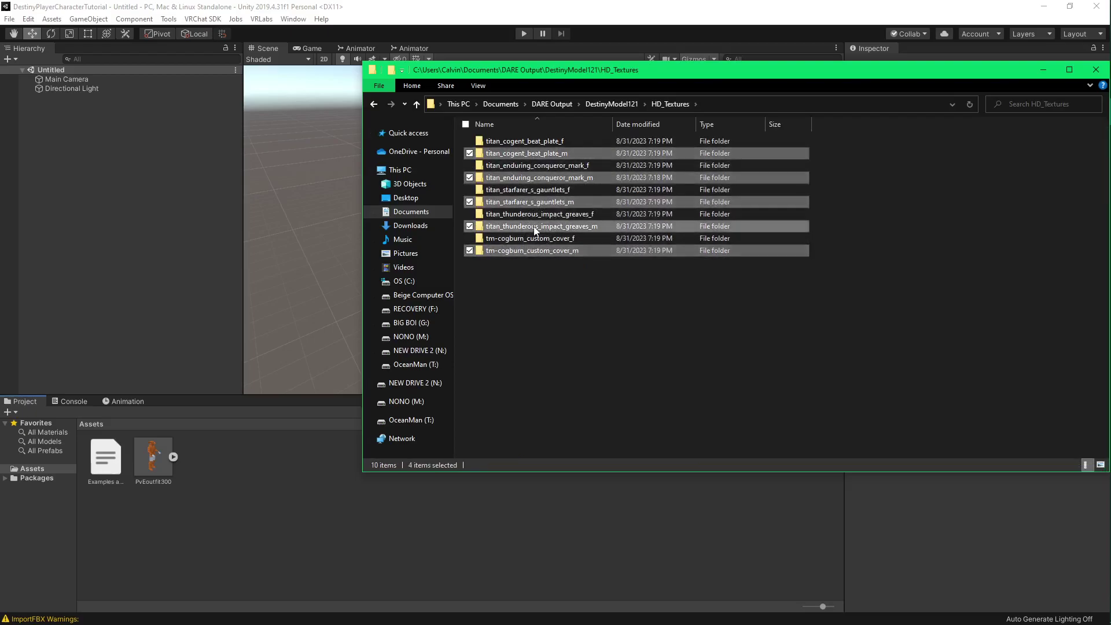
{"action": "left_click_drag", "start_coordinate": [540, 254], "coordinate": [165, 442]}
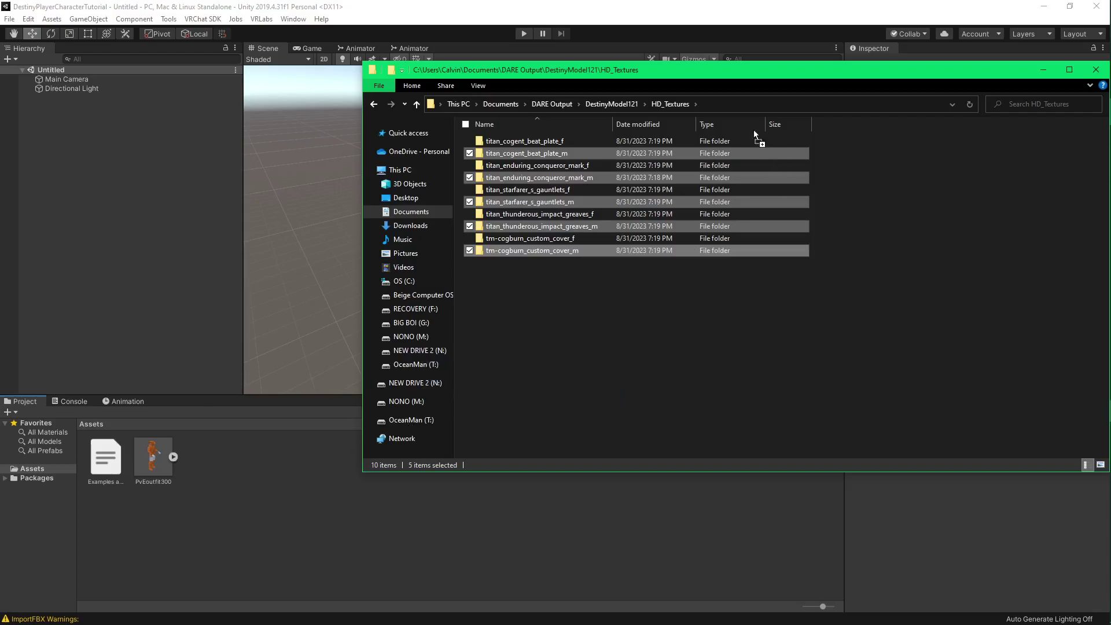
{"action": "left_click_drag", "start_coordinate": [658, 104], "coordinate": [595, 104]}
{"action": "left_click_drag", "start_coordinate": [658, 163], "coordinate": [625, 105]}
- Import the DestinyModel122 folder from DARE Output into the project's Assets
{"action": "left_click", "coordinate": [612, 103]}
{"action": "left_click", "coordinate": [614, 104]}
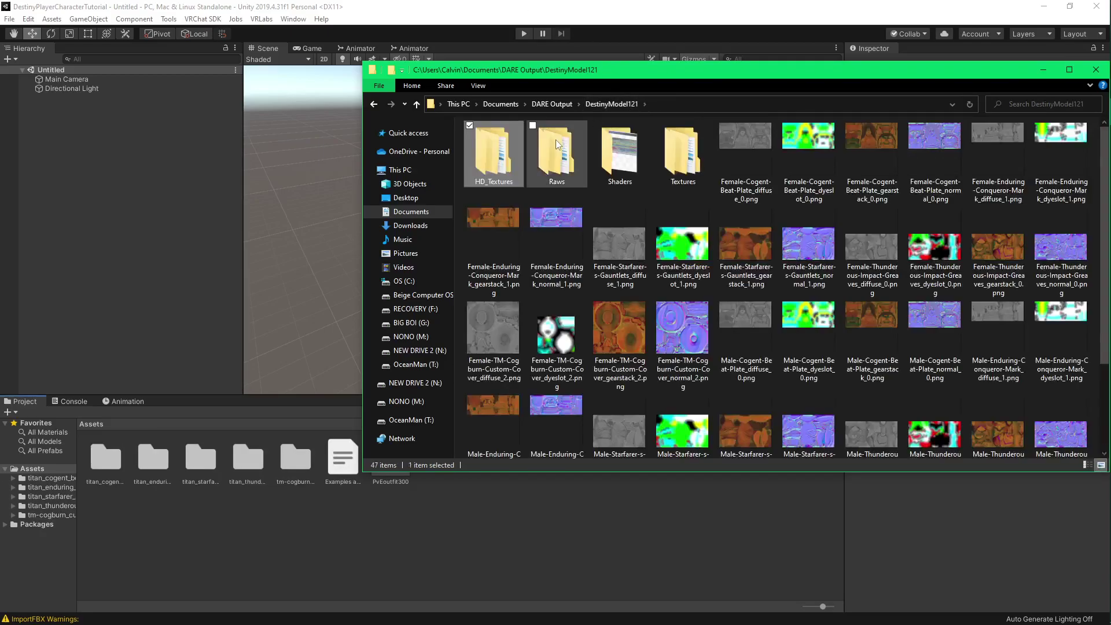
{"action": "left_click", "coordinate": [553, 104]}
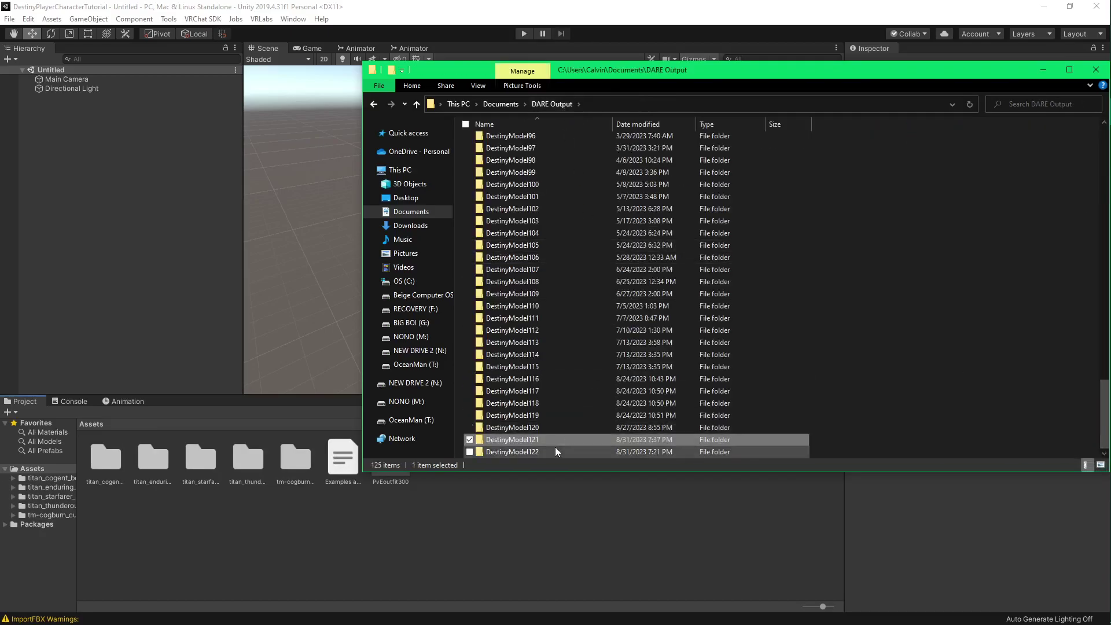
{"action": "double_click", "coordinate": [554, 450]}
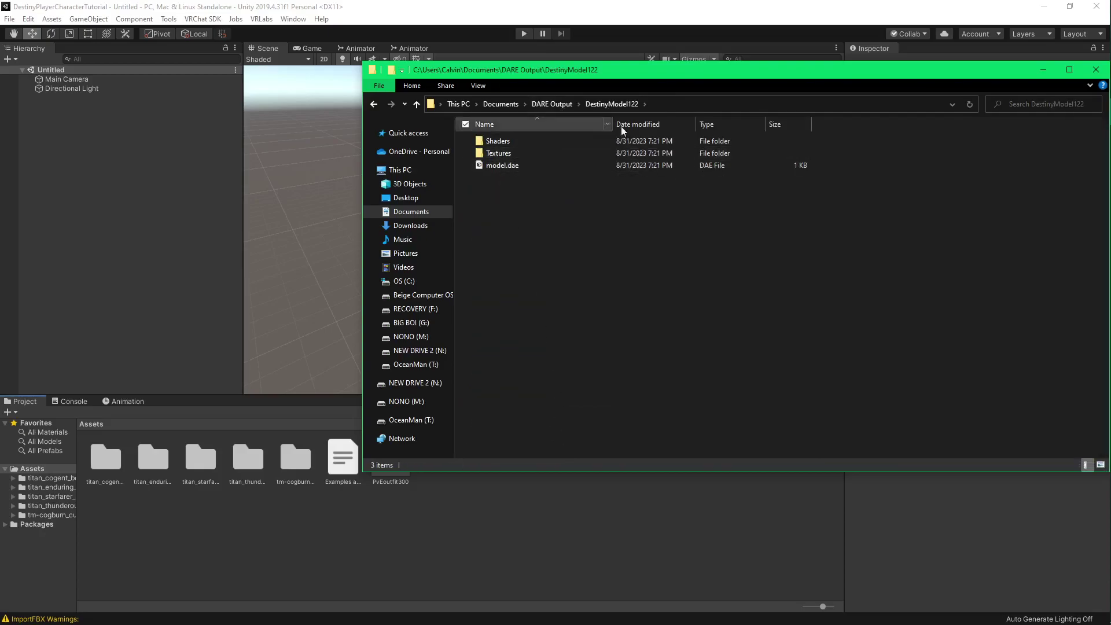
{"action": "left_click", "coordinate": [564, 105]}
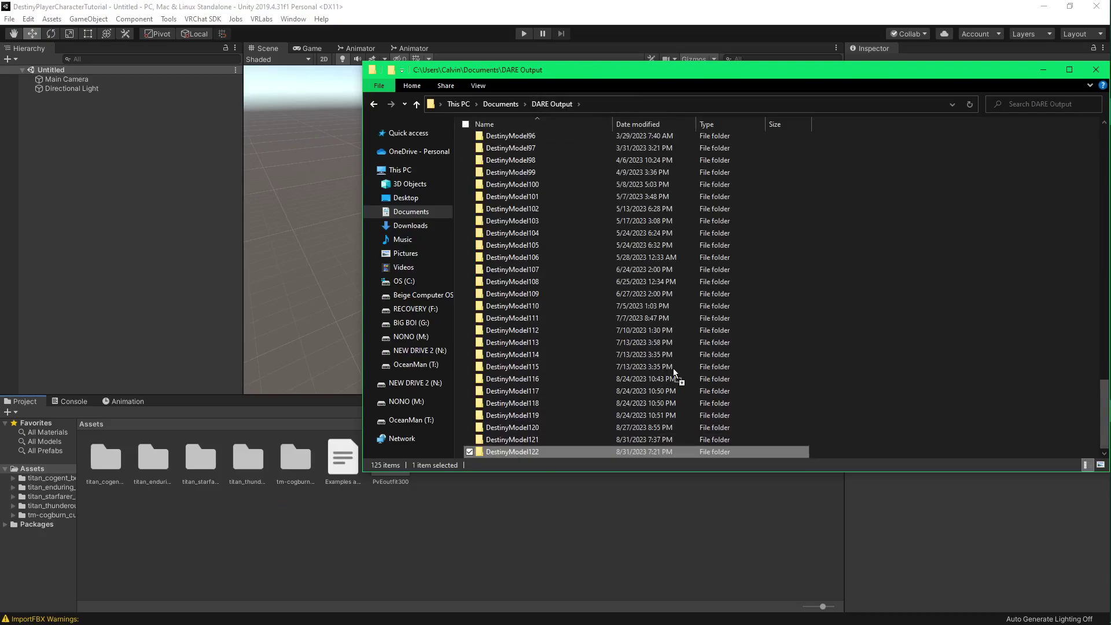
{"action": "left_click", "coordinate": [302, 10]}
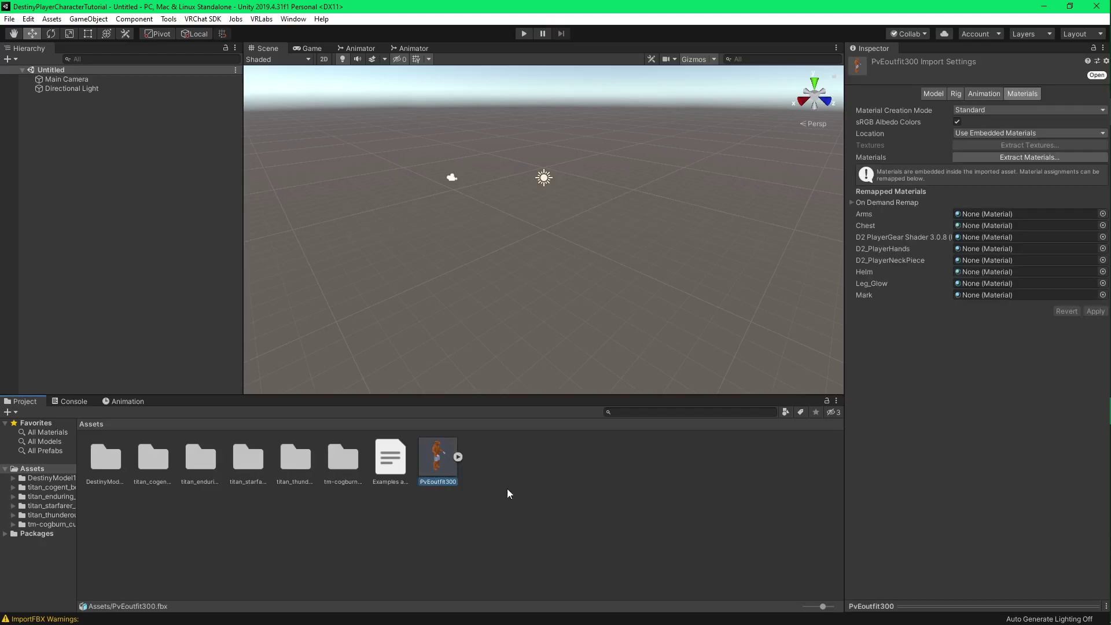
- Start extracting the PvEoutfit300 model's materials and create a destination folder named Materials inside Assets
{"action": "left_click", "coordinate": [994, 158]}
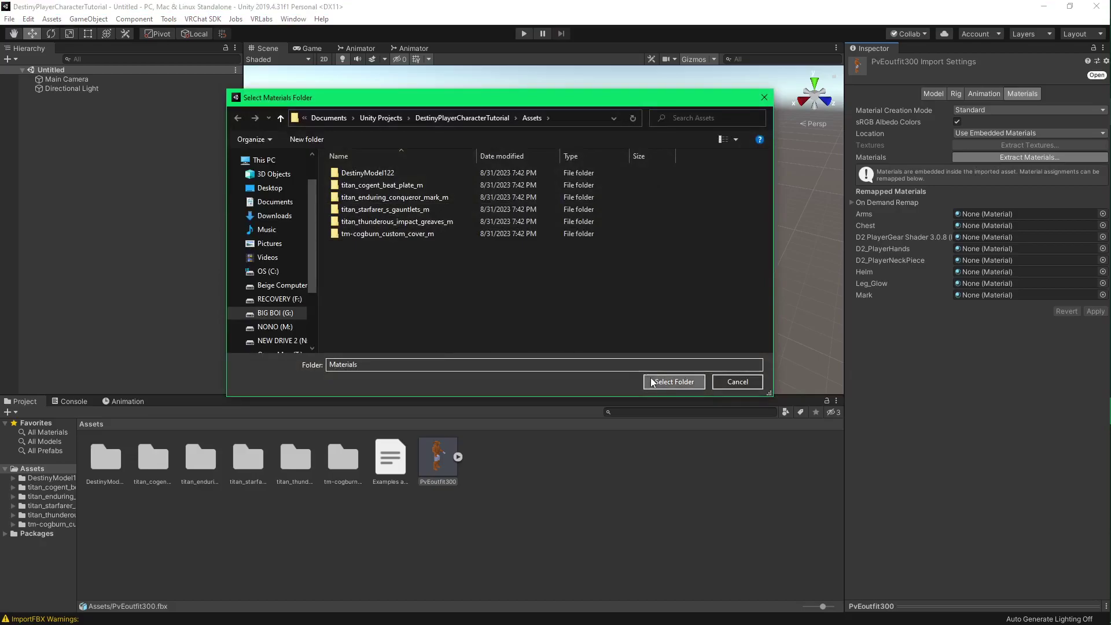
{"action": "left_click", "coordinate": [671, 382]}
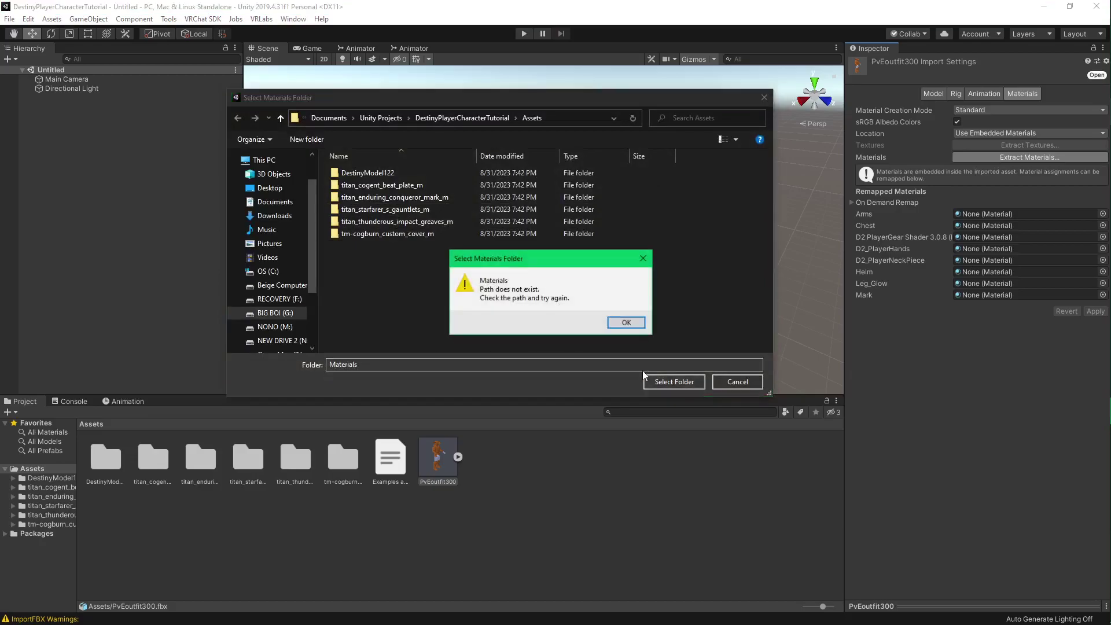
{"action": "left_click", "coordinate": [626, 323]}
{"action": "right_click", "coordinate": [493, 307]}
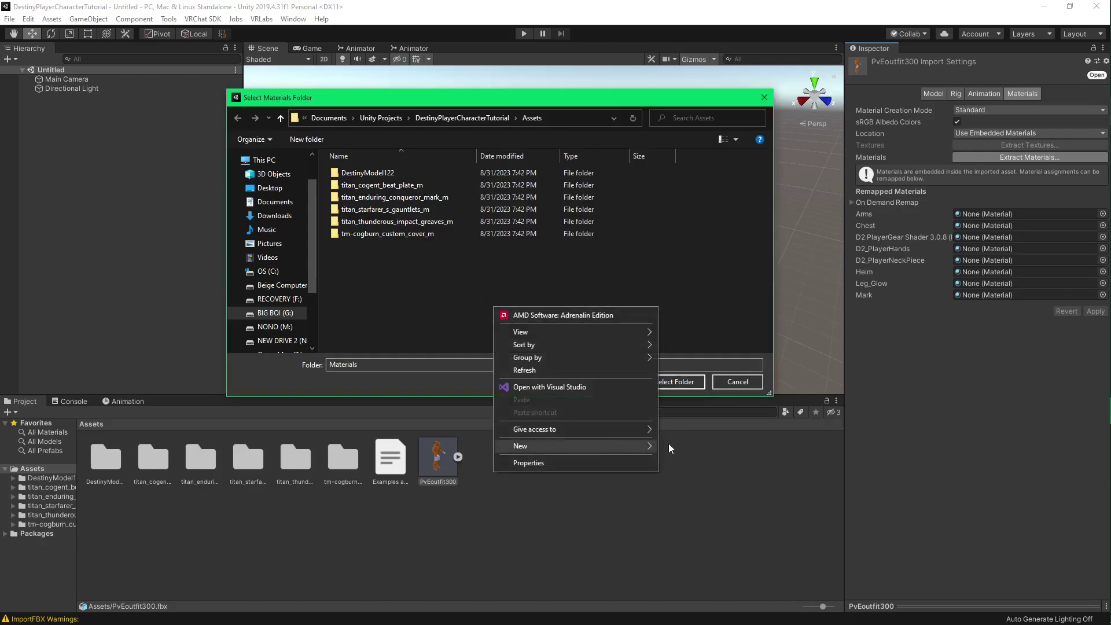
{"action": "left_click", "coordinate": [671, 441]}
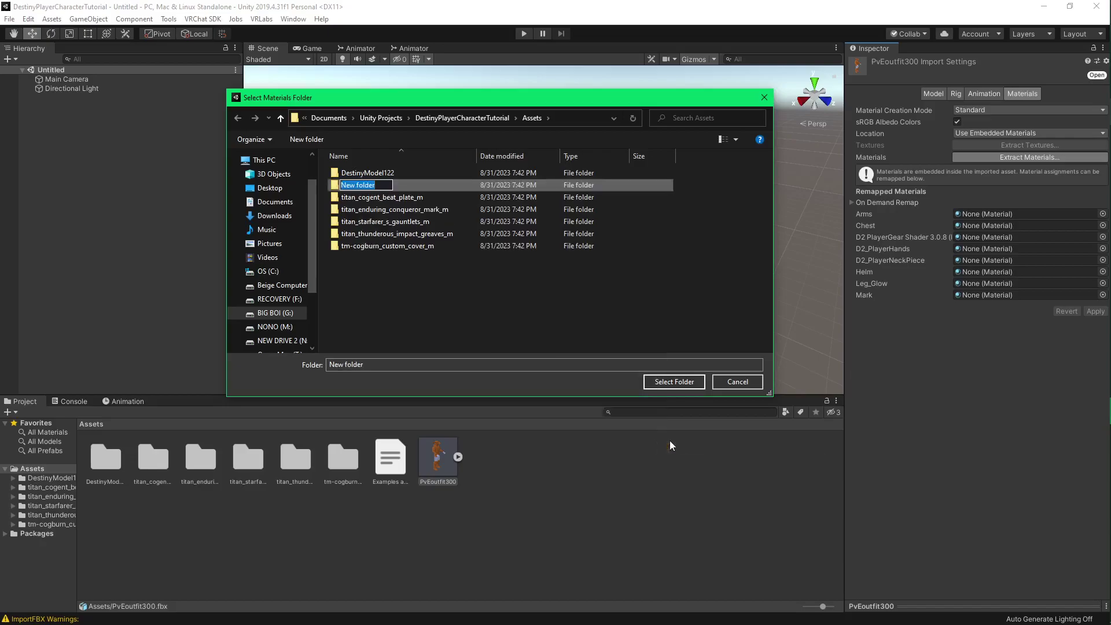
{"action": "type", "text": "ma"}
{"action": "key", "text": "BackSpace"}
{"action": "type", "text": "Materials"}
- Extract the model's embedded materials into the Materials folder and open that folder in the project
{"action": "left_click", "coordinate": [405, 181]}
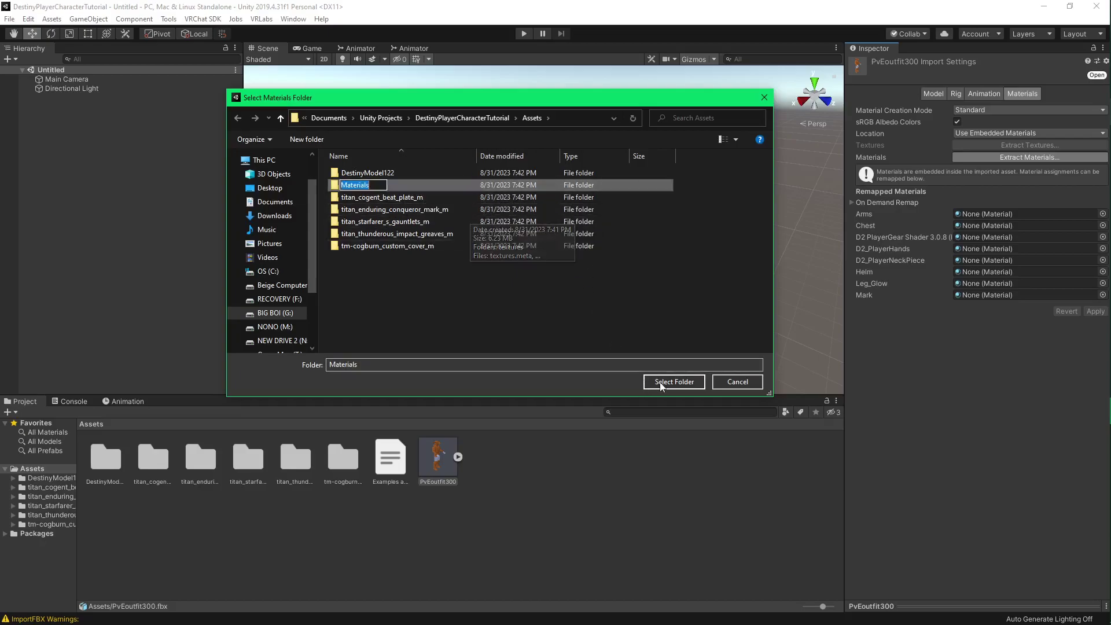
{"action": "left_click", "coordinate": [448, 181]}
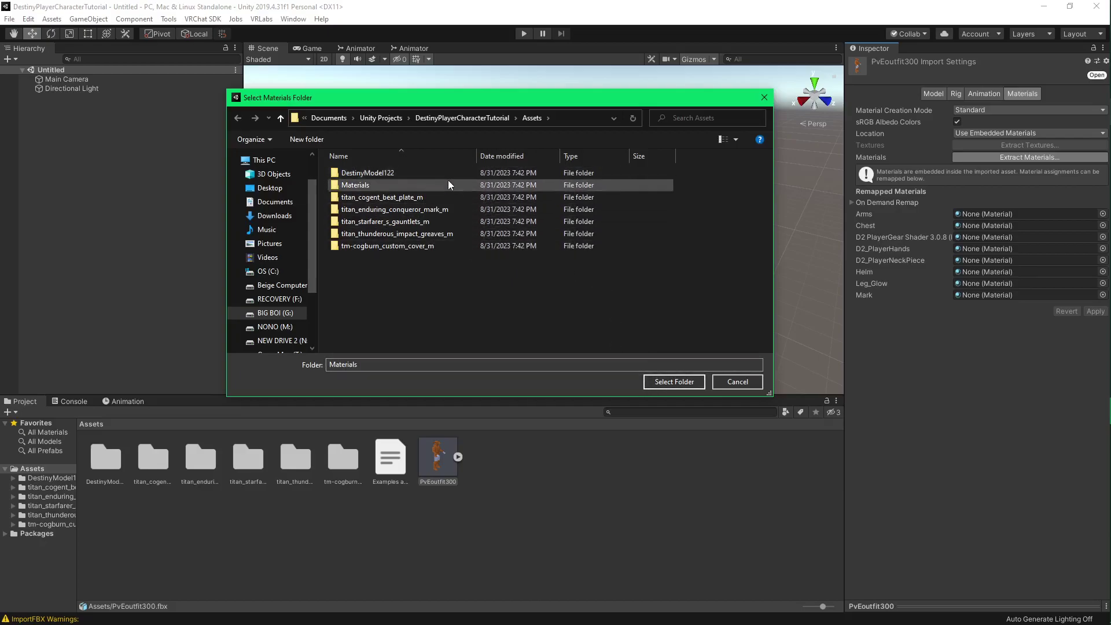
{"action": "left_click", "coordinate": [673, 382]}
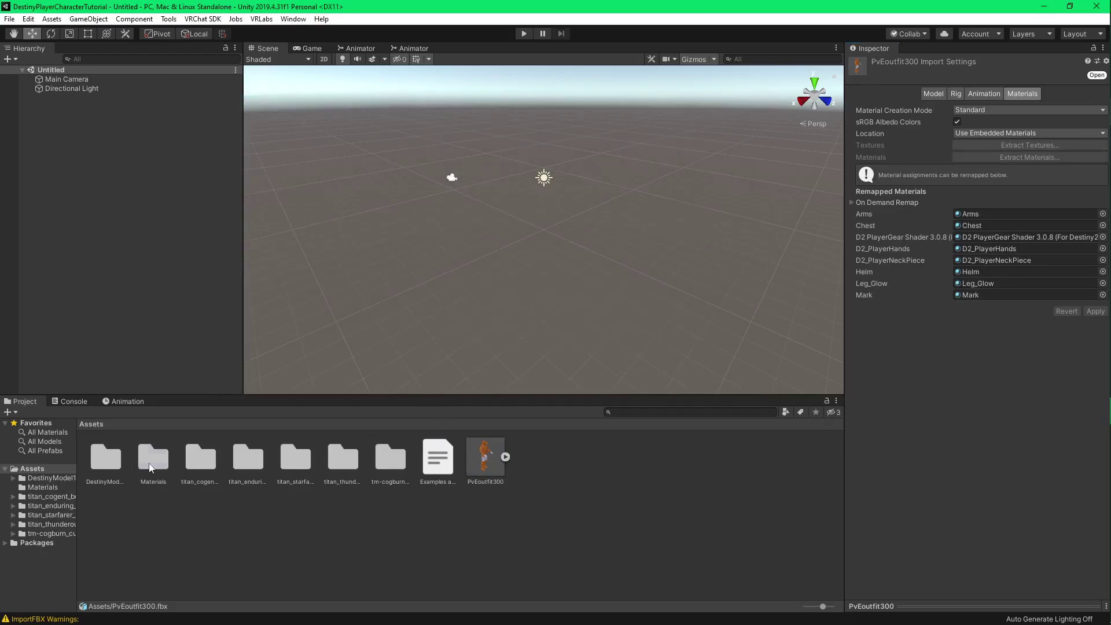
{"action": "double_click", "coordinate": [149, 466]}
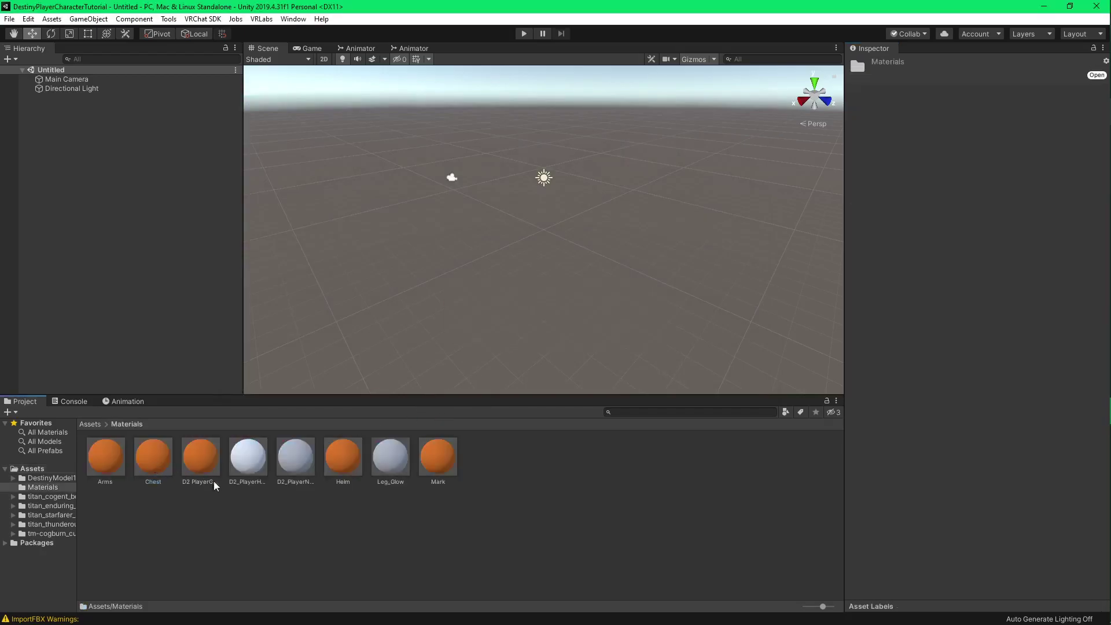
- Set the PvEoutfit300 rig's animation type to Humanoid and apply the import settings
{"action": "left_click", "coordinate": [89, 424]}
{"action": "left_click", "coordinate": [484, 454]}
{"action": "left_click", "coordinate": [956, 95]}
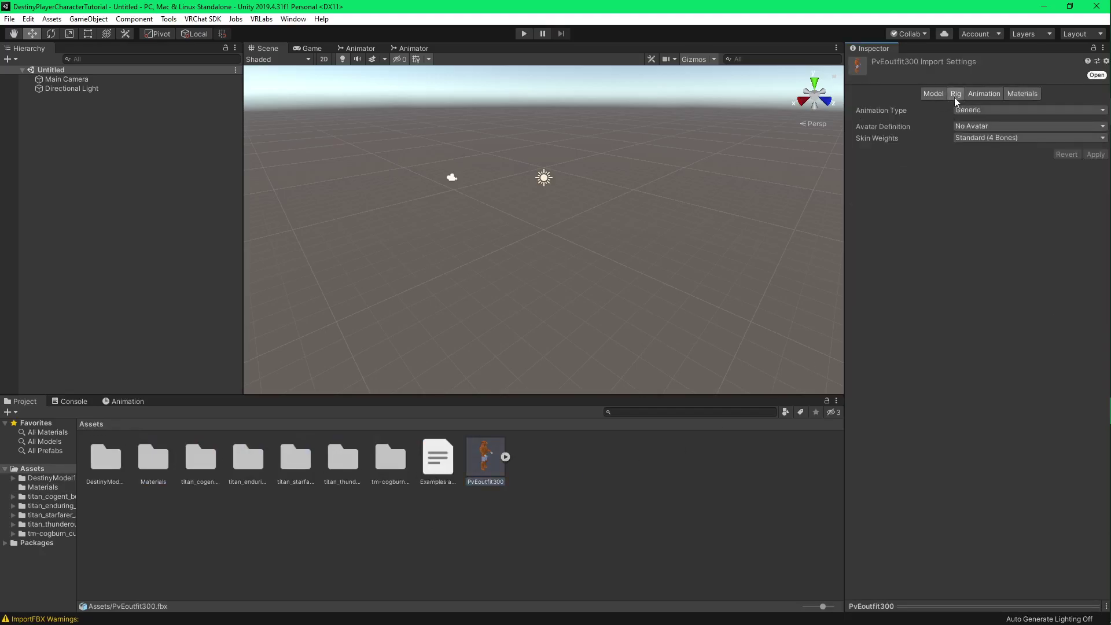
{"action": "left_click", "coordinate": [986, 110]}
{"action": "left_click", "coordinate": [989, 162]}
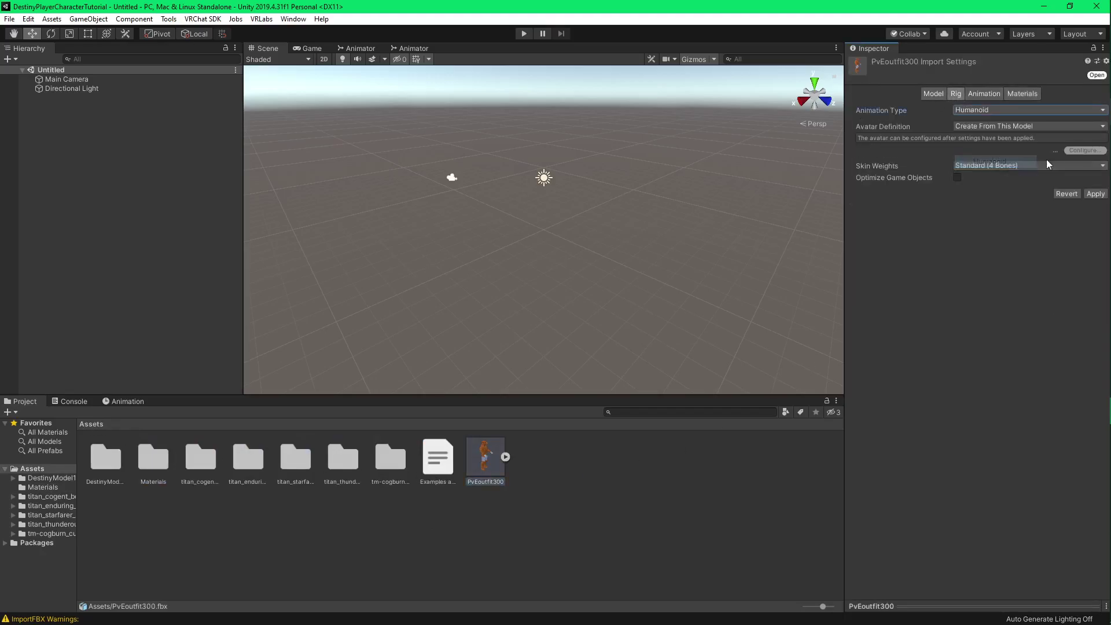
{"action": "left_click", "coordinate": [1096, 194]}
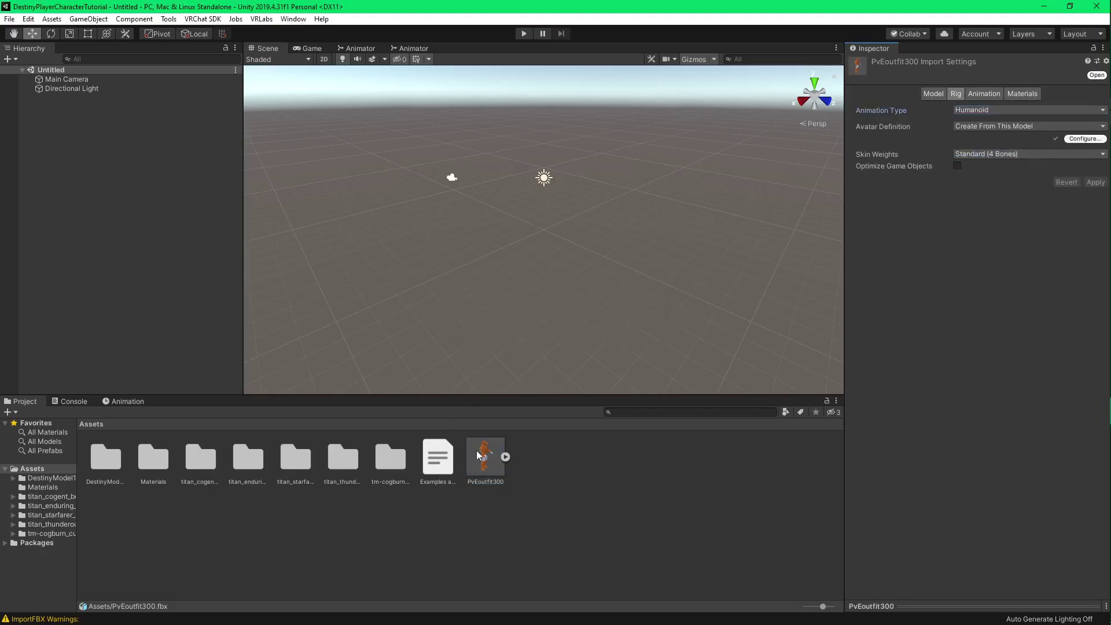
- Add the PvEoutfit300 model to the scene hierarchy and inspect the character's upper body from the front
{"action": "left_click_drag", "start_coordinate": [477, 450], "coordinate": [173, 293]}
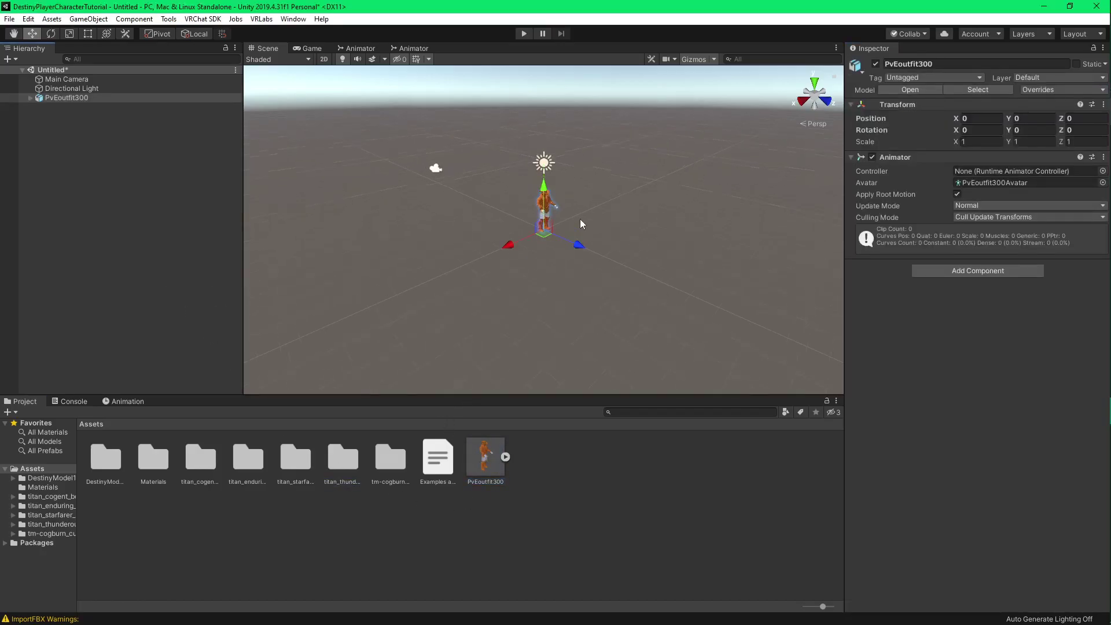
{"action": "scroll", "coordinate": [580, 219], "scroll_direction": "up", "scroll_amount": 10}
{"action": "scroll", "coordinate": [593, 197], "scroll_direction": "down", "scroll_amount": 6}
{"action": "middle_click_drag", "start_coordinate": [606, 167], "coordinate": [611, 213]}
{"action": "scroll", "coordinate": [613, 214], "scroll_direction": "up", "scroll_amount": 8}
{"action": "right_click_drag", "start_coordinate": [612, 204], "coordinate": [556, 188]}
{"action": "right_click_drag", "start_coordinate": [628, 177], "coordinate": [554, 155]}
{"action": "key", "text": "w"}
{"action": "key", "text": "d"}
{"action": "scroll", "coordinate": [620, 155], "scroll_direction": "down", "scroll_amount": 3}
{"action": "key", "text": "s"}
{"action": "key", "text": "s"}
{"action": "left_click", "coordinate": [712, 250]}
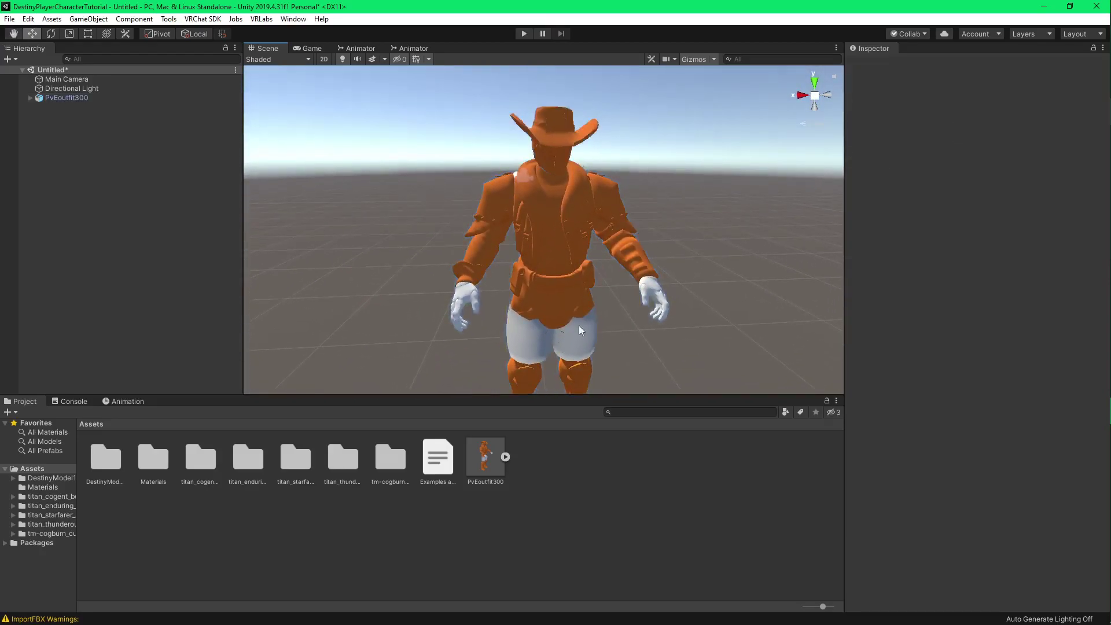
- Change the shader of the Arms material to Destiny/Carrhae-Black_armor
{"action": "double_click", "coordinate": [160, 470]}
{"action": "left_click", "coordinate": [106, 463]}
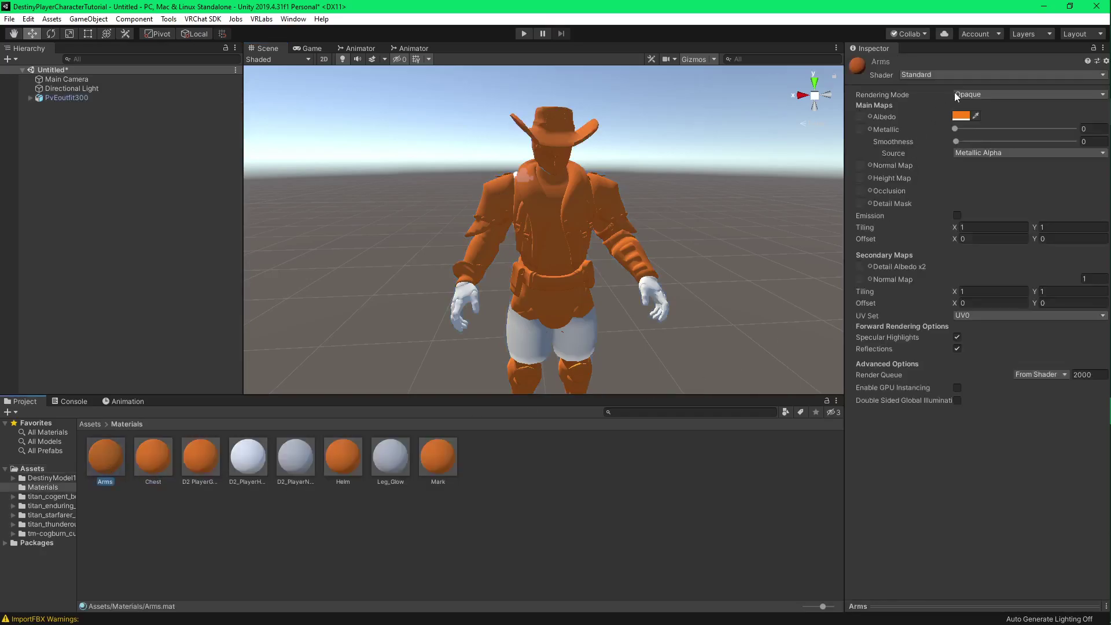
{"action": "left_click", "coordinate": [946, 76]}
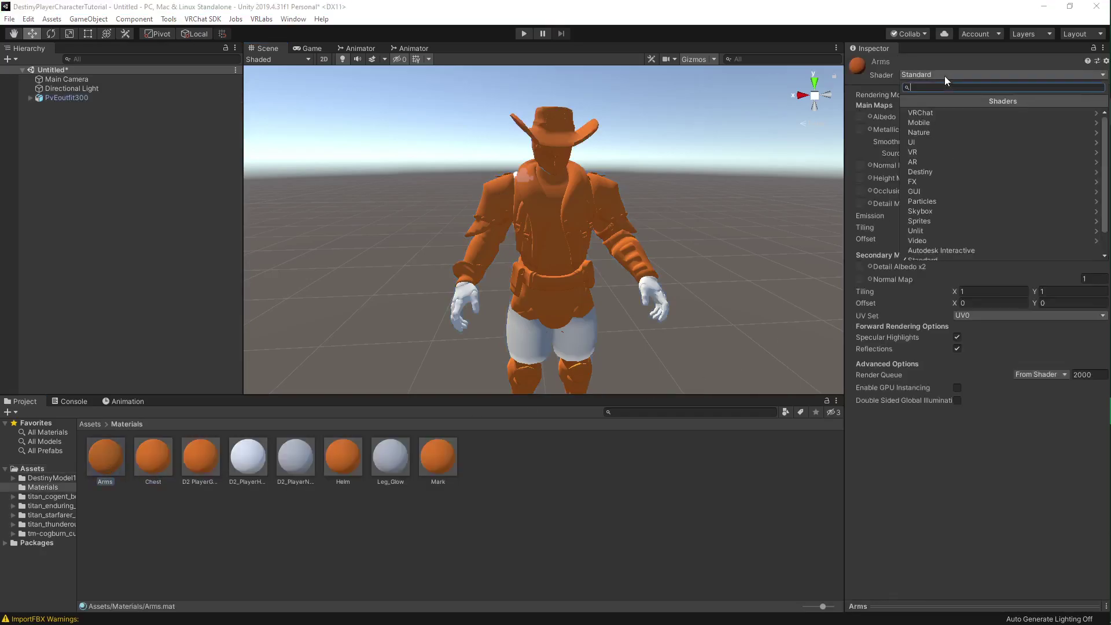
{"action": "left_click", "coordinate": [931, 171]}
{"action": "left_click", "coordinate": [943, 113]}
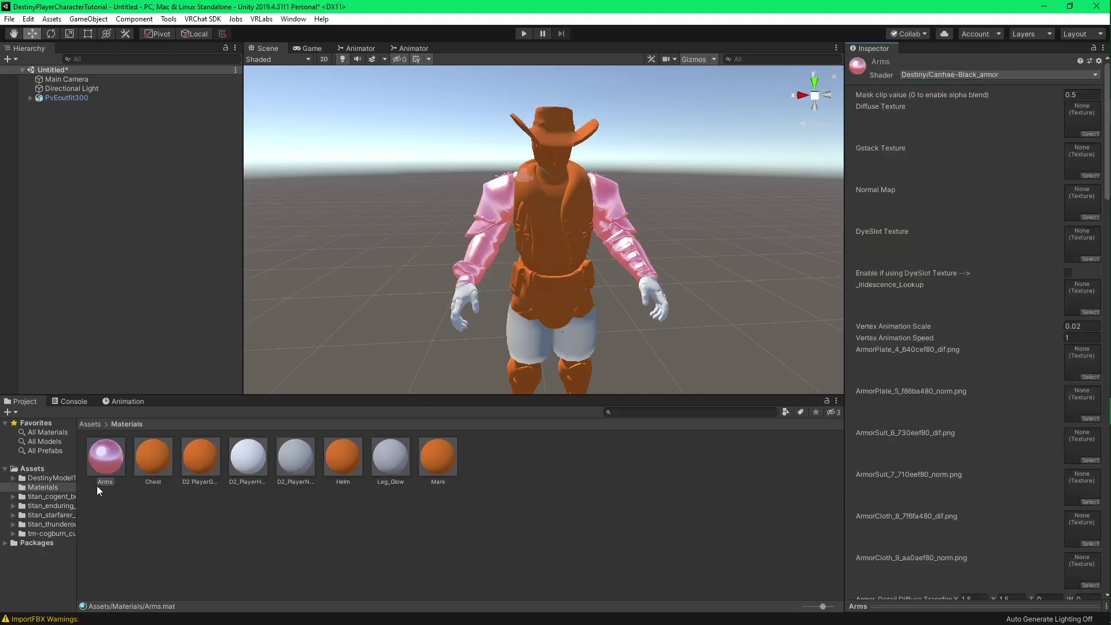
- Expand the five titan armor folders in the project tree and open the textures folder of titan_starfarer_s_gauntlets_m
{"action": "left_click", "coordinate": [42, 515]}
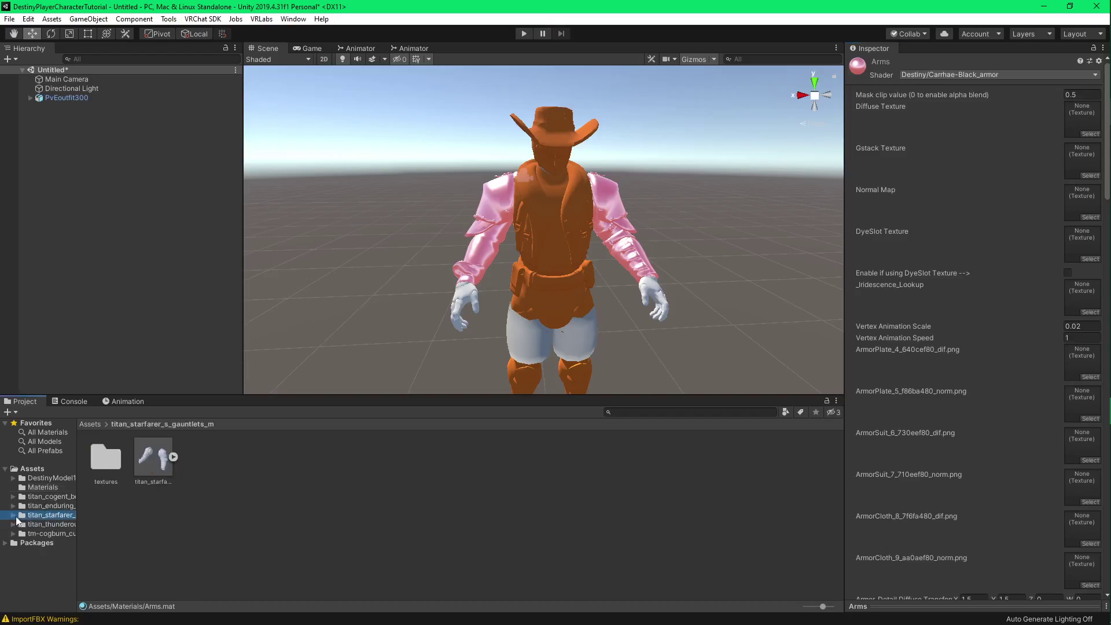
{"action": "left_click", "coordinate": [13, 534]}
{"action": "left_click", "coordinate": [12, 525]}
{"action": "left_click", "coordinate": [13, 515]}
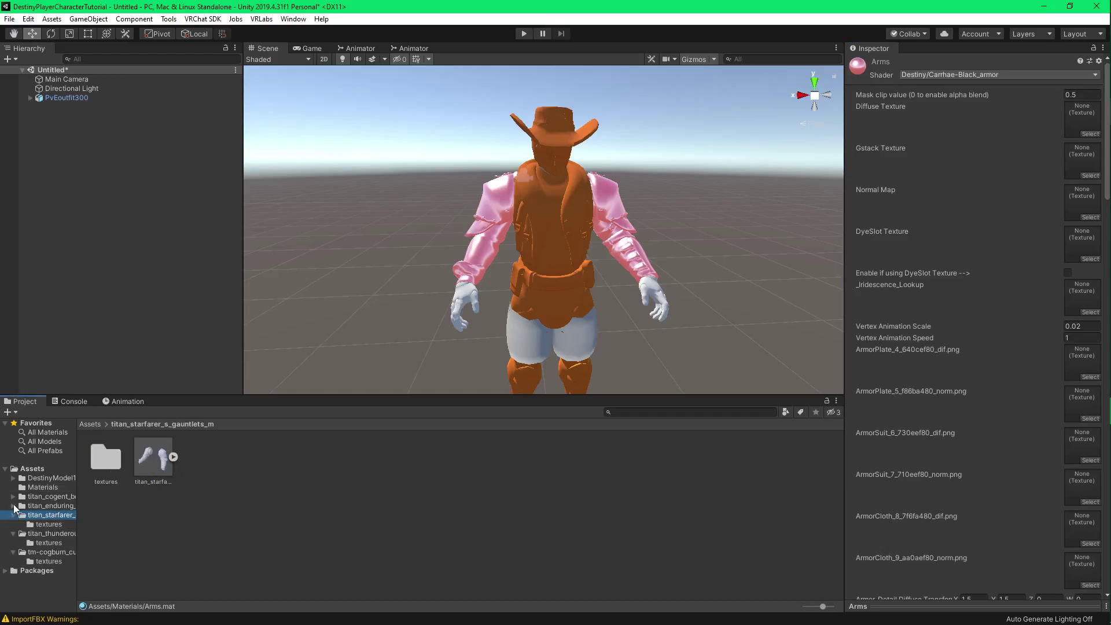
{"action": "left_click", "coordinate": [13, 506]}
{"action": "left_click", "coordinate": [13, 497]}
{"action": "left_click", "coordinate": [39, 543]}
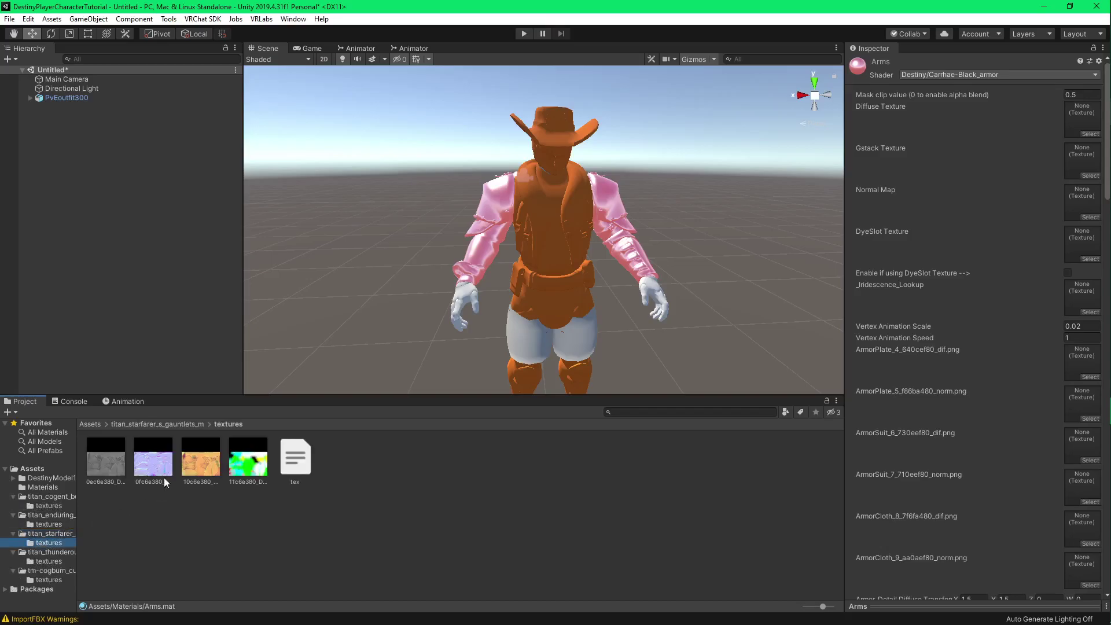
- Assign the gauntlets' diffuse, Gstack, normal and DyeSlot textures to the Arms material and enable use of the DyeSlot texture
{"action": "left_click_drag", "start_coordinate": [102, 466], "coordinate": [1083, 118]}
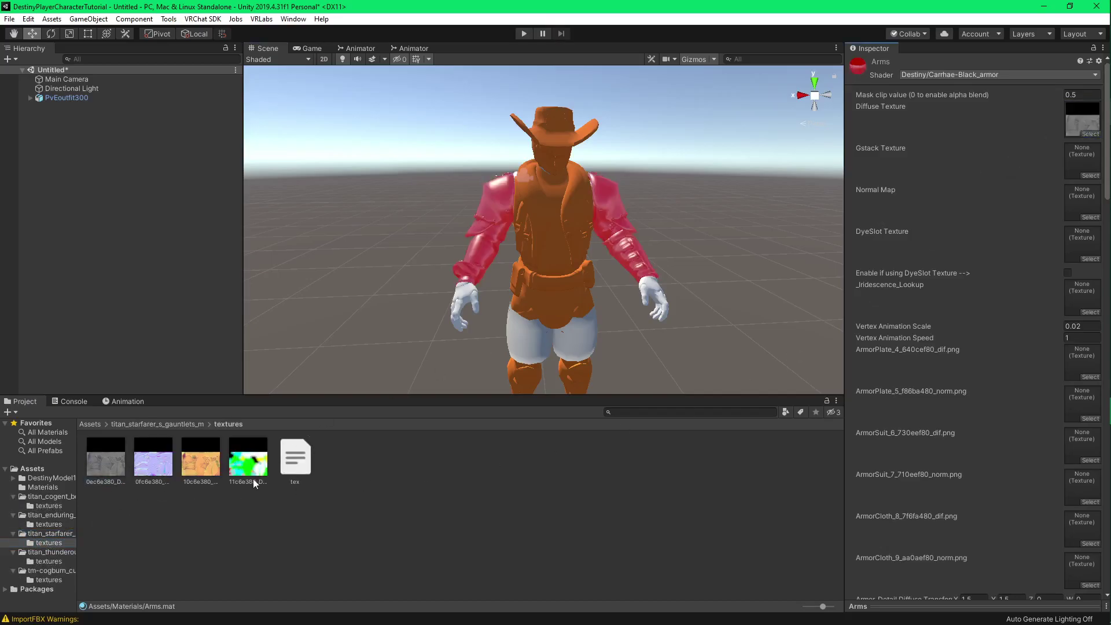
{"action": "left_click_drag", "start_coordinate": [215, 465], "coordinate": [1082, 162]}
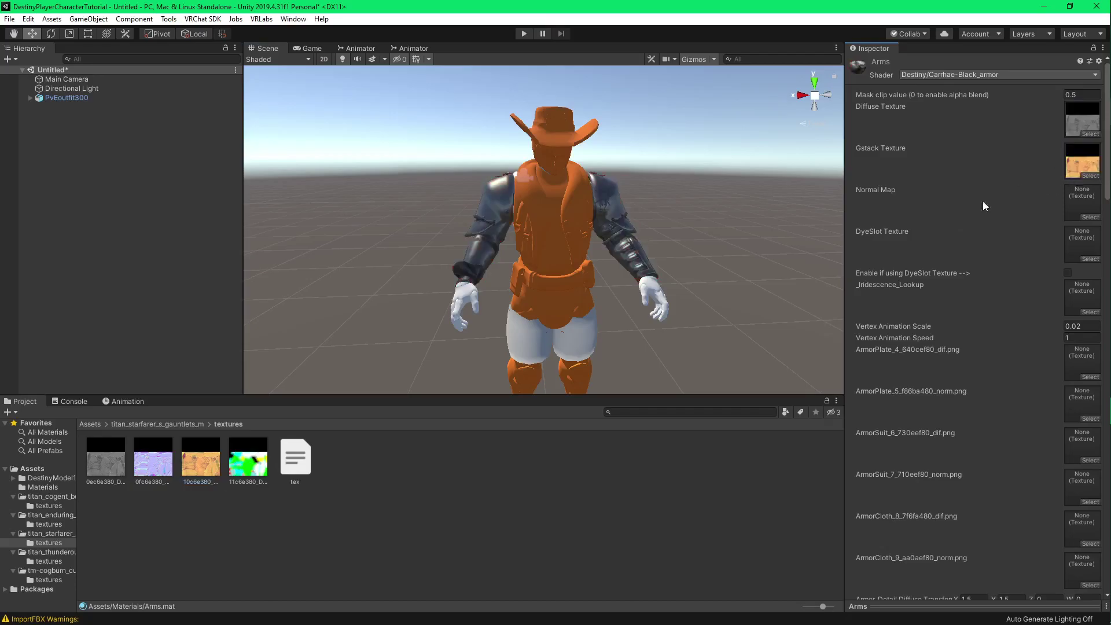
{"action": "left_click_drag", "start_coordinate": [153, 463], "coordinate": [1082, 202]}
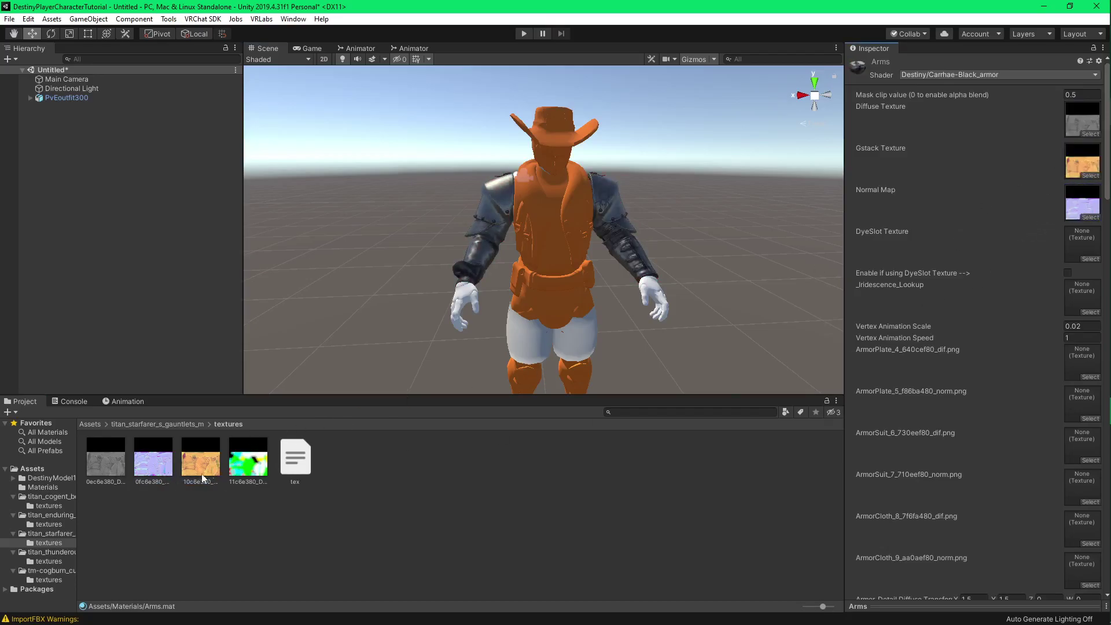
{"action": "left_click_drag", "start_coordinate": [249, 463], "coordinate": [1082, 243]}
{"action": "left_click", "coordinate": [1068, 272]}
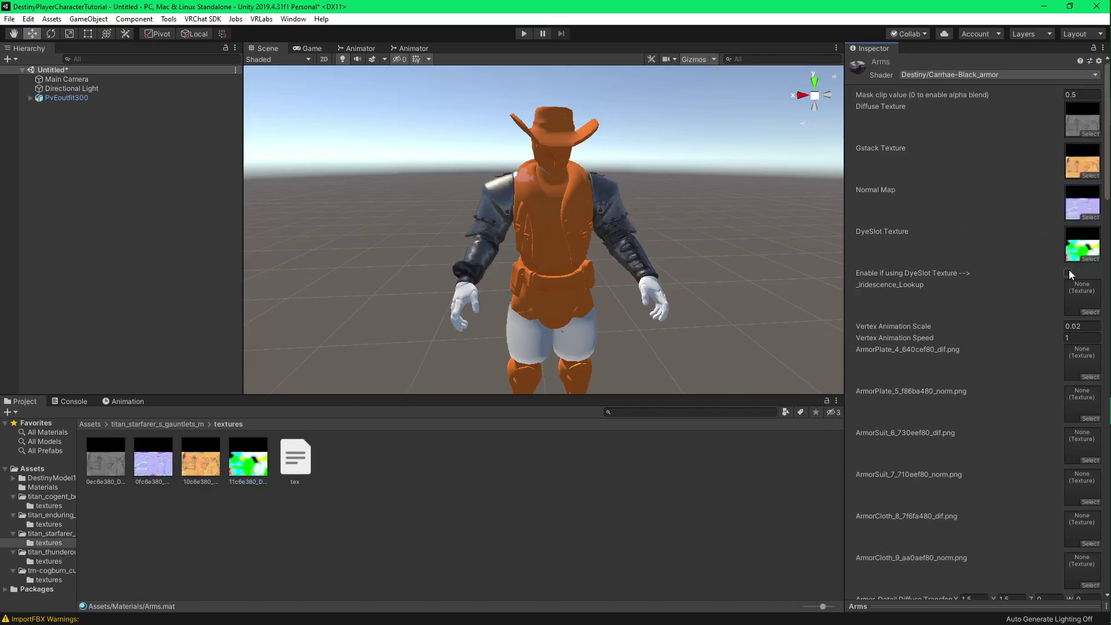
{"action": "mouse_move", "coordinate": [566, 282]}
{"action": "left_mouse_down", "text": "alt"}
{"action": "mouse_move", "coordinate": [546, 287]}
{"action": "mouse_move", "coordinate": [565, 291]}
{"action": "left_mouse_up", "text": "alt"}
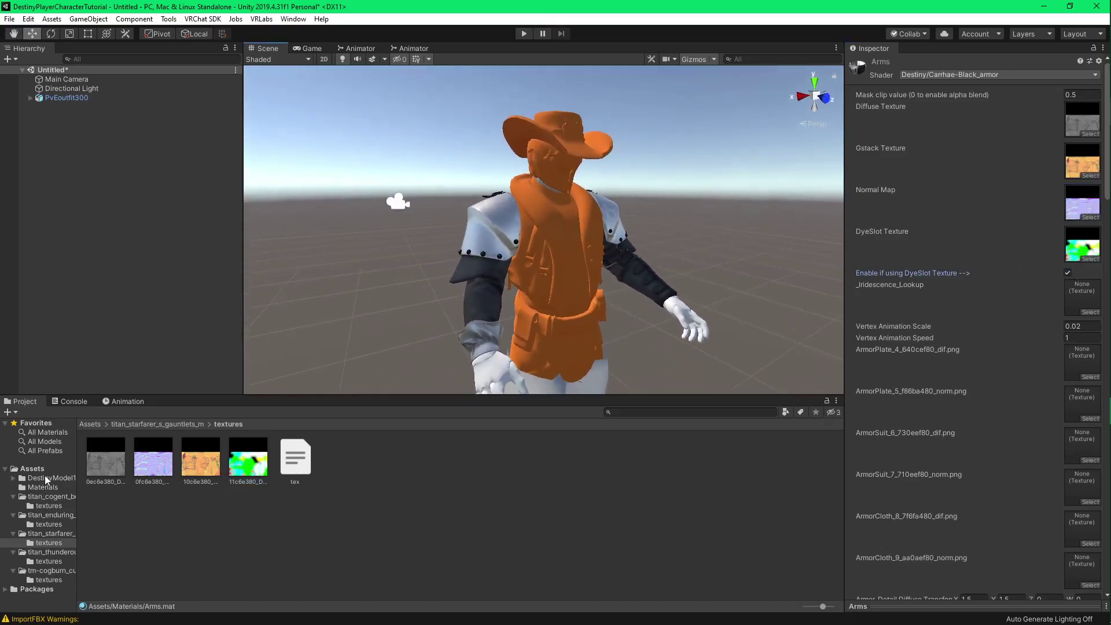
- Assign the Iridescence texture from DestinyModel122's Shaders folder to the Arms material's _Iridescence_Lookup slot
{"action": "left_click", "coordinate": [13, 478]}
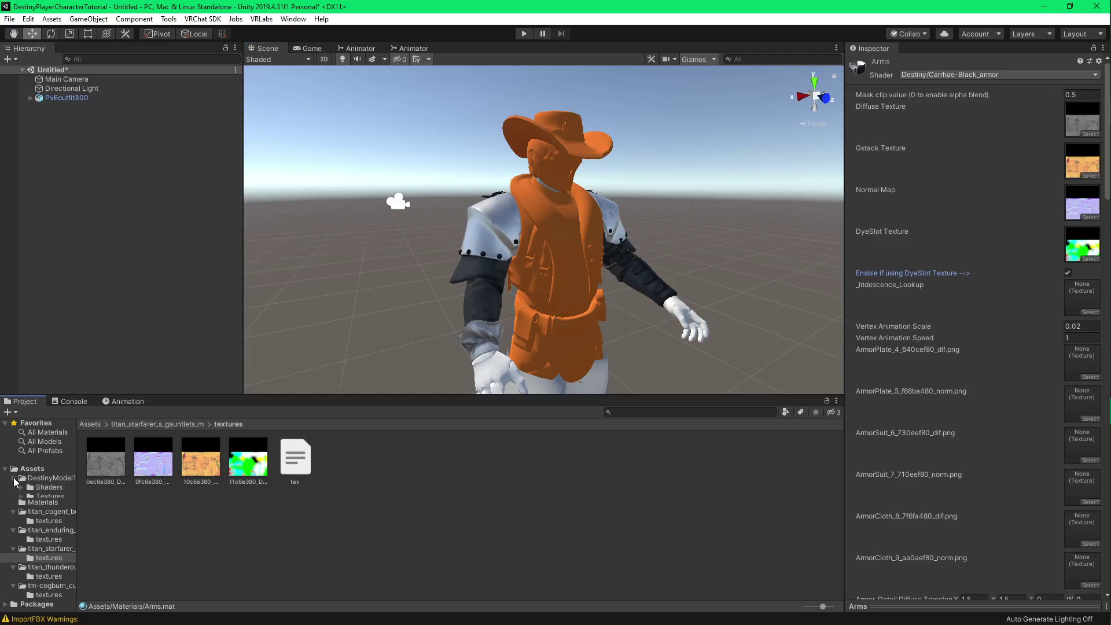
{"action": "left_click", "coordinate": [21, 487]}
{"action": "left_click", "coordinate": [49, 487]}
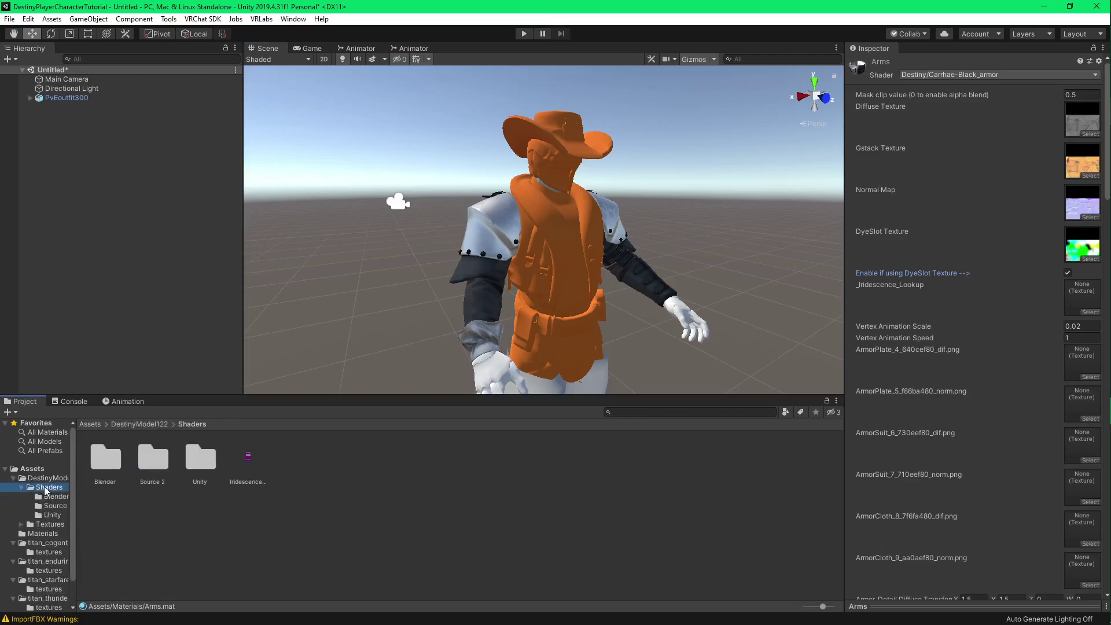
{"action": "left_click_drag", "start_coordinate": [249, 463], "coordinate": [1091, 292]}
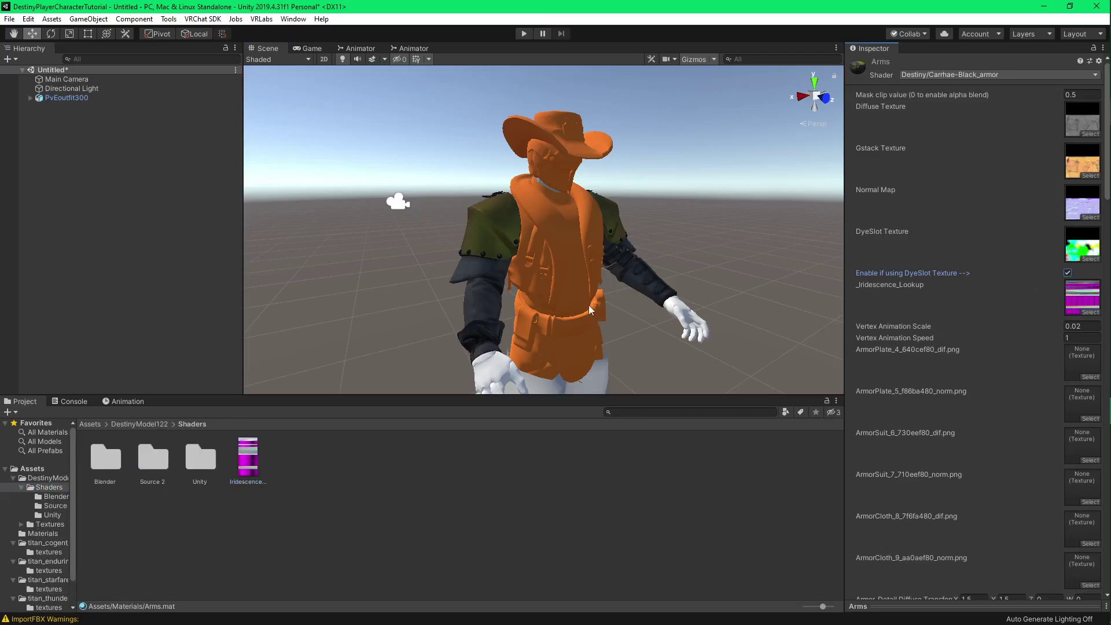
{"action": "left_click_drag", "start_coordinate": [588, 307], "coordinate": [515, 309], "text": "alt"}
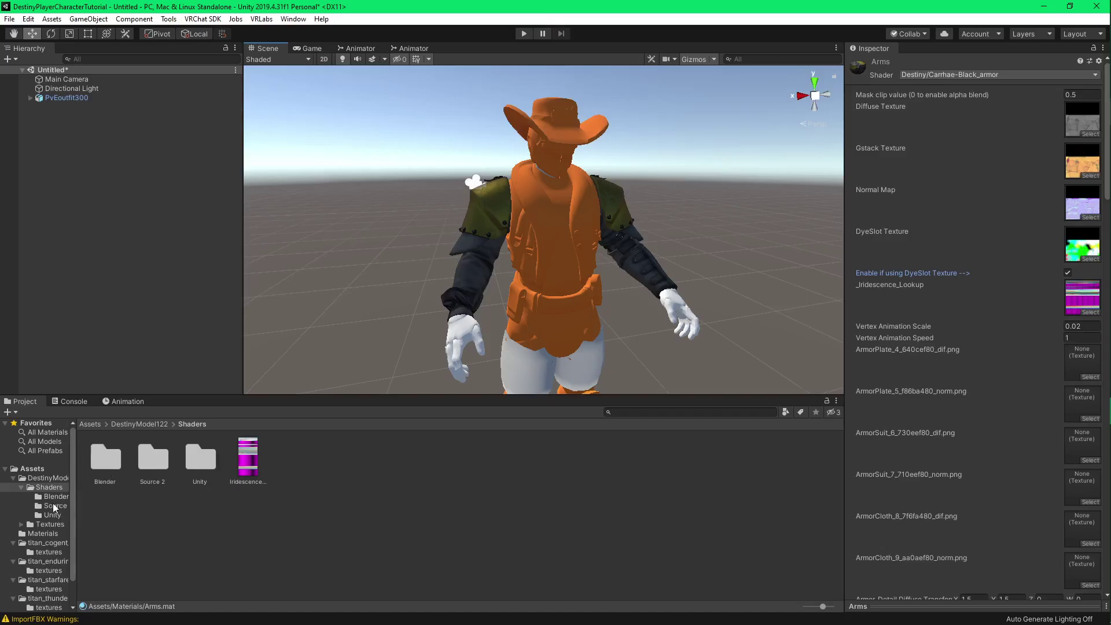
- Assign the ArmorCloth_8 diffuse and ArmorCloth_9 normal textures from the Carrhae-Black folder to their matching Arms material slots
{"action": "left_click", "coordinate": [35, 524]}
{"action": "left_click", "coordinate": [22, 524]}
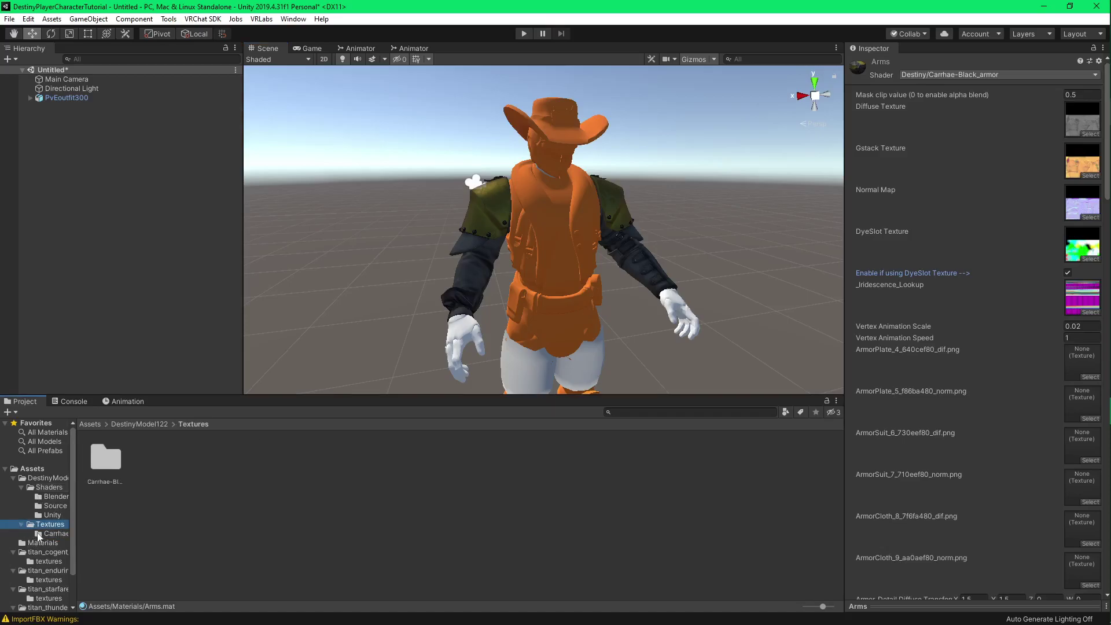
{"action": "left_click", "coordinate": [23, 533]}
{"action": "left_click_drag", "start_coordinate": [110, 469], "coordinate": [1045, 343]}
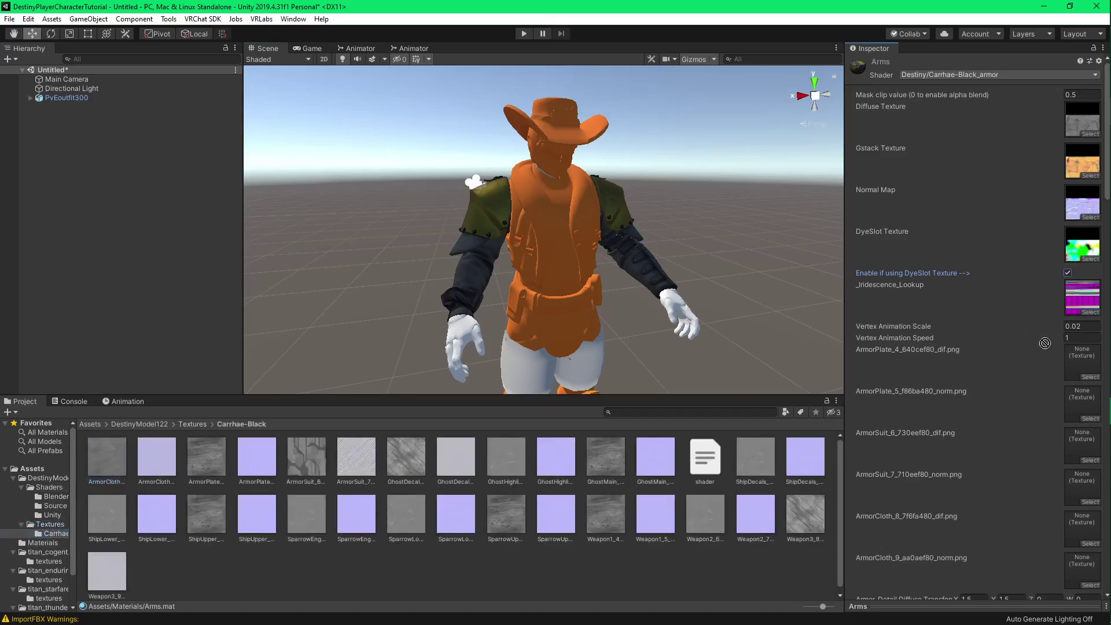
{"action": "left_click_drag", "start_coordinate": [1075, 482], "coordinate": [1082, 528]}
{"action": "left_click_drag", "start_coordinate": [157, 460], "coordinate": [1086, 564]}
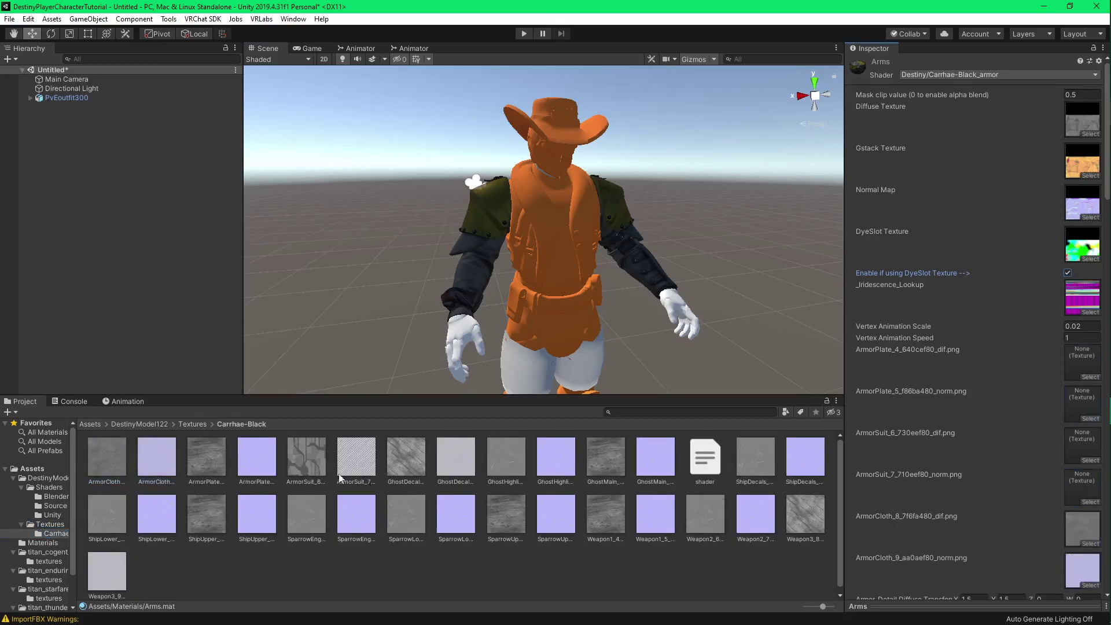
- Fill the Arms material's ArmorPlate_4, ArmorPlate_5, ArmorSuit_6 and ArmorSuit_7 slots with the matching Carrhae-Black textures
{"action": "left_click_drag", "start_coordinate": [206, 459], "coordinate": [1083, 362]}
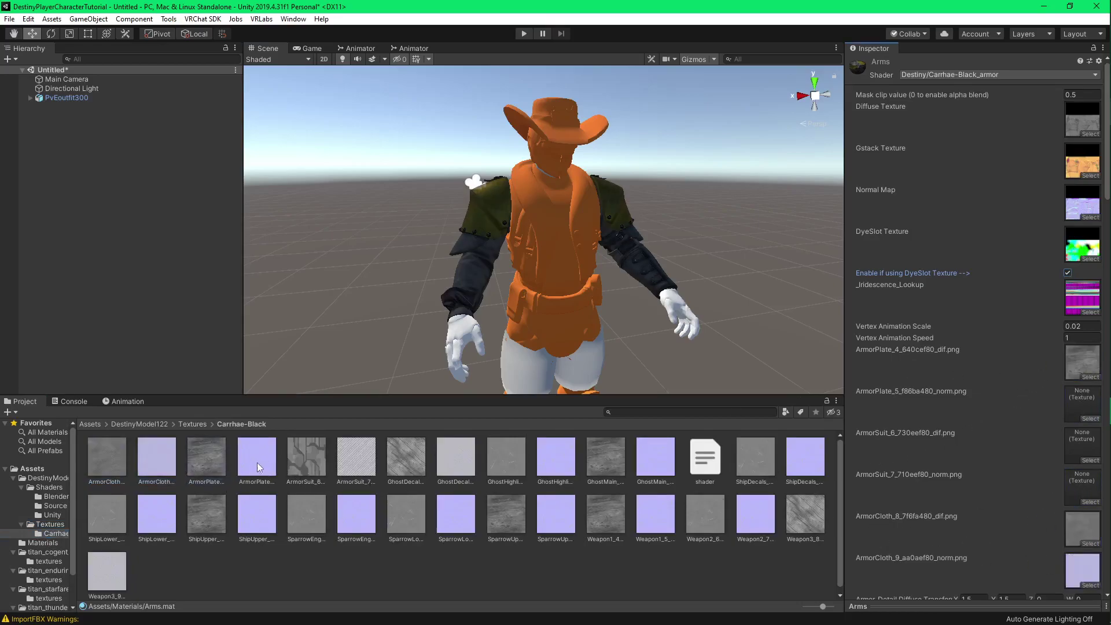
{"action": "left_click_drag", "start_coordinate": [257, 467], "coordinate": [1081, 404]}
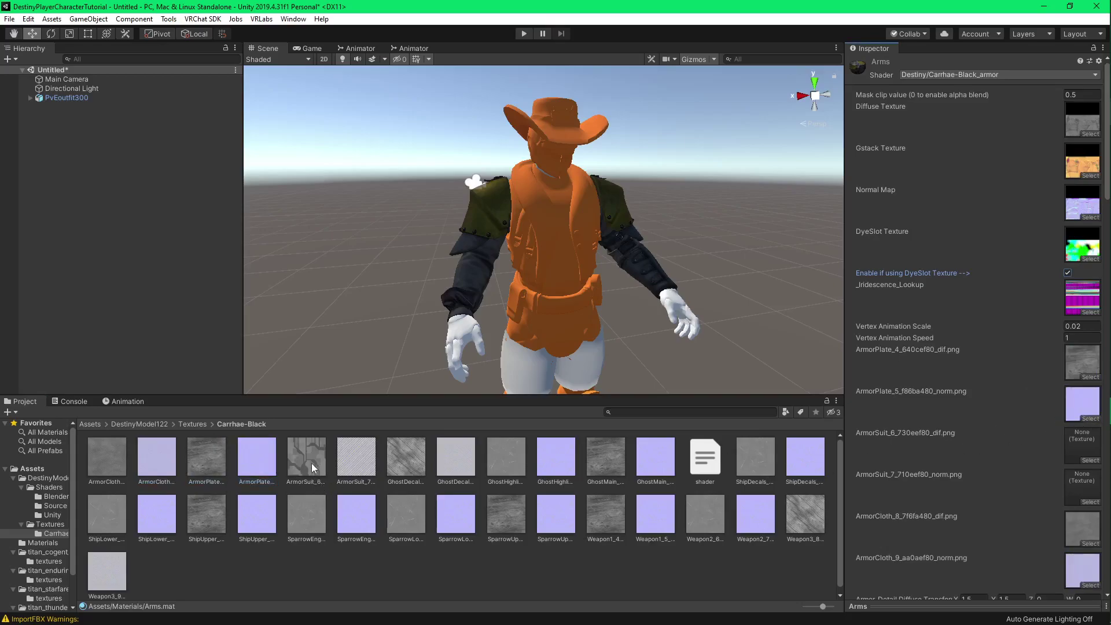
{"action": "left_click_drag", "start_coordinate": [311, 463], "coordinate": [1081, 447]}
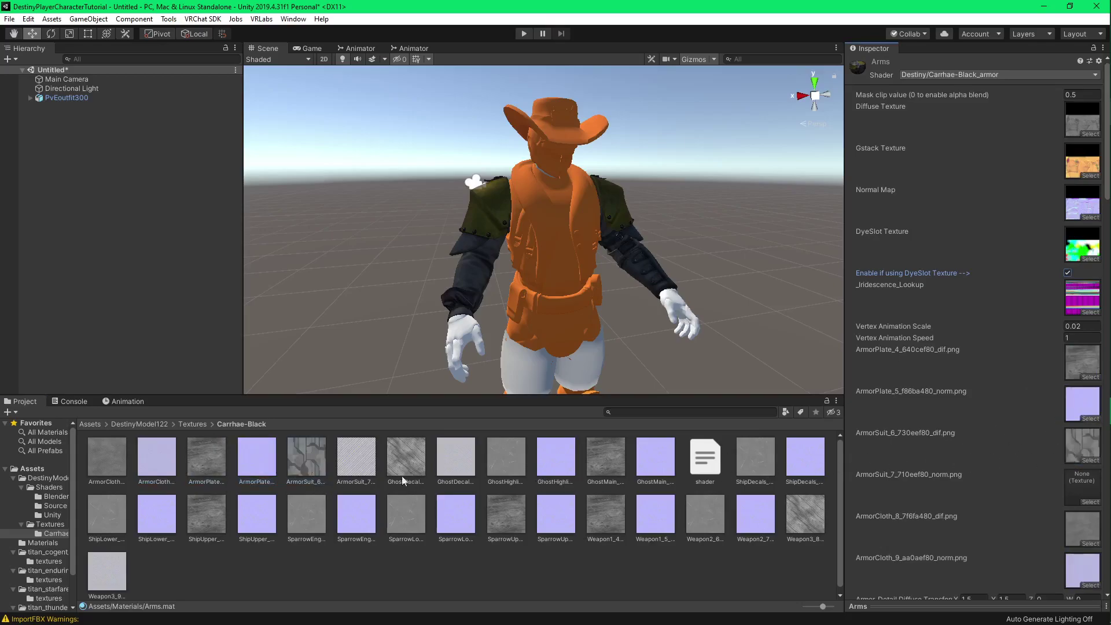
{"action": "left_click_drag", "start_coordinate": [355, 457], "coordinate": [1082, 486]}
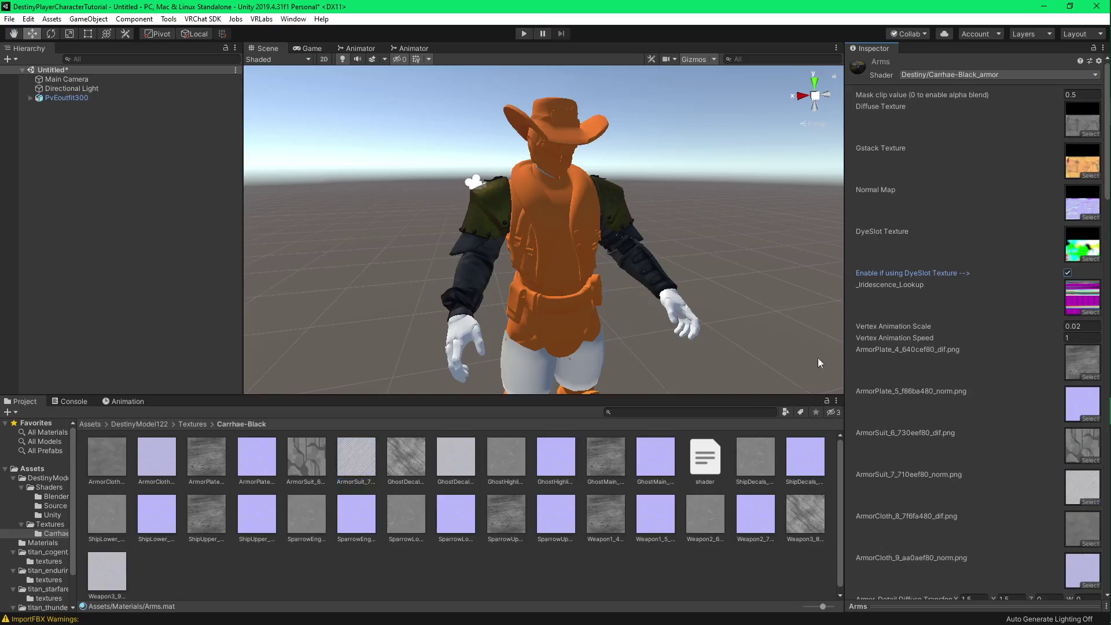
- Turn off sRGB for the ArmorCloth, ArmorPlate and ArmorSuit normal textures and apply the import settings
{"action": "left_click", "coordinate": [173, 466]}
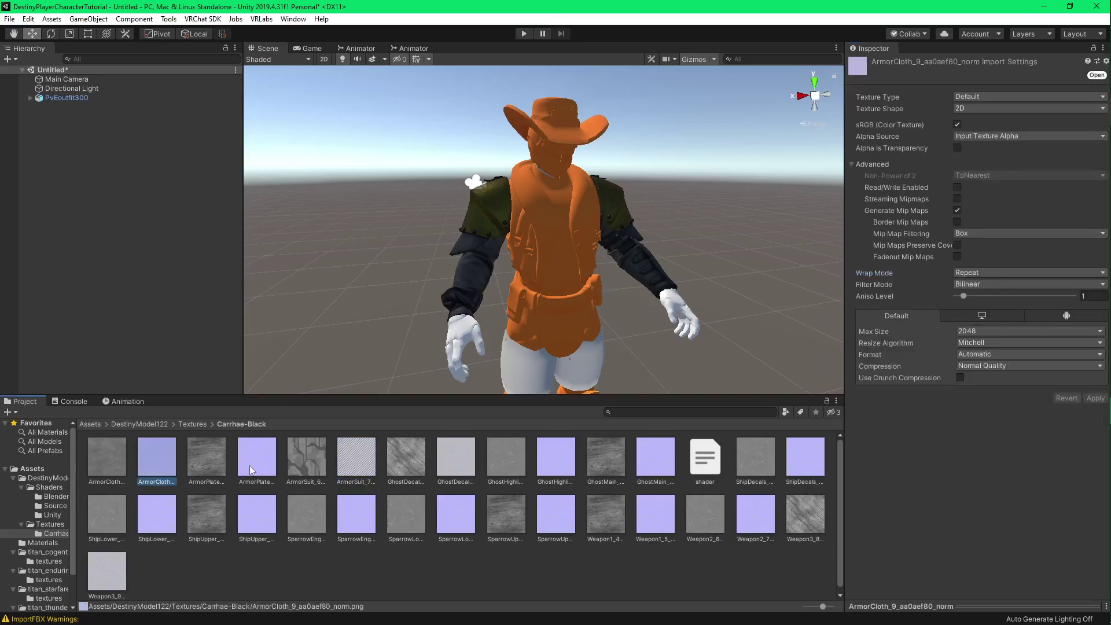
{"action": "left_click", "coordinate": [250, 465], "text": "ctrl"}
{"action": "left_click", "coordinate": [364, 463], "text": "ctrl"}
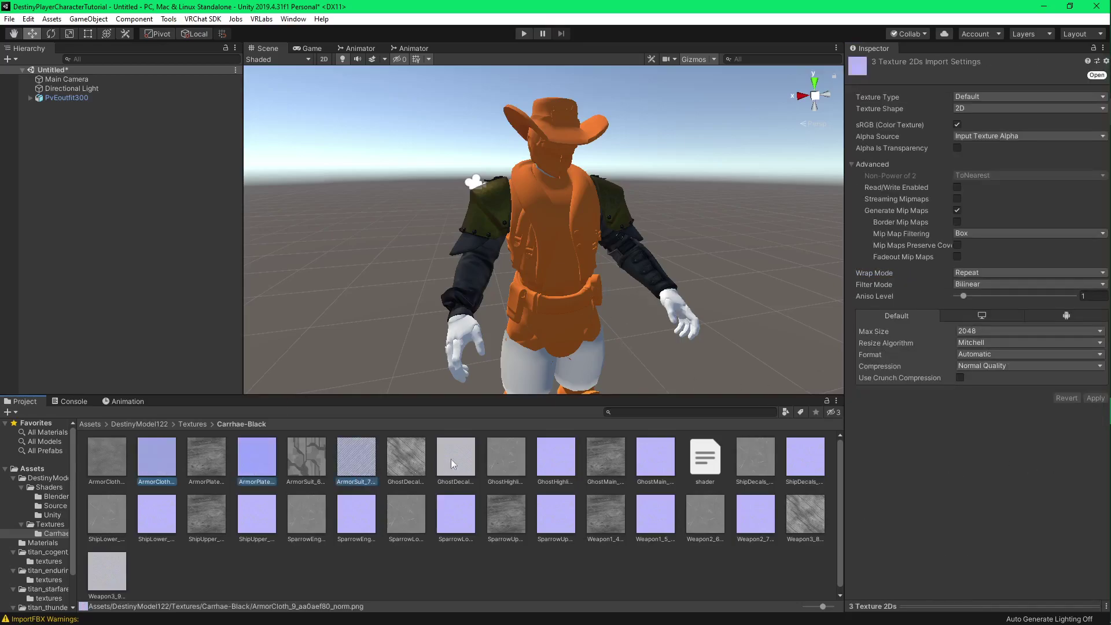
{"action": "left_click", "coordinate": [957, 125]}
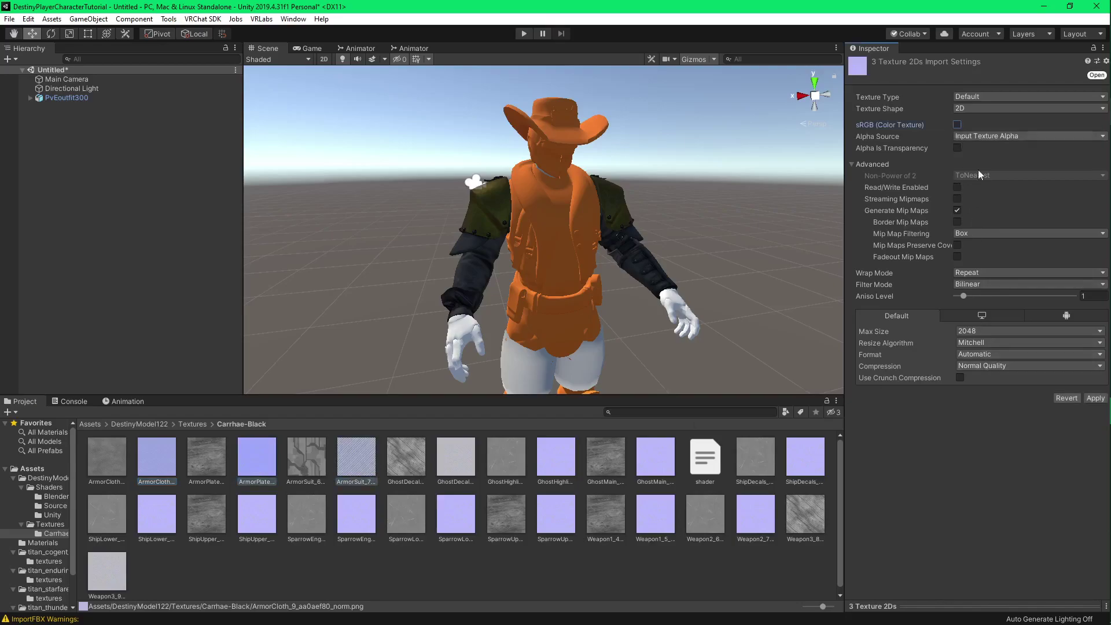
{"action": "left_click", "coordinate": [1096, 399]}
- Try turning off sRGB for the starfarer gauntlets' normal, Gstack and DyeSlot textures, and inspect the arms in the scene
{"action": "scroll", "coordinate": [35, 532], "scroll_direction": "down", "scroll_amount": 2}
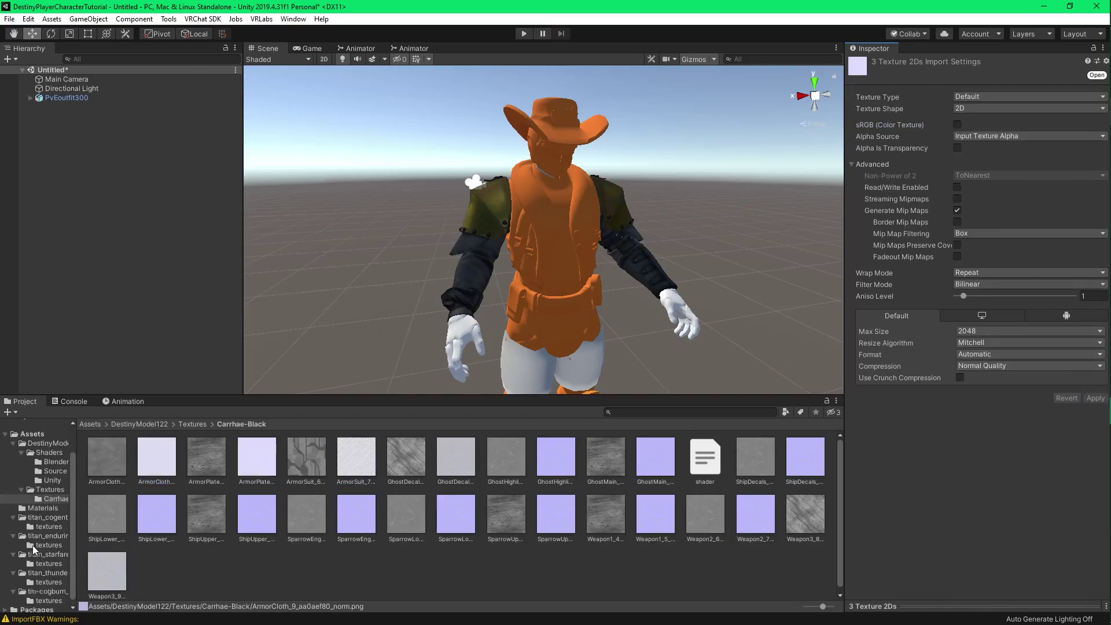
{"action": "left_click", "coordinate": [49, 559]}
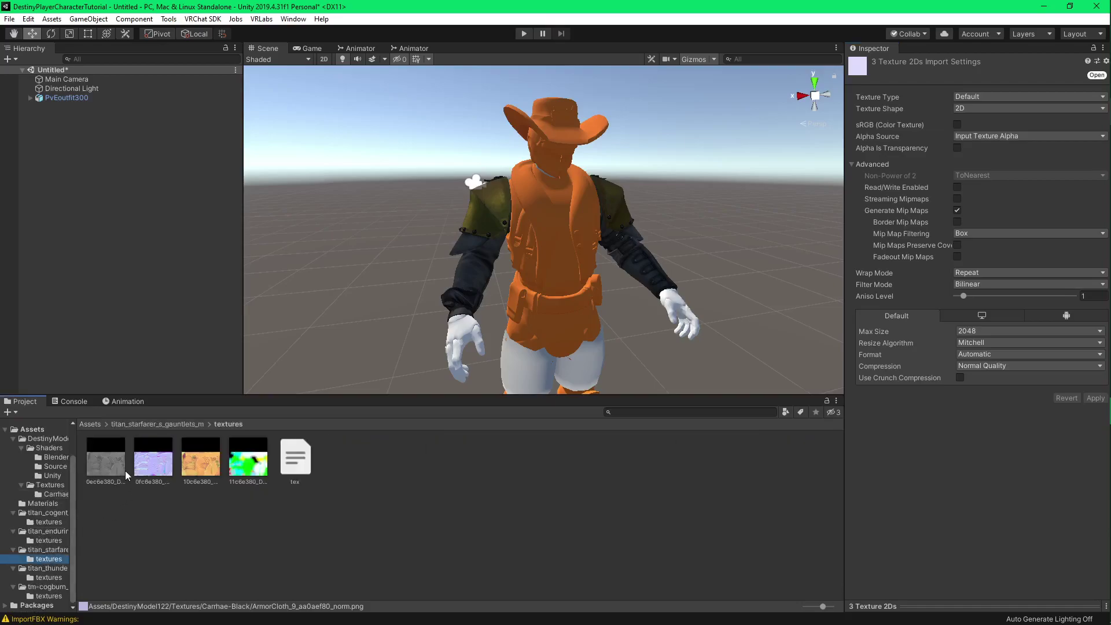
{"action": "left_click", "coordinate": [148, 463]}
{"action": "left_click", "coordinate": [251, 459], "text": "shift"}
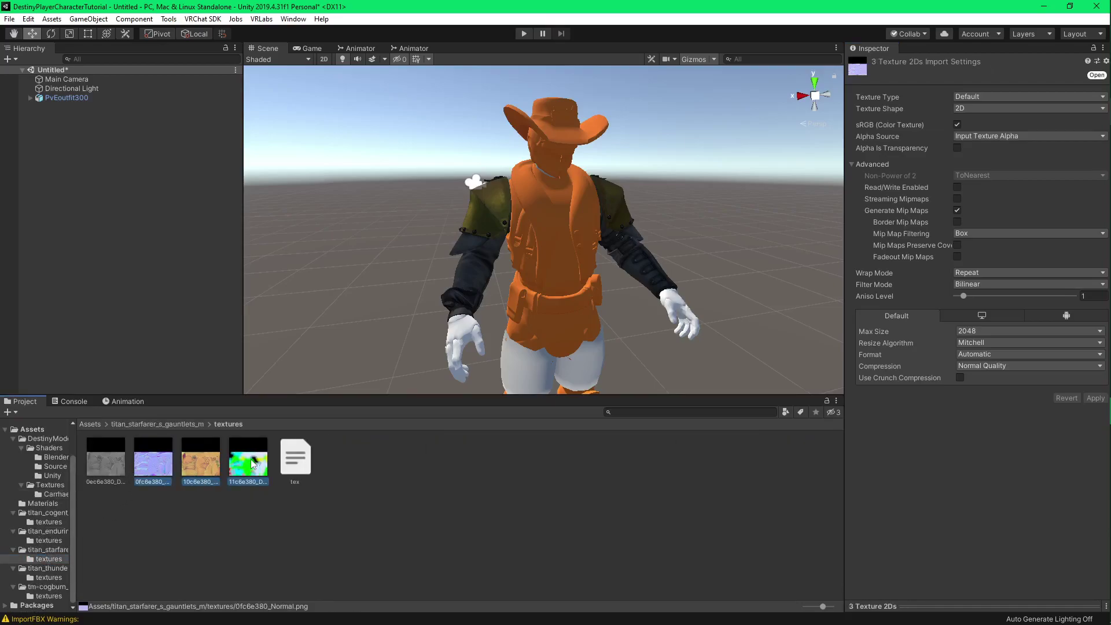
{"action": "left_click", "coordinate": [957, 125]}
{"action": "left_click", "coordinate": [1094, 398]}
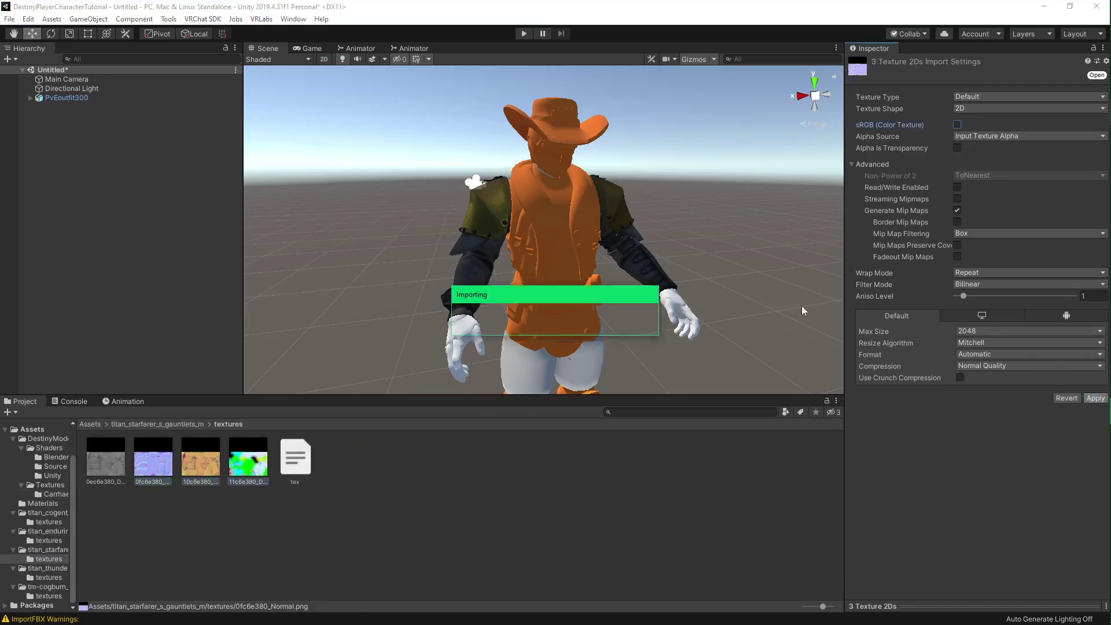
{"action": "left_click_drag", "start_coordinate": [614, 281], "coordinate": [566, 298], "text": "alt"}
{"action": "key", "text": "w"}
{"action": "right_click_drag", "start_coordinate": [566, 297], "coordinate": [638, 274]}
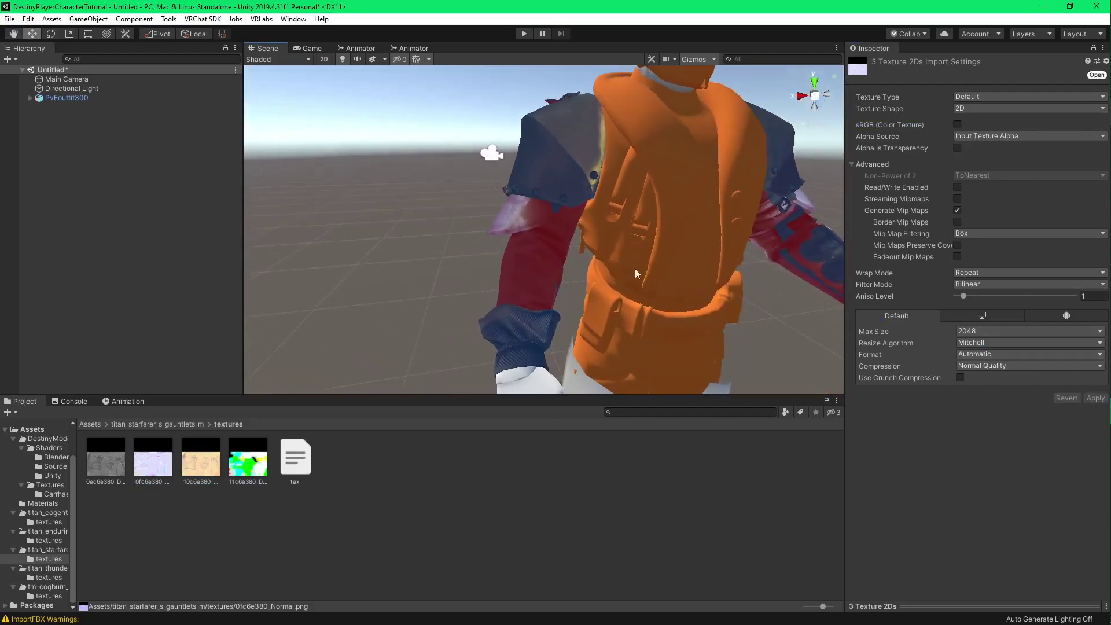
- Re-enable sRGB for the three selected gauntlet textures, apply the import settings, and check the arms from the other side
{"action": "left_click", "coordinate": [957, 125]}
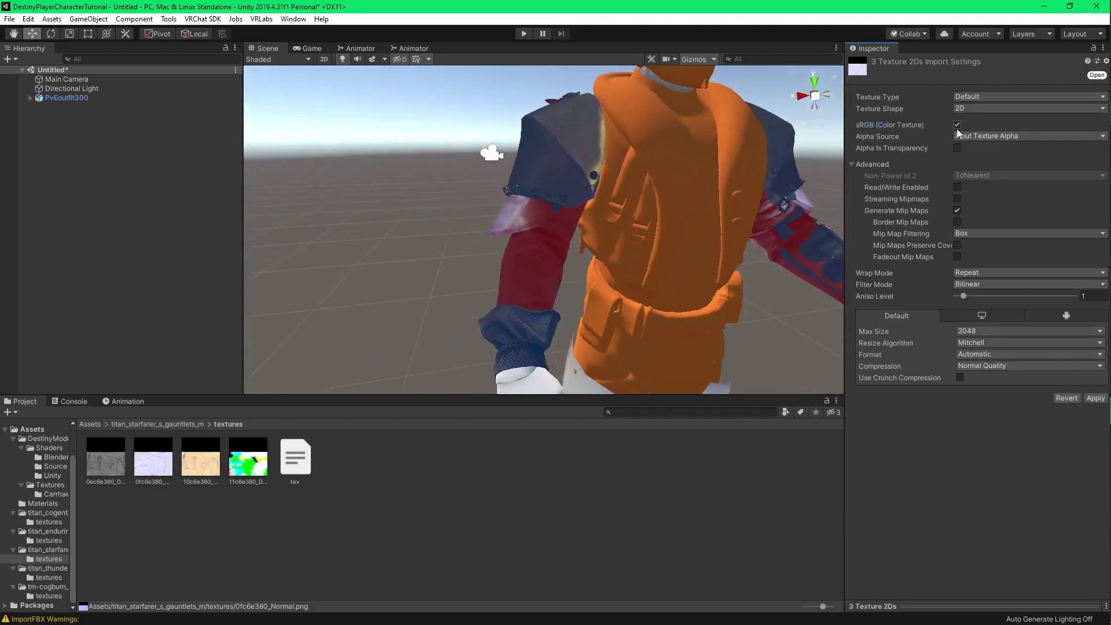
{"action": "left_click", "coordinate": [1095, 398]}
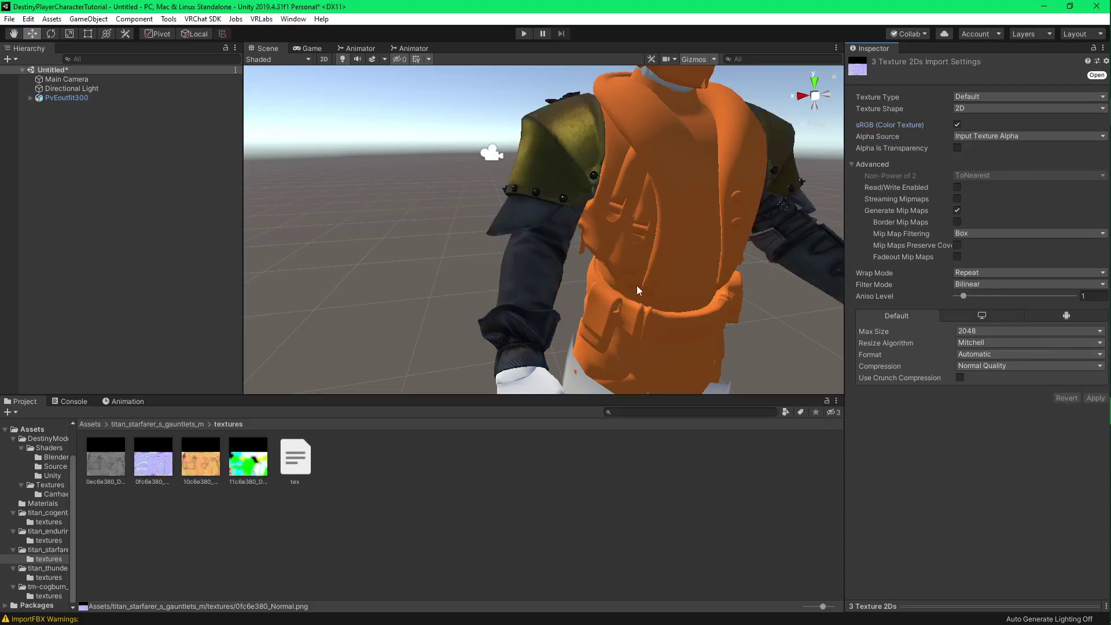
{"action": "right_click_drag", "start_coordinate": [636, 286], "coordinate": [267, 342]}
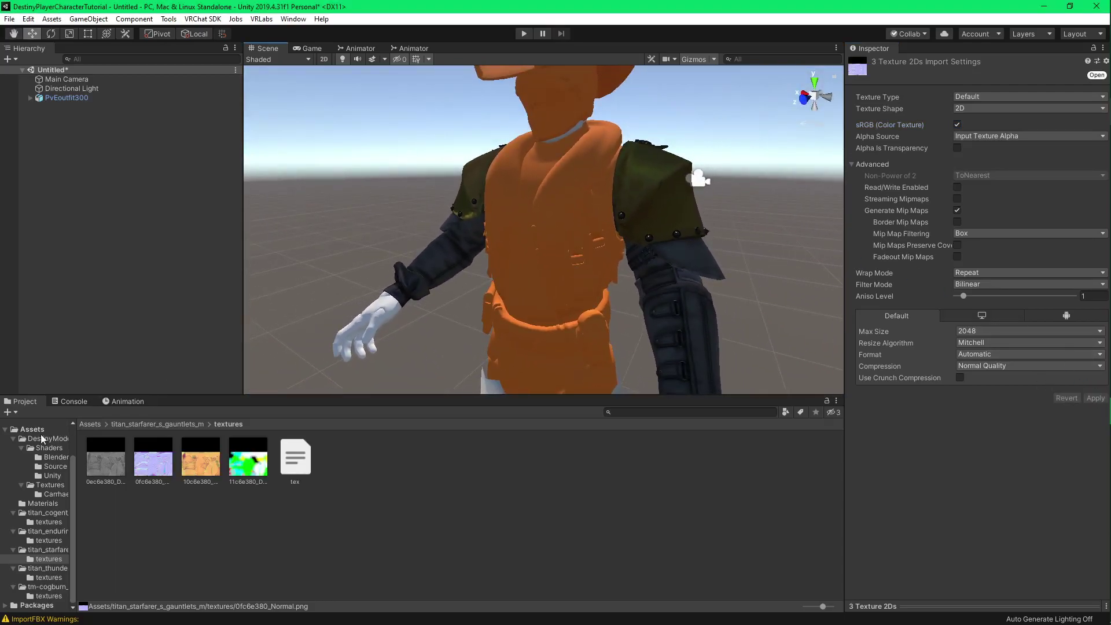
- Open the Materials folder and copy the material properties of the Arms material
{"action": "left_click", "coordinate": [37, 432]}
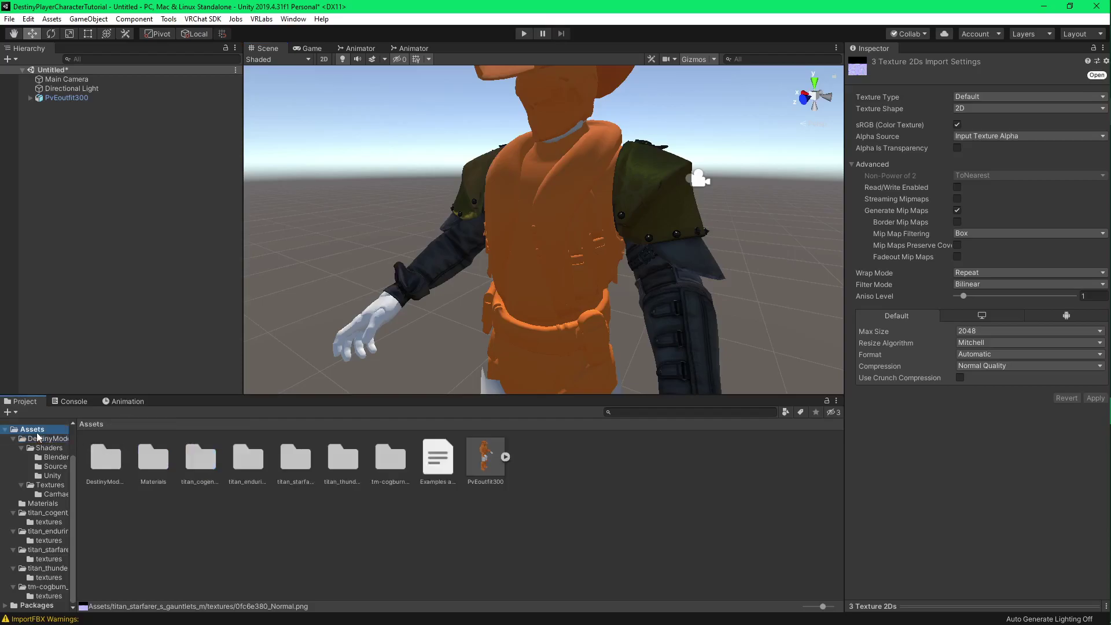
{"action": "right_click_drag", "start_coordinate": [521, 288], "coordinate": [557, 266]}
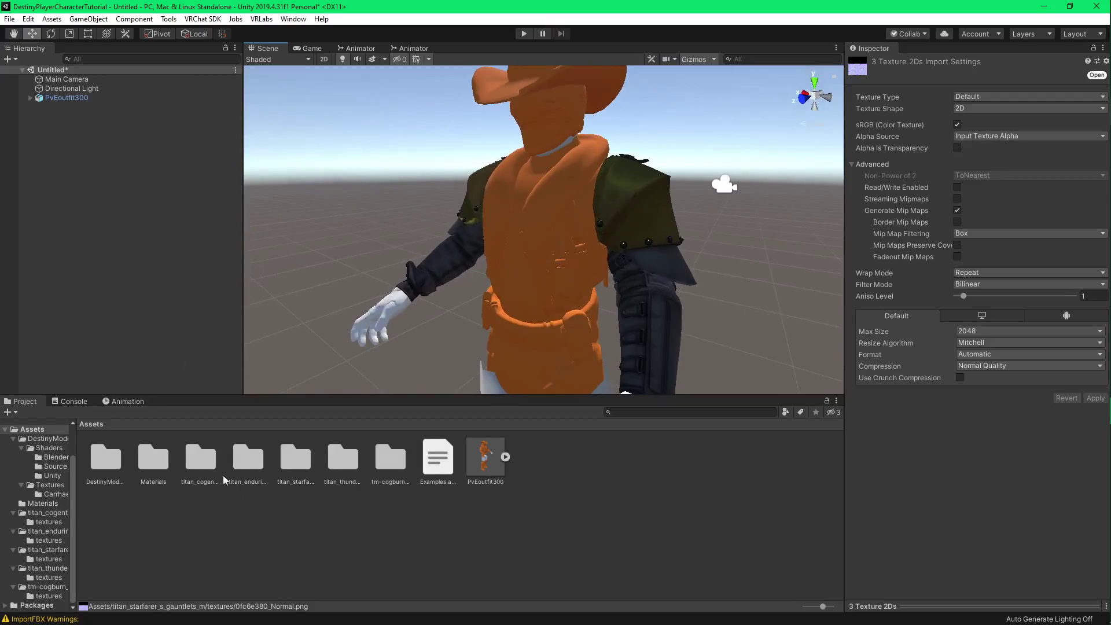
{"action": "double_click", "coordinate": [154, 460]}
{"action": "left_click", "coordinate": [156, 463]}
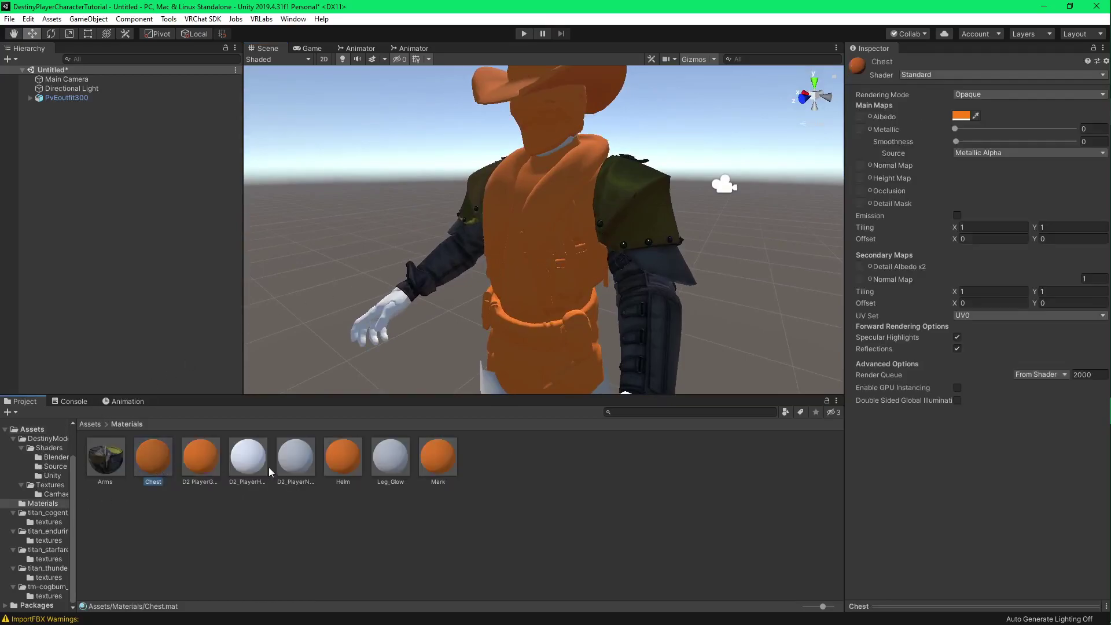
{"action": "left_click", "coordinate": [119, 461]}
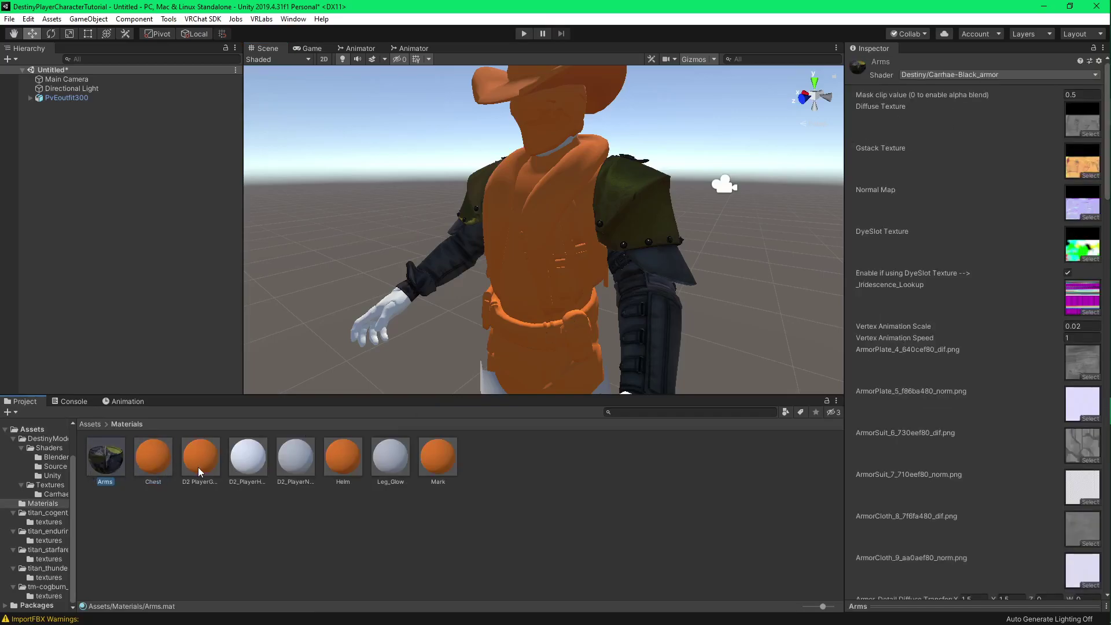
{"action": "left_click", "coordinate": [1061, 74]}
{"action": "left_click", "coordinate": [1098, 61]}
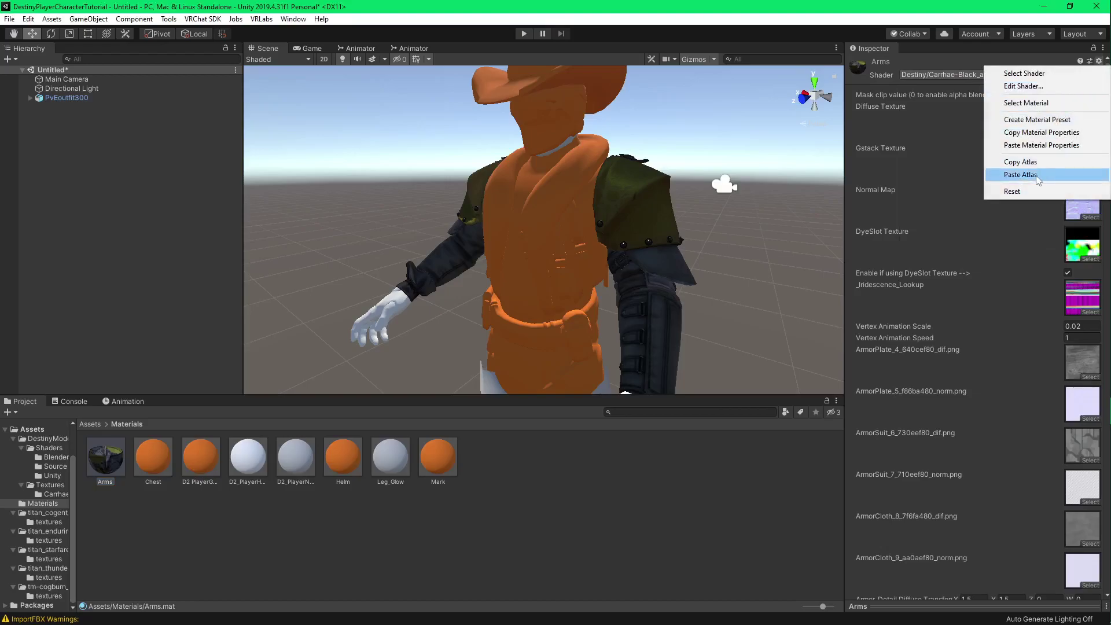
{"action": "left_click", "coordinate": [1050, 136]}
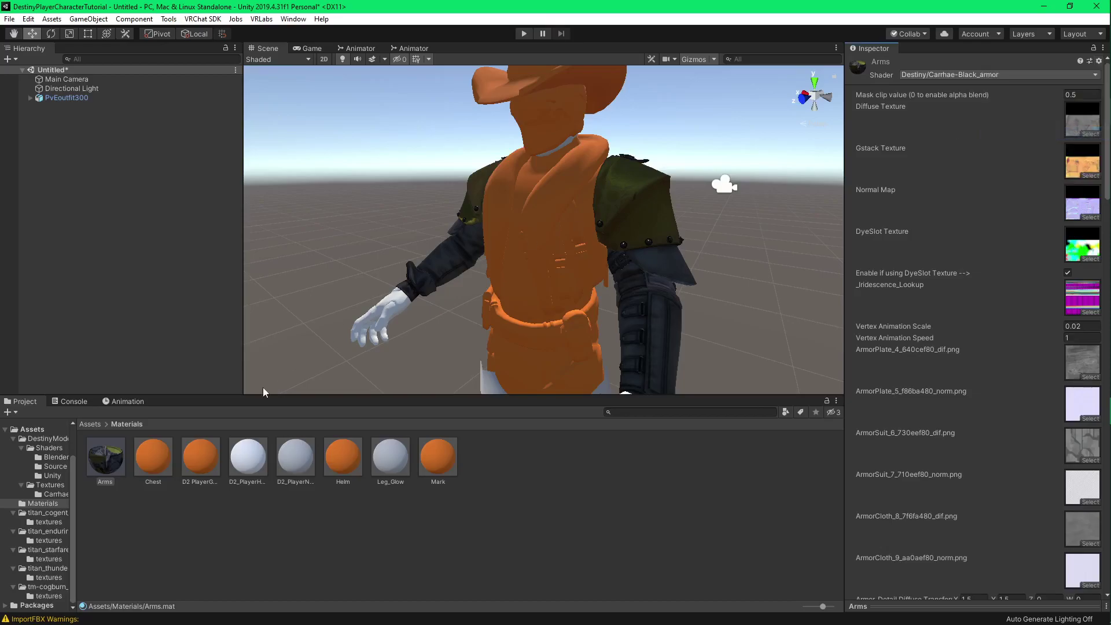
- Switch the Chest material to the Destiny/Carrhae-Black_armor shader and paste the copied Arms material properties into it
{"action": "left_click", "coordinate": [144, 471]}
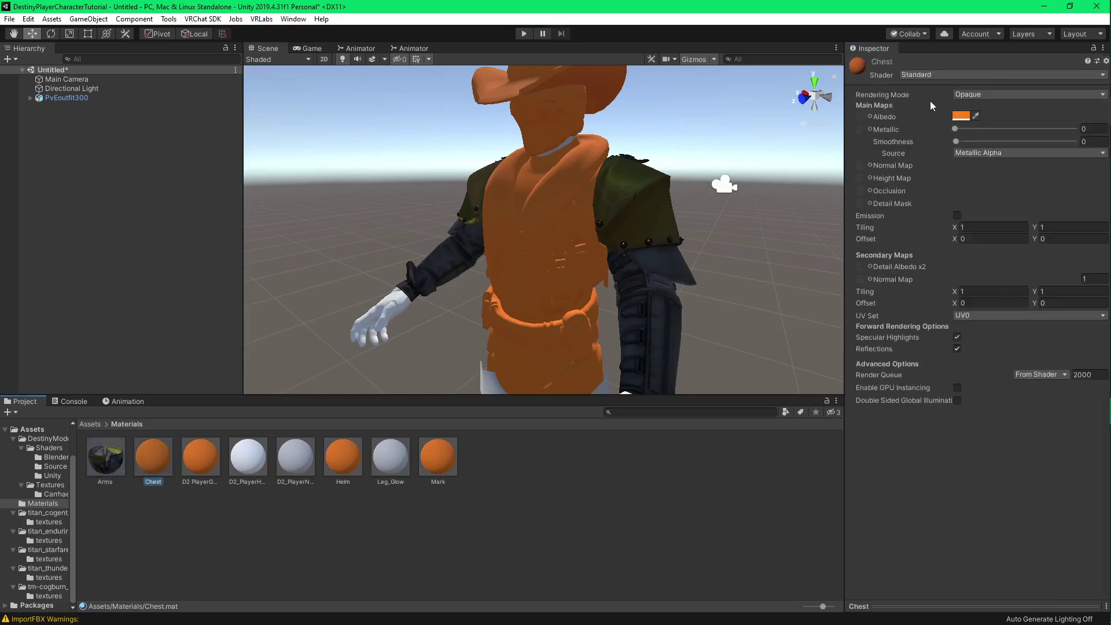
{"action": "left_click", "coordinate": [1105, 61]}
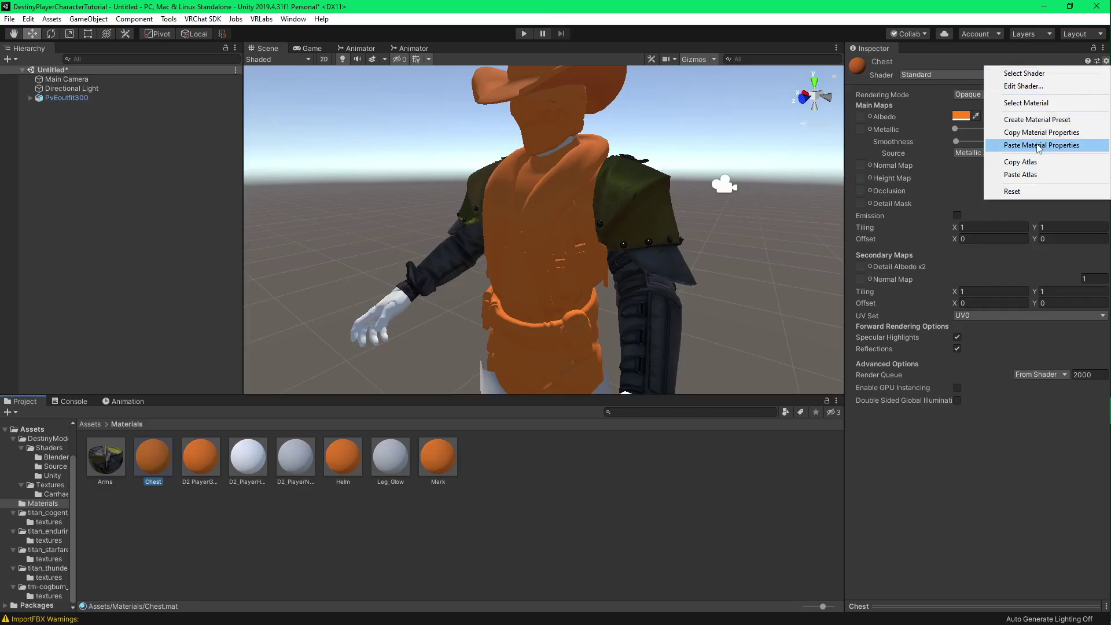
{"action": "left_click", "coordinate": [946, 81]}
{"action": "left_click", "coordinate": [939, 75]}
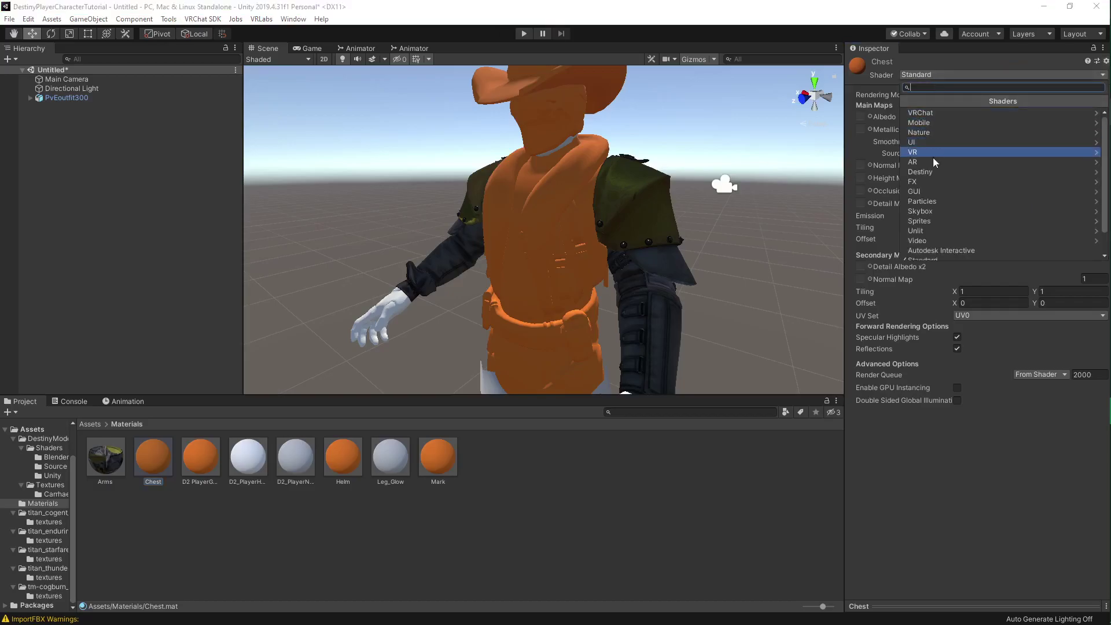
{"action": "left_click", "coordinate": [933, 172]}
{"action": "left_click", "coordinate": [946, 115]}
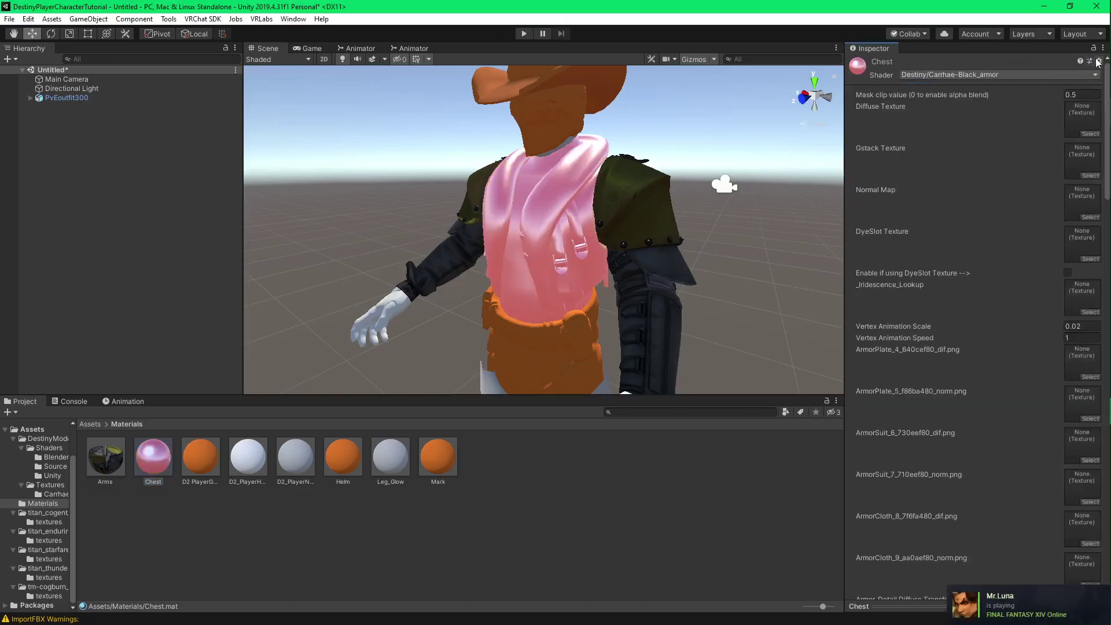
{"action": "left_click", "coordinate": [1099, 62]}
{"action": "left_click", "coordinate": [1018, 145]}
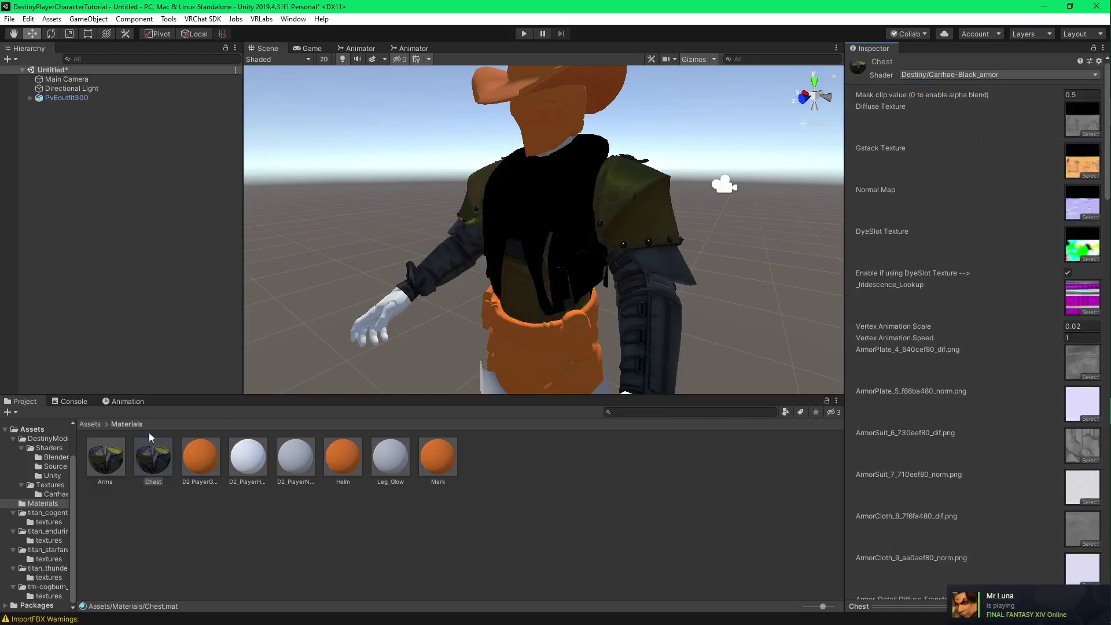
- Assign the titan_cogent_beat_plate_m diffuse, normal, Gstack and DyeSlot textures to the matching slots of the Chest material
{"action": "left_click", "coordinate": [49, 522]}
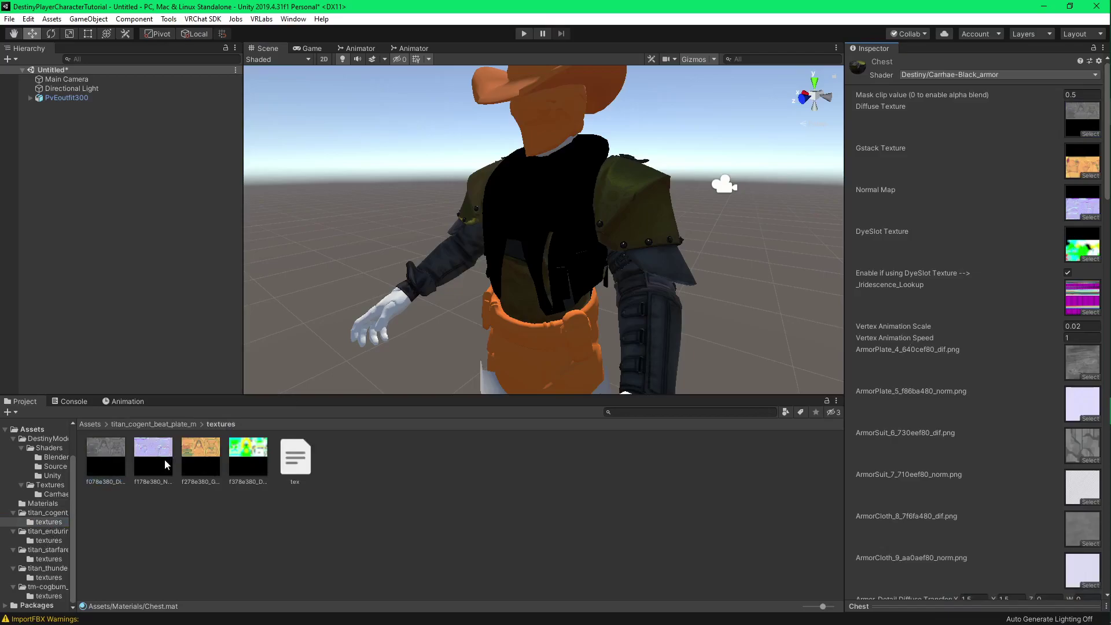
{"action": "left_click_drag", "start_coordinate": [166, 465], "coordinate": [1082, 203]}
{"action": "left_click_drag", "start_coordinate": [203, 465], "coordinate": [1081, 172]}
{"action": "mouse_move", "coordinate": [254, 480]}
{"action": "left_mouse_down"}
{"action": "mouse_move", "coordinate": [851, 344]}
{"action": "mouse_move", "coordinate": [1082, 246]}
{"action": "left_mouse_up"}
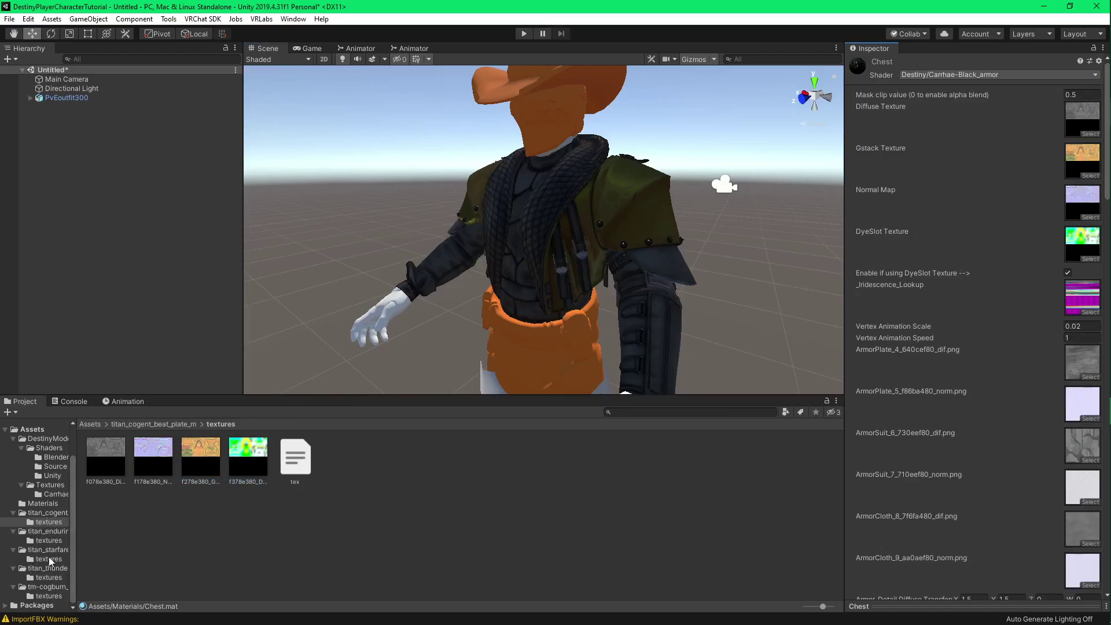
- Switch the D2 PlayerGear Shader 3.0.8 (For Destiny2).004 leg material to Destiny/Carrhae-Black_armor and paste the copied material properties
{"action": "left_click", "coordinate": [43, 503]}
{"action": "left_click", "coordinate": [207, 467]}
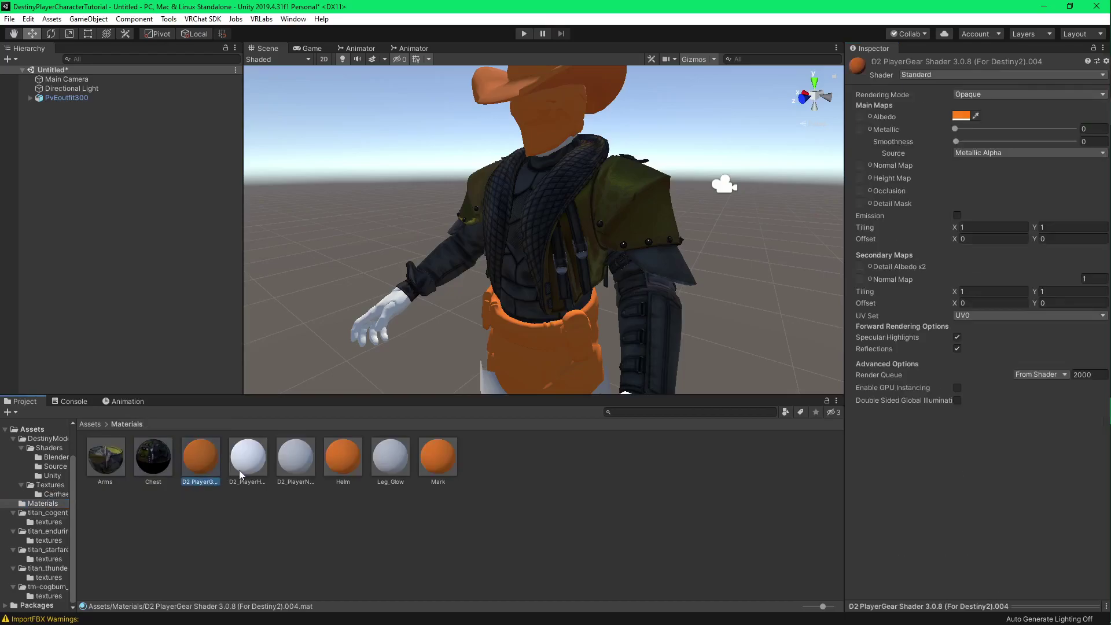
{"action": "key", "text": "s"}
{"action": "right_click_drag", "start_coordinate": [461, 314], "coordinate": [456, 327]}
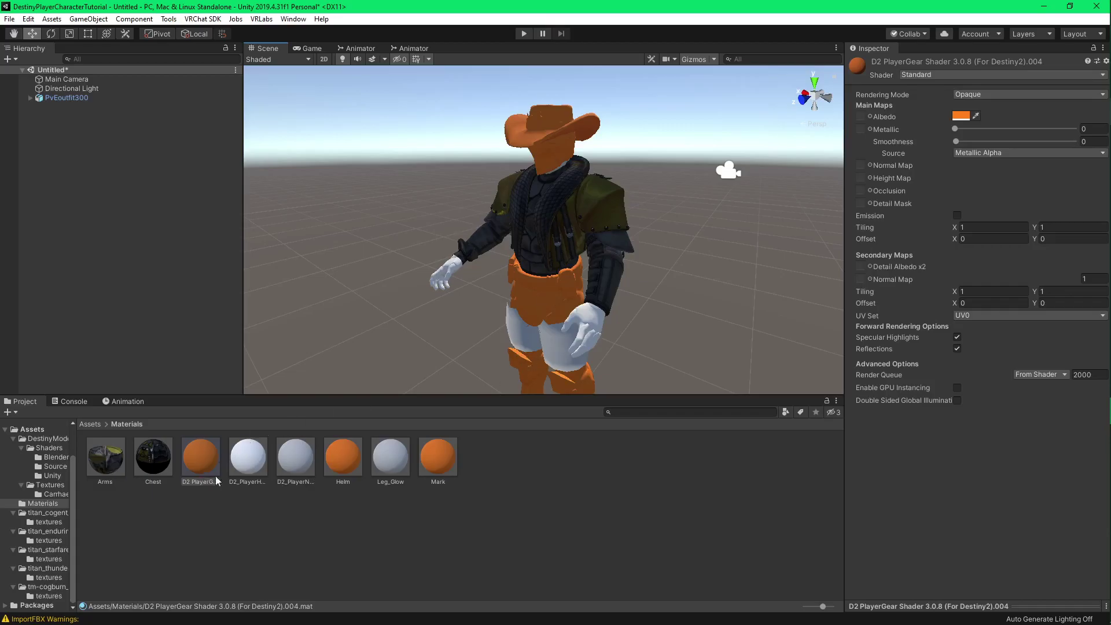
{"action": "left_click", "coordinate": [974, 76]}
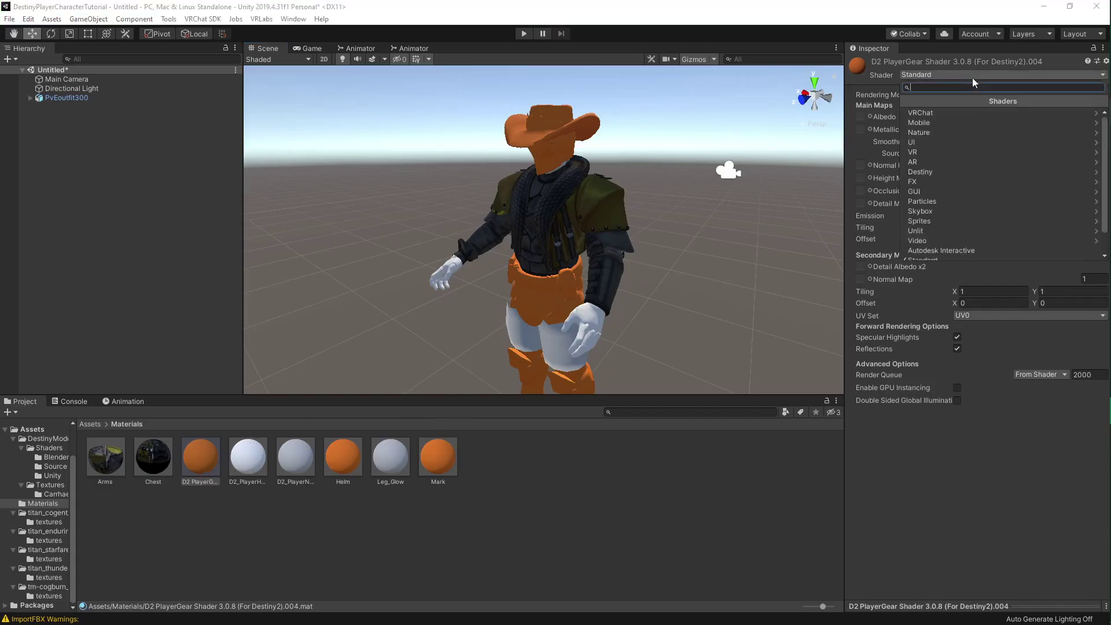
{"action": "left_click", "coordinate": [939, 173]}
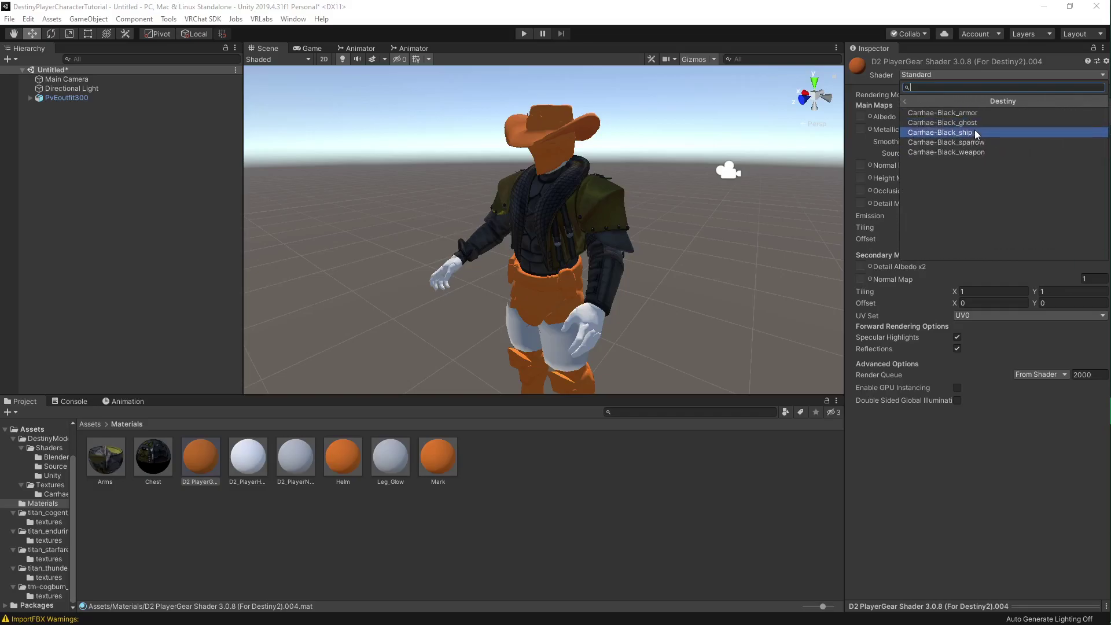
{"action": "left_click", "coordinate": [979, 112]}
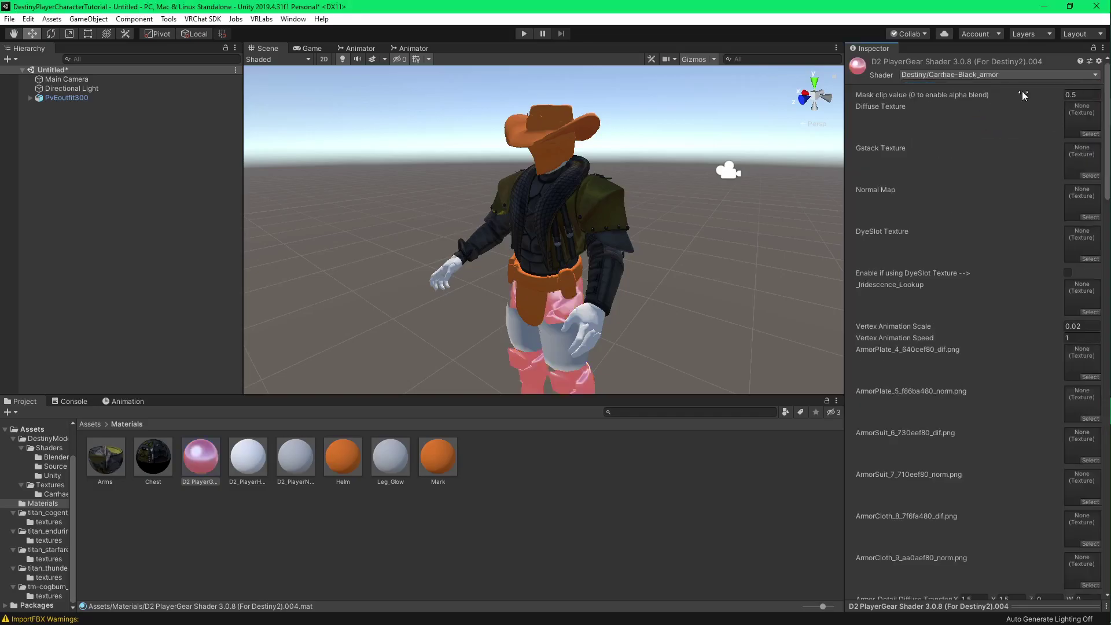
{"action": "left_click", "coordinate": [1099, 62]}
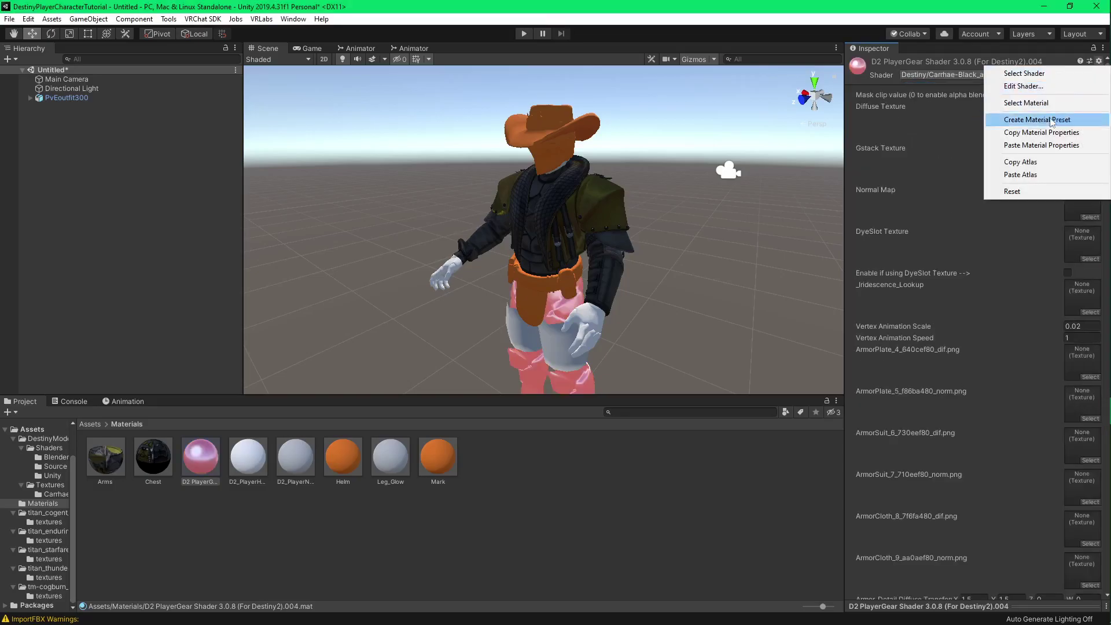
{"action": "left_click", "coordinate": [1037, 146]}
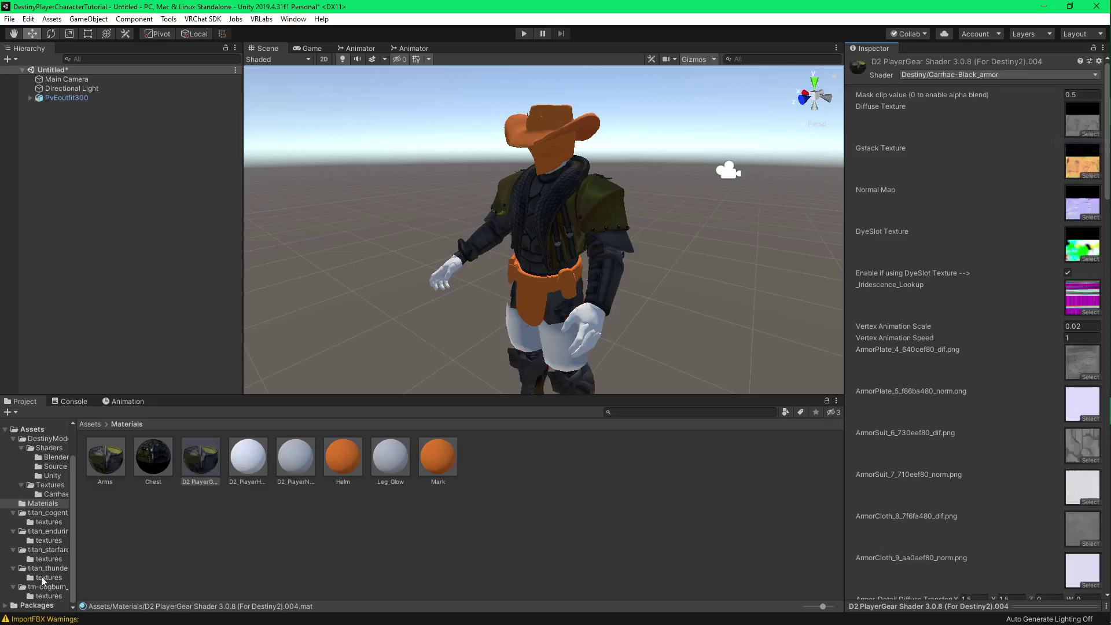
- Assign the titan_thunderous_impact_greaves_m diffuse, Gstack, normal and DyeSlot textures to the leg material and check the legs in the scene
{"action": "left_click", "coordinate": [46, 577]}
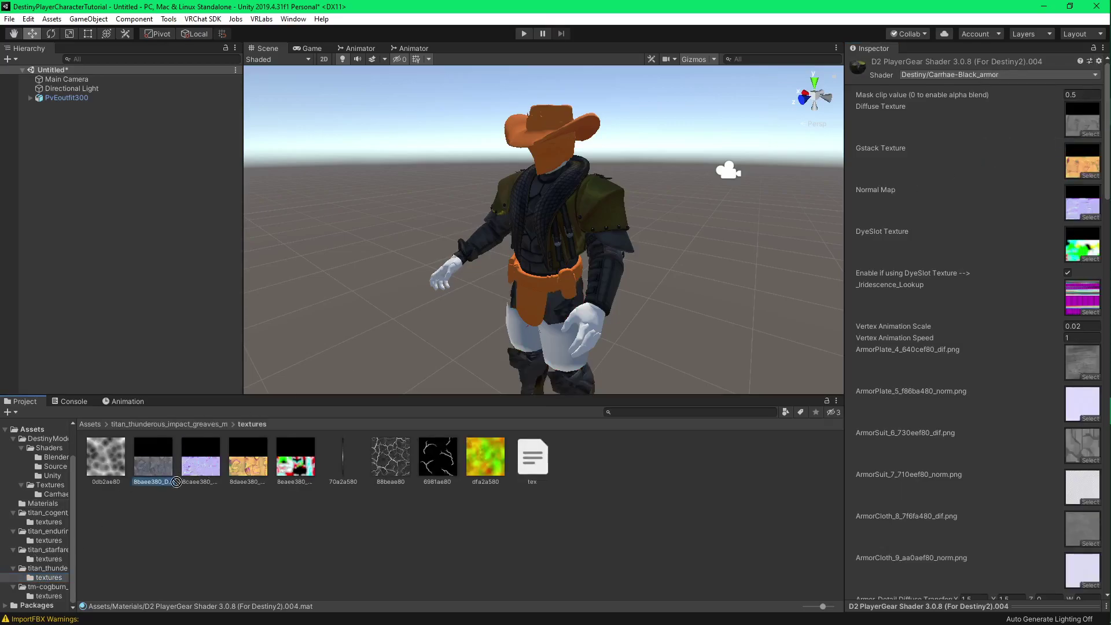
{"action": "left_click_drag", "start_coordinate": [177, 482], "coordinate": [1098, 119]}
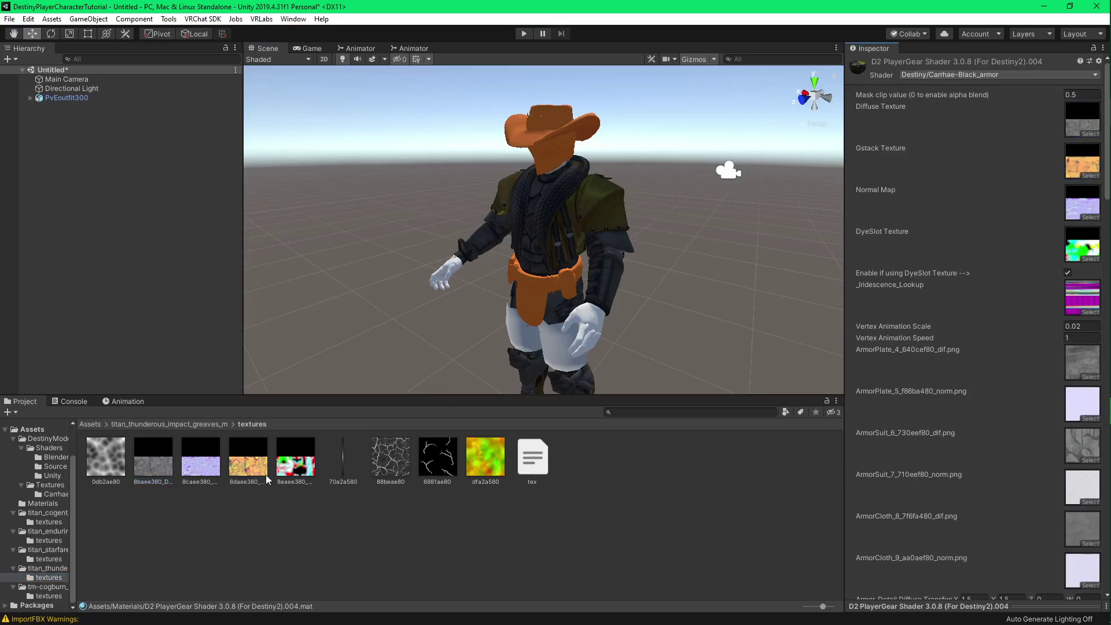
{"action": "left_click_drag", "start_coordinate": [255, 470], "coordinate": [1093, 166]}
{"action": "left_click_drag", "start_coordinate": [193, 474], "coordinate": [1081, 203]}
{"action": "left_click_drag", "start_coordinate": [296, 463], "coordinate": [1086, 247]}
{"action": "right_click_drag", "start_coordinate": [660, 322], "coordinate": [731, 279]}
{"action": "key", "text": "q"}
{"action": "key", "text": "w"}
{"action": "key", "text": "e"}
{"action": "key", "text": "a"}
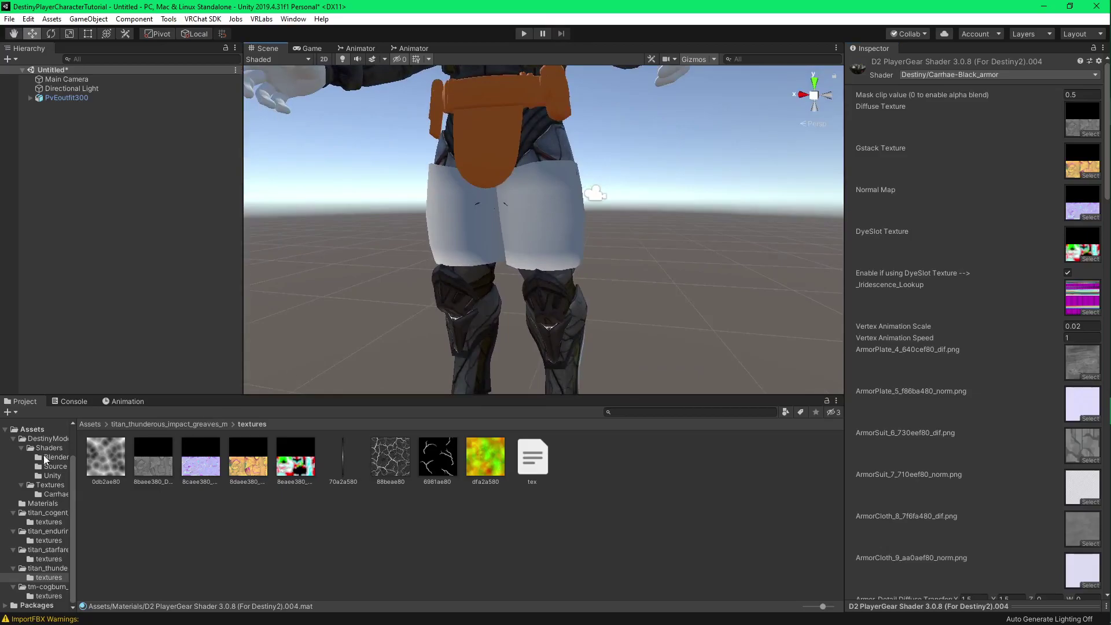
- Switch the Helm material to the Destiny/Carrhae-Black_armor shader and paste the copied material properties into it
{"action": "left_click", "coordinate": [36, 596]}
{"action": "mouse_move", "coordinate": [452, 292]}
{"action": "right_mouse_down"}
{"action": "mouse_move", "coordinate": [471, 277]}
{"action": "mouse_move", "coordinate": [471, 288]}
{"action": "right_mouse_up"}
{"action": "key", "text": "e"}
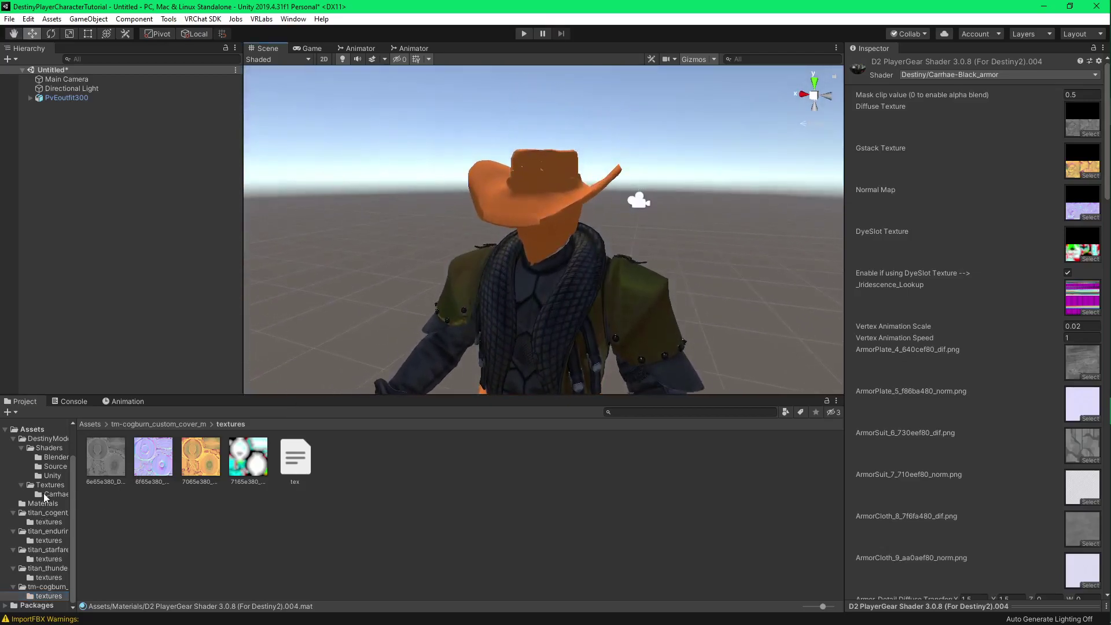
{"action": "left_click", "coordinate": [41, 504]}
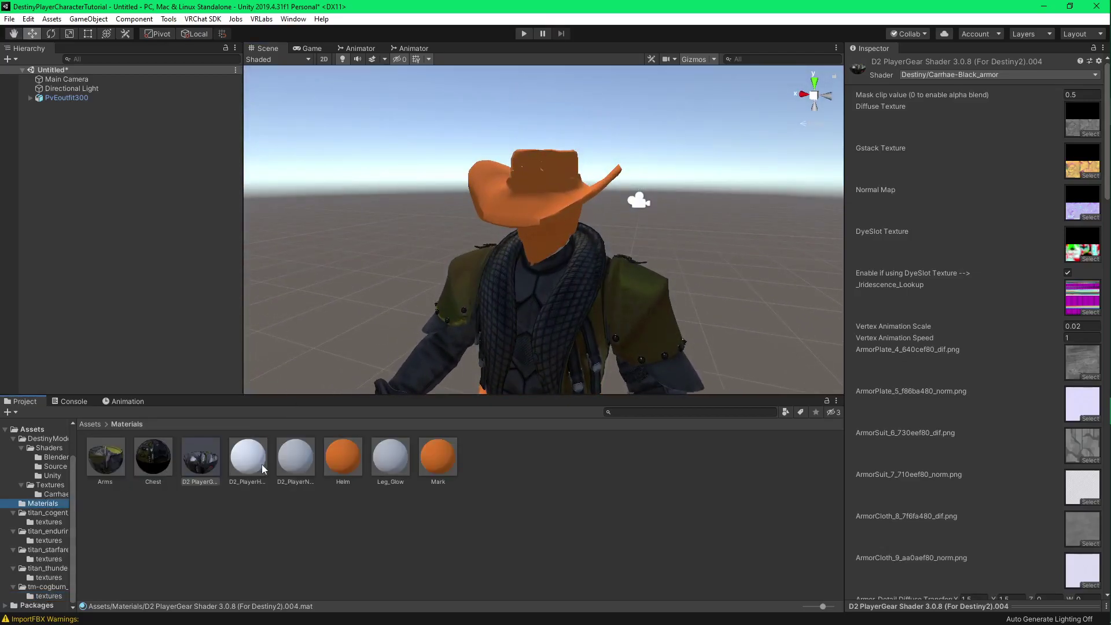
{"action": "left_click", "coordinate": [347, 457]}
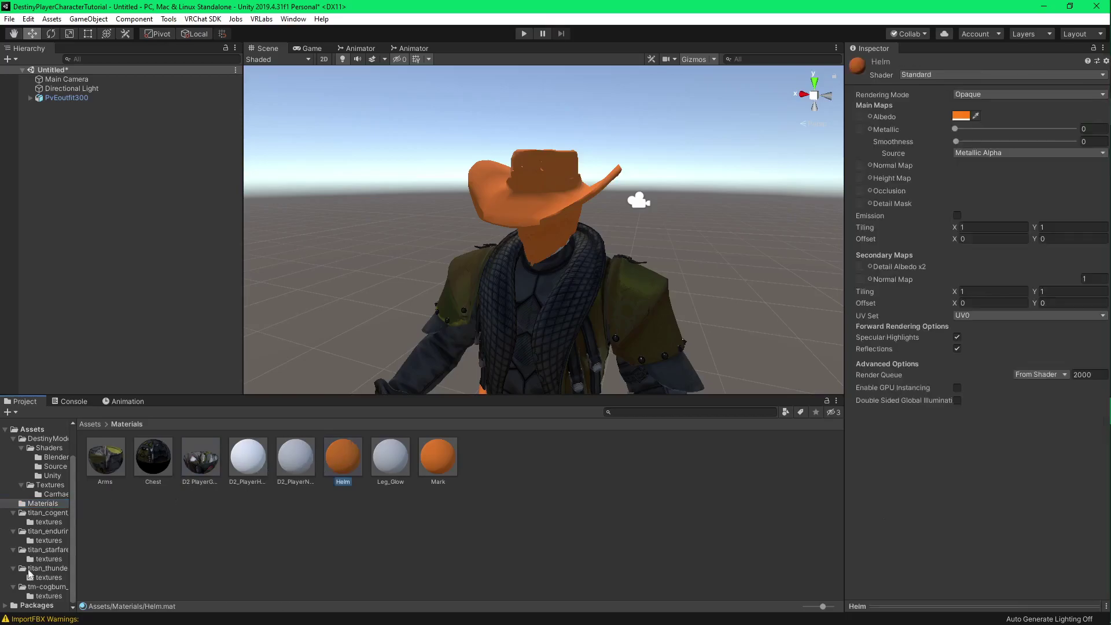
{"action": "left_click", "coordinate": [960, 74]}
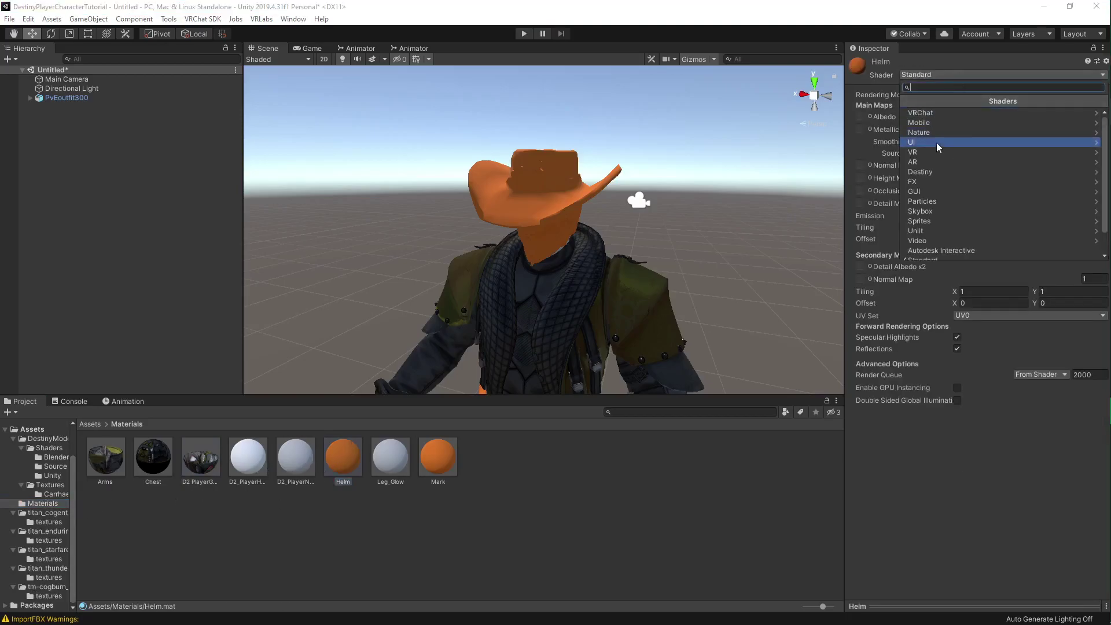
{"action": "left_click", "coordinate": [949, 168]}
{"action": "left_click", "coordinate": [959, 114]}
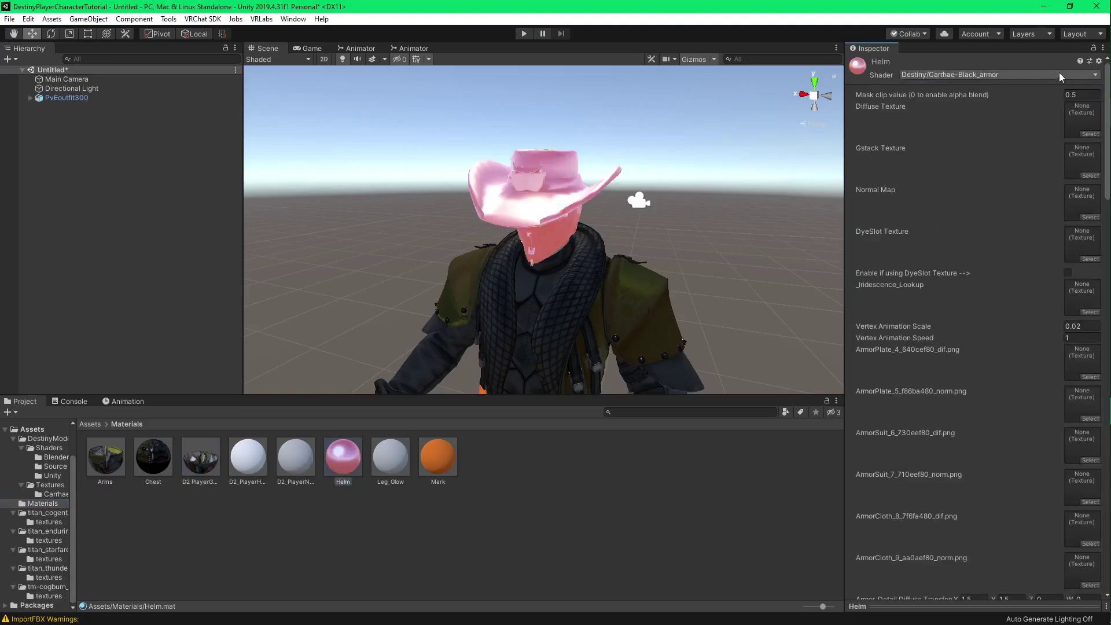
{"action": "left_click", "coordinate": [1107, 61]}
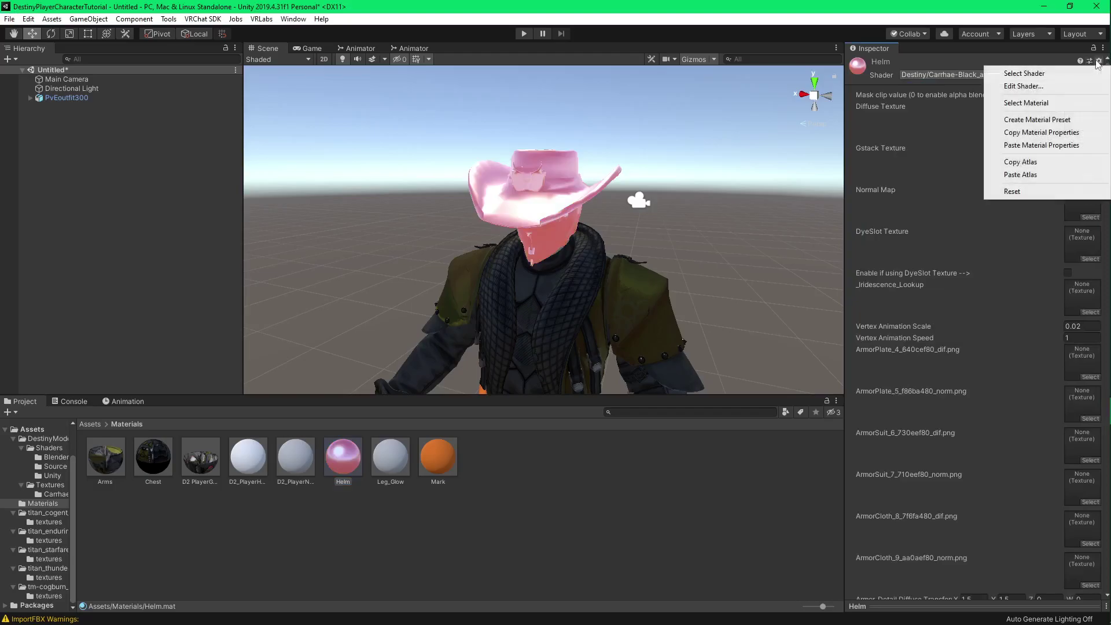
{"action": "left_click", "coordinate": [1043, 145]}
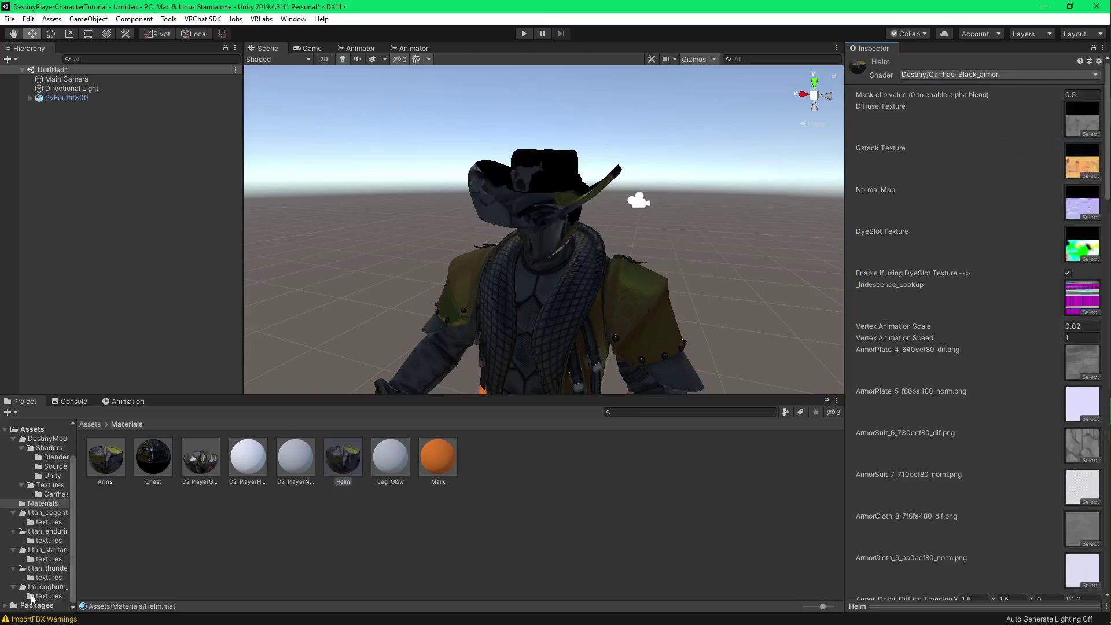
- Assign the tm-cogburn_custom_cover_m diffuse, Gstack, normal and DyeSlot textures to the Helm material and inspect the helmet
{"action": "left_click", "coordinate": [32, 597]}
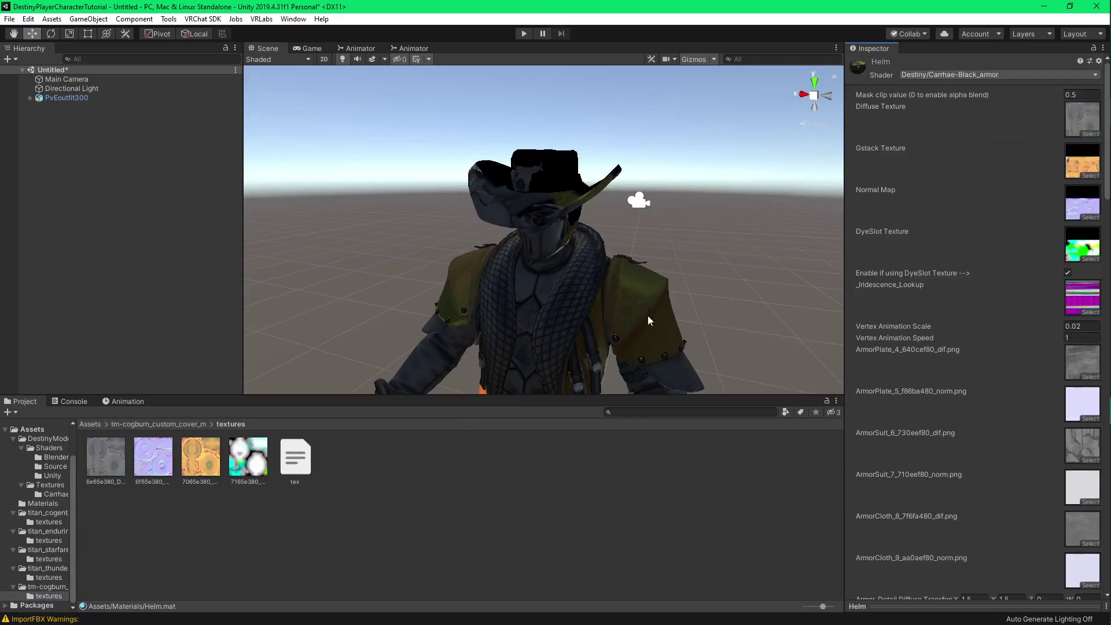
{"action": "left_click_drag", "start_coordinate": [209, 461], "coordinate": [1080, 163]}
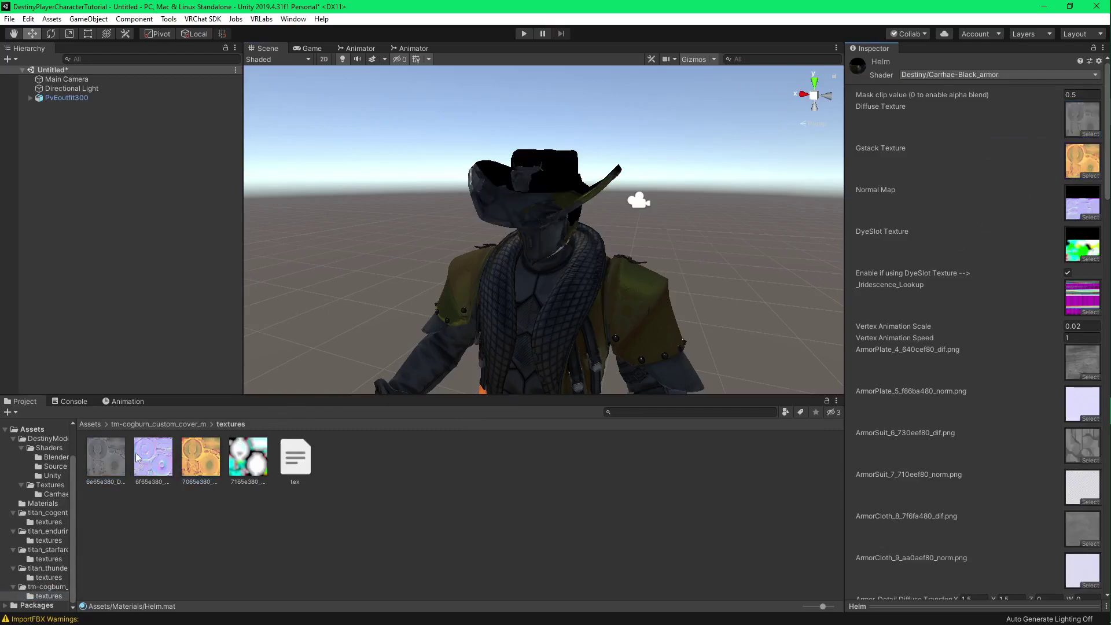
{"action": "left_click", "coordinate": [169, 476]}
{"action": "mouse_move", "coordinate": [169, 476]}
{"action": "left_mouse_down"}
{"action": "mouse_move", "coordinate": [973, 254]}
{"action": "mouse_move", "coordinate": [1081, 204]}
{"action": "left_mouse_up"}
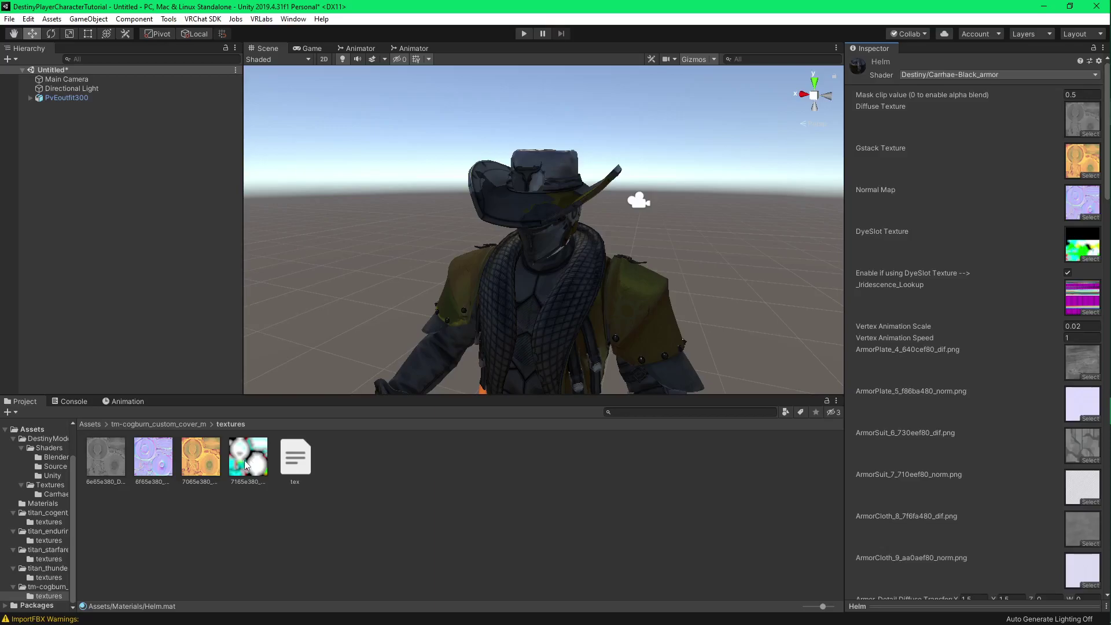
{"action": "mouse_move", "coordinate": [248, 463]}
{"action": "left_mouse_down"}
{"action": "mouse_move", "coordinate": [954, 298]}
{"action": "mouse_move", "coordinate": [1082, 243]}
{"action": "left_mouse_up"}
{"action": "left_click_drag", "start_coordinate": [515, 278], "coordinate": [539, 285], "text": "alt"}
{"action": "key", "text": "d"}
{"action": "right_click_drag", "start_coordinate": [539, 284], "coordinate": [608, 283]}
- Switch the Mark material to the Destiny/Carrhae-Black_armor shader and paste the copied material properties into it
{"action": "key", "text": "a"}
{"action": "key", "text": "q"}
{"action": "key", "text": "a"}
{"action": "key", "text": "e"}
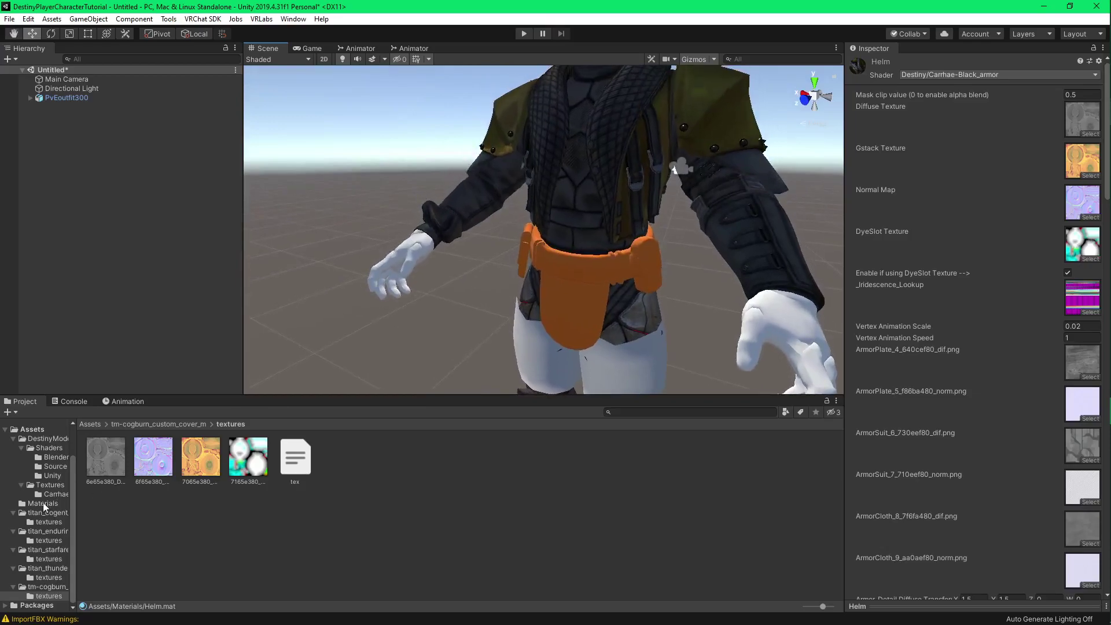
{"action": "left_click", "coordinate": [43, 503]}
{"action": "left_click", "coordinate": [431, 460]}
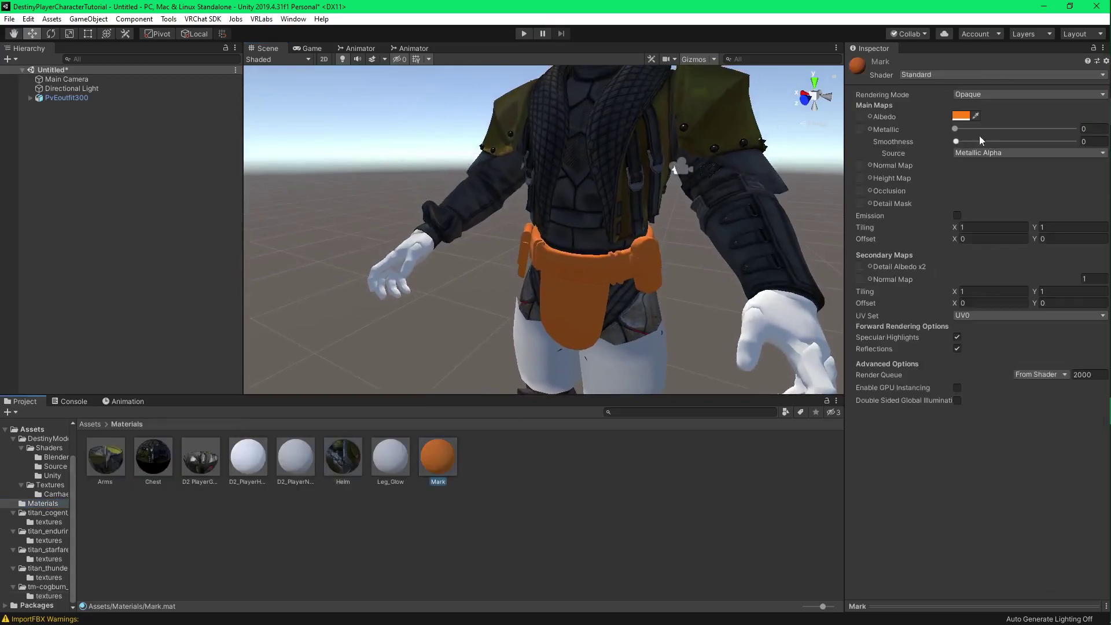
{"action": "left_click", "coordinate": [937, 75]}
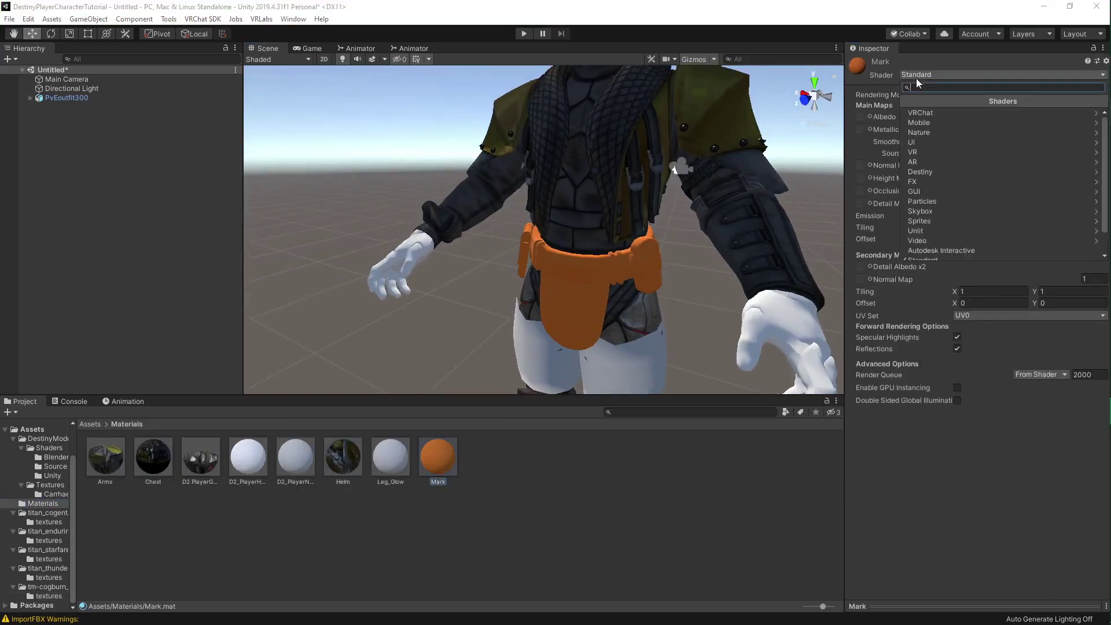
{"action": "left_click", "coordinate": [928, 174]}
{"action": "left_click", "coordinate": [1030, 113]}
{"action": "left_click", "coordinate": [1099, 61]}
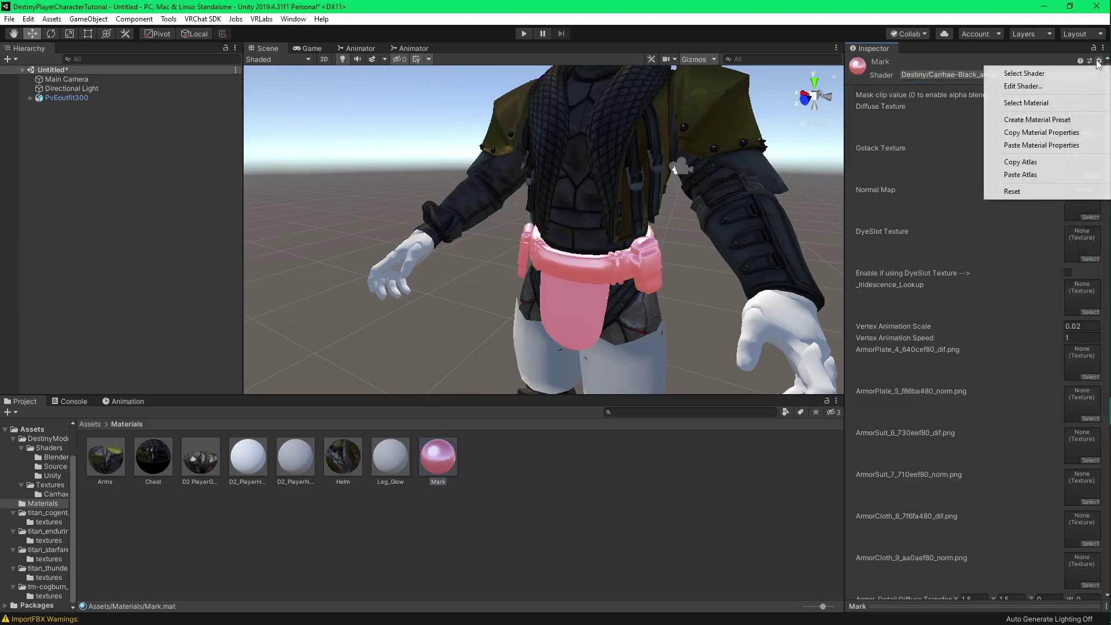
{"action": "left_click", "coordinate": [1022, 174]}
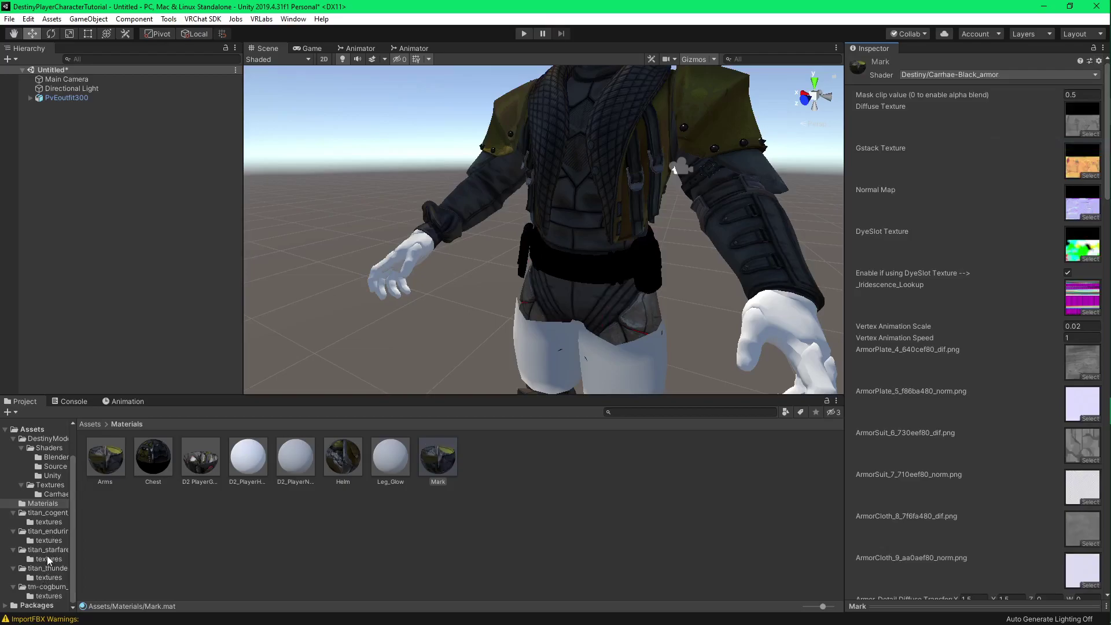
- Assign the titan_enduring_conqueror_mark_m diffuse, normal, Gstack and DyeSlot textures to the matching slots of the Mark material
{"action": "left_click", "coordinate": [48, 540]}
{"action": "left_click_drag", "start_coordinate": [122, 474], "coordinate": [1082, 118]}
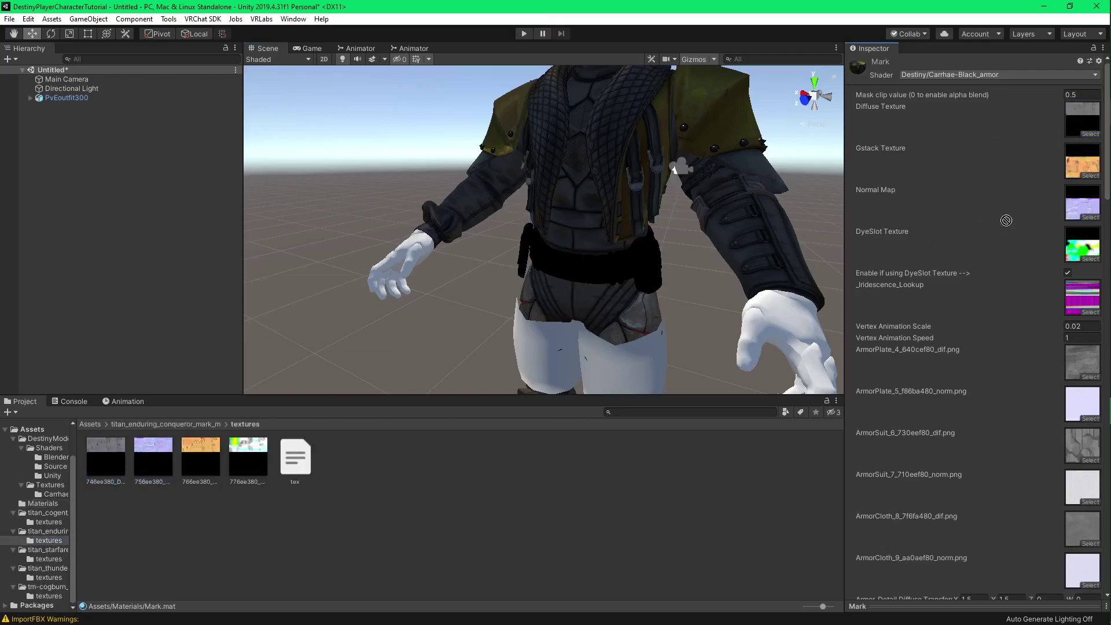
{"action": "left_click_drag", "start_coordinate": [1007, 220], "coordinate": [1072, 195]}
{"action": "left_click_drag", "start_coordinate": [230, 476], "coordinate": [1063, 169]}
{"action": "left_click_drag", "start_coordinate": [238, 478], "coordinate": [1074, 246]}
- Look over the whole textured character in the scene and open the project's root Assets folder
{"action": "key", "text": "s"}
{"action": "right_click_drag", "start_coordinate": [731, 264], "coordinate": [721, 258]}
{"action": "key", "text": "e"}
{"action": "key", "text": "q"}
{"action": "key", "text": "e"}
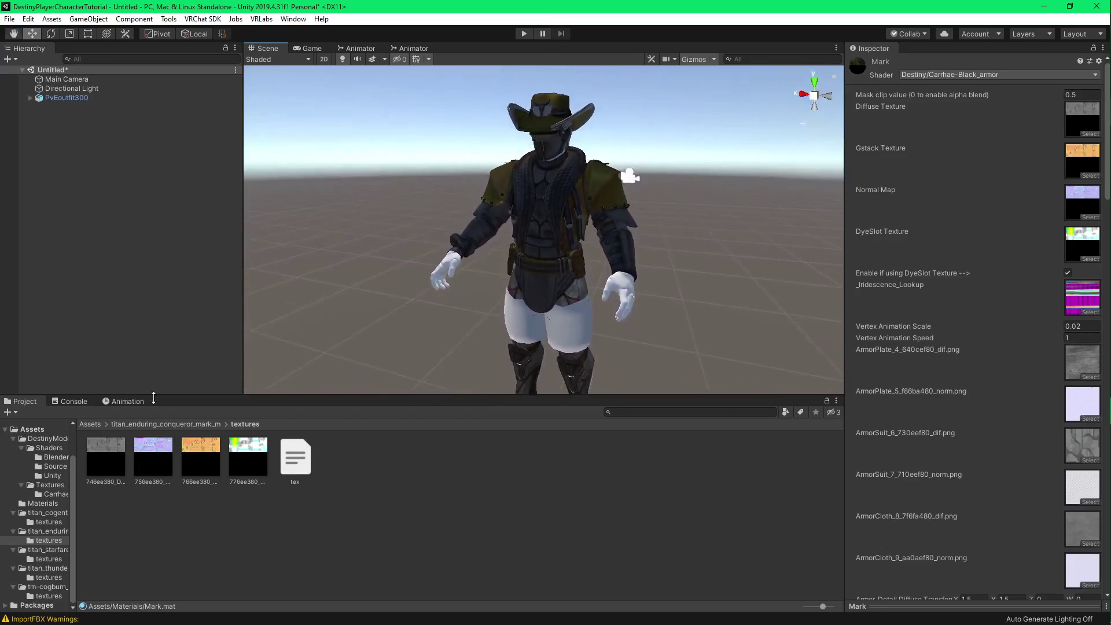
{"action": "left_click", "coordinate": [43, 431]}
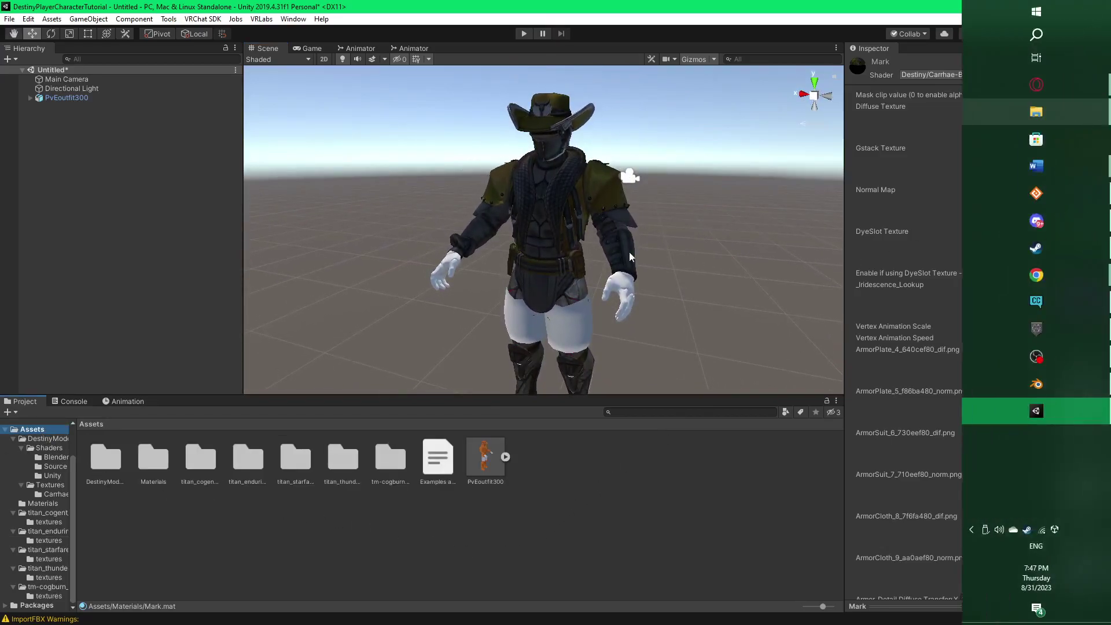
- Inspect the character's hat, shoulder armor and untextured hand from the side in the scene
{"action": "scroll", "coordinate": [600, 301], "scroll_direction": "up", "scroll_amount": 4}
{"action": "key", "text": "d"}
{"action": "right_click_drag", "start_coordinate": [603, 304], "coordinate": [469, 280]}
{"action": "key", "text": "s"}
{"action": "key", "text": "e"}
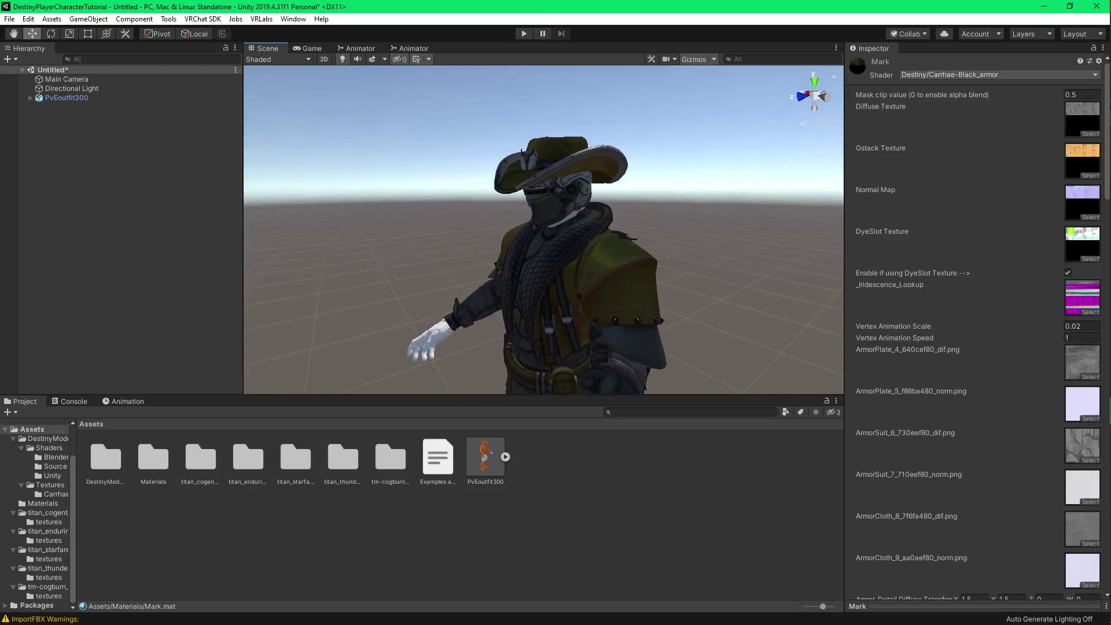
- Switch to File Explorer and open the Unity Shaders folder inside the Shaders folder in Downloads
{"action": "mouse_move", "coordinate": [1044, 124]}
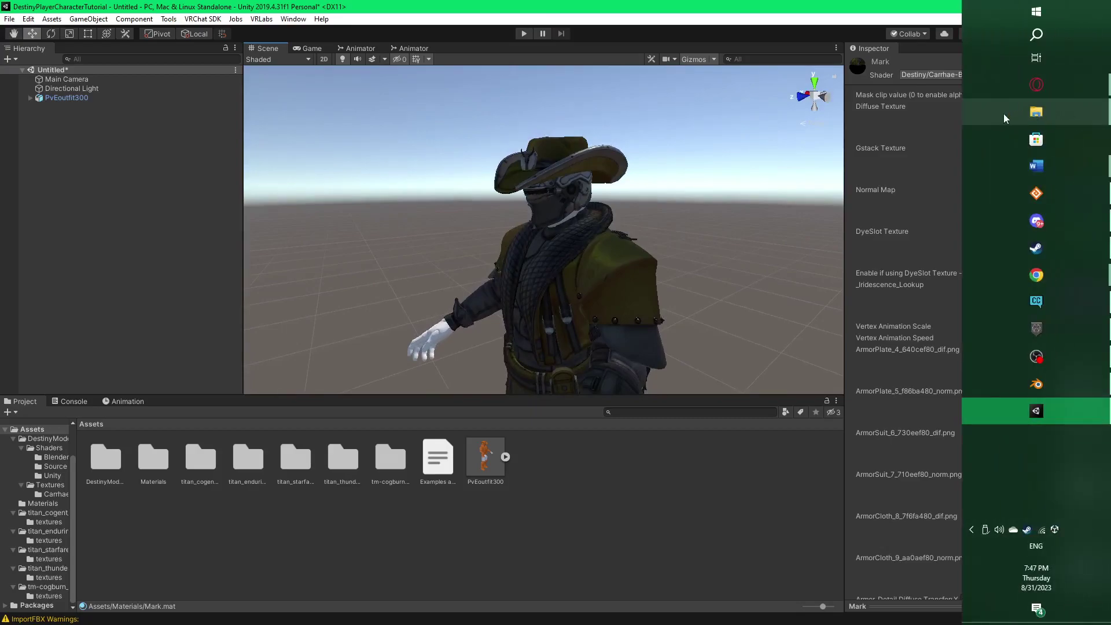
{"action": "mouse_move", "coordinate": [997, 112]}
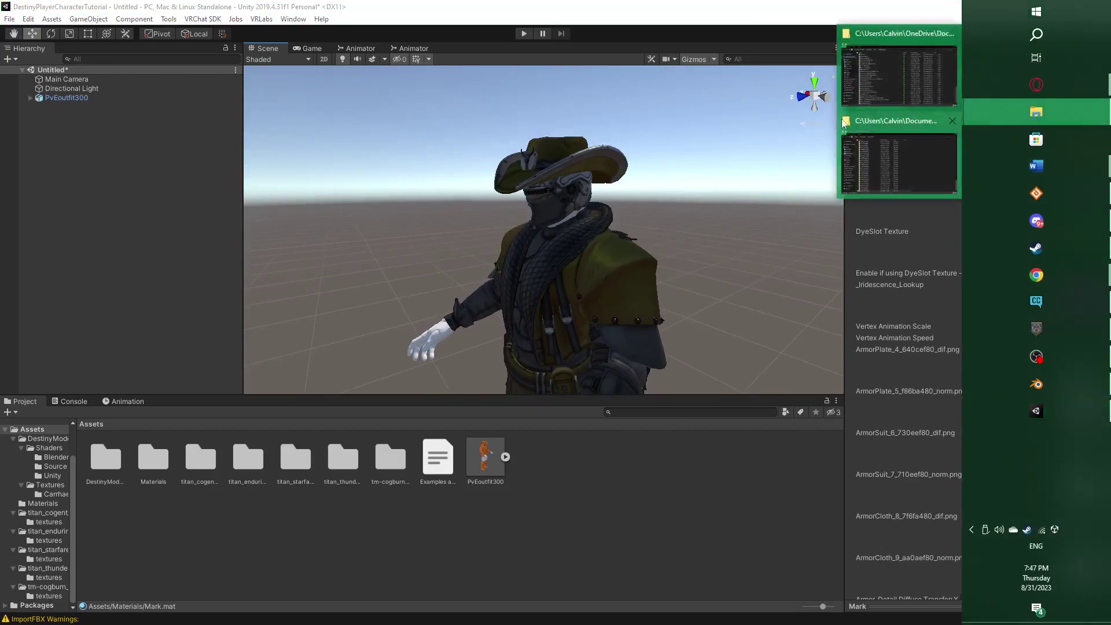
{"action": "left_click", "coordinate": [901, 159]}
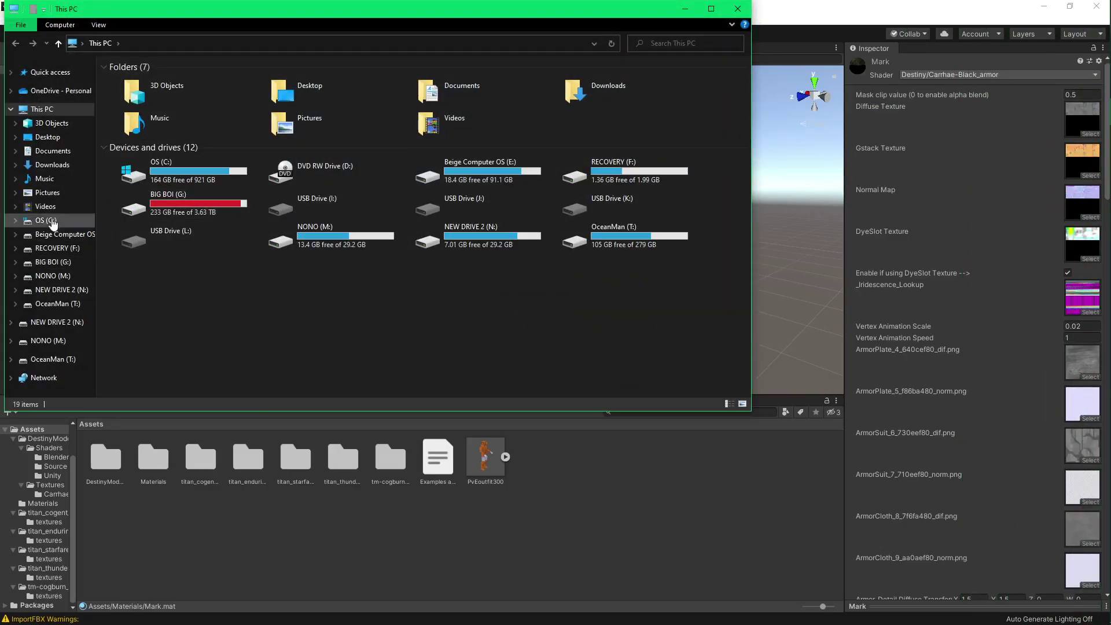
{"action": "left_click", "coordinate": [53, 165]}
{"action": "scroll", "coordinate": [339, 255], "scroll_direction": "down", "scroll_amount": 10}
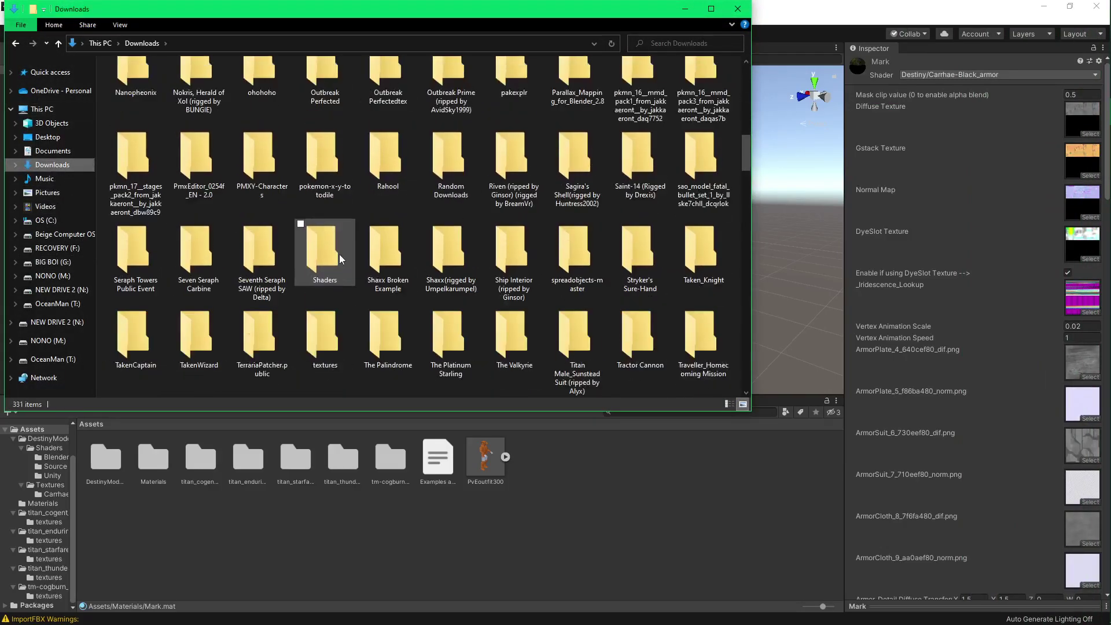
{"action": "scroll", "coordinate": [339, 255], "scroll_direction": "down", "scroll_amount": 3}
{"action": "scroll", "coordinate": [339, 254], "scroll_direction": "up", "scroll_amount": 6}
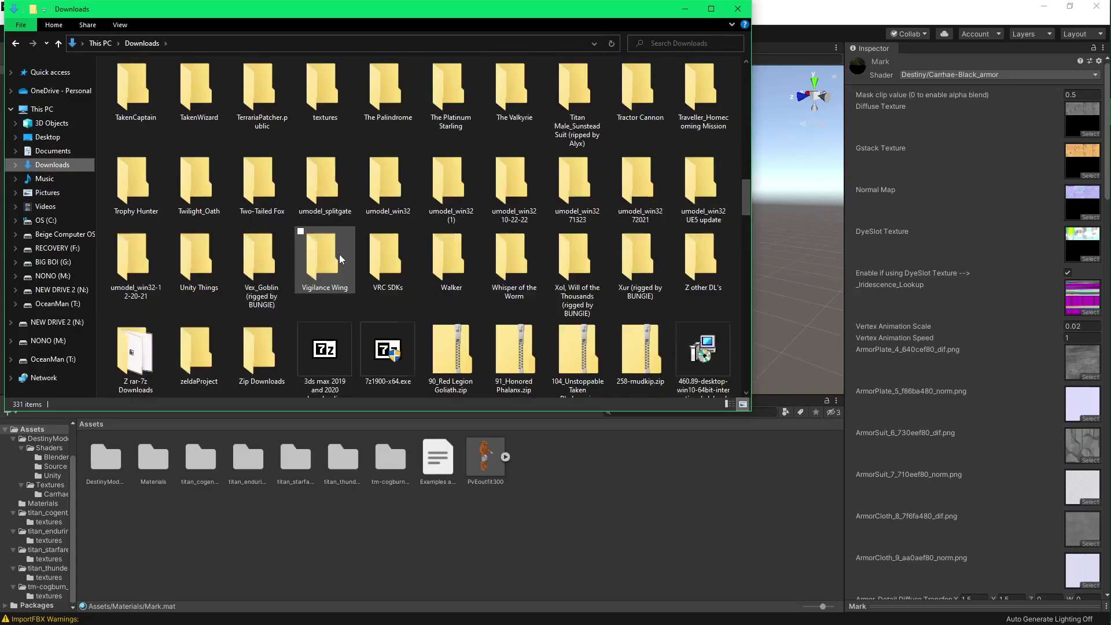
{"action": "left_click_drag", "start_coordinate": [293, 13], "coordinate": [353, 31]}
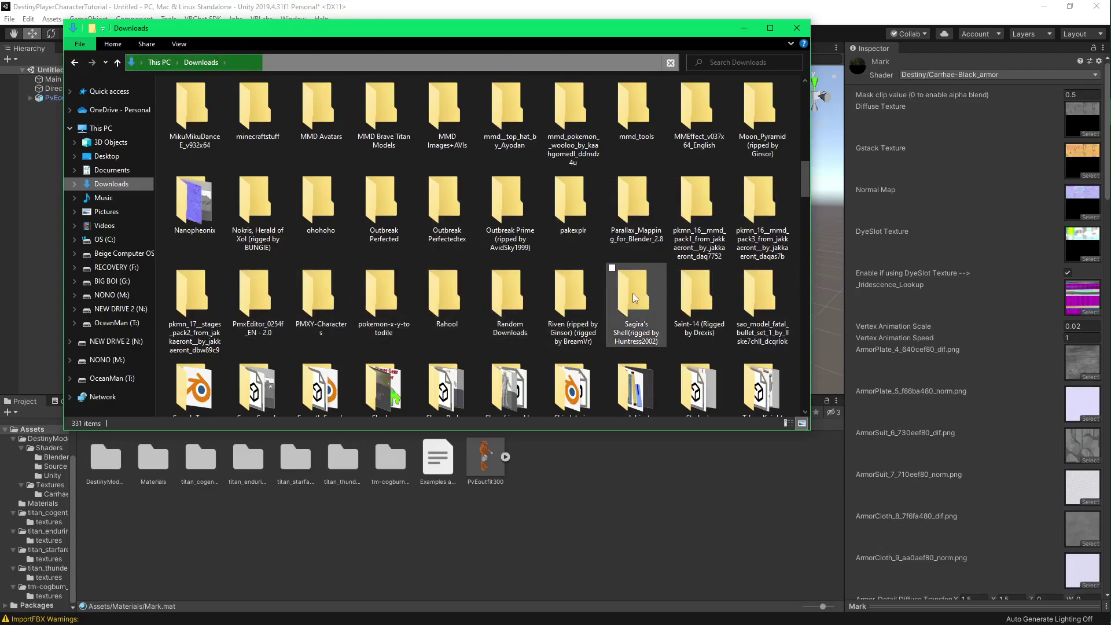
{"action": "scroll", "coordinate": [307, 346], "scroll_direction": "down", "scroll_amount": 2}
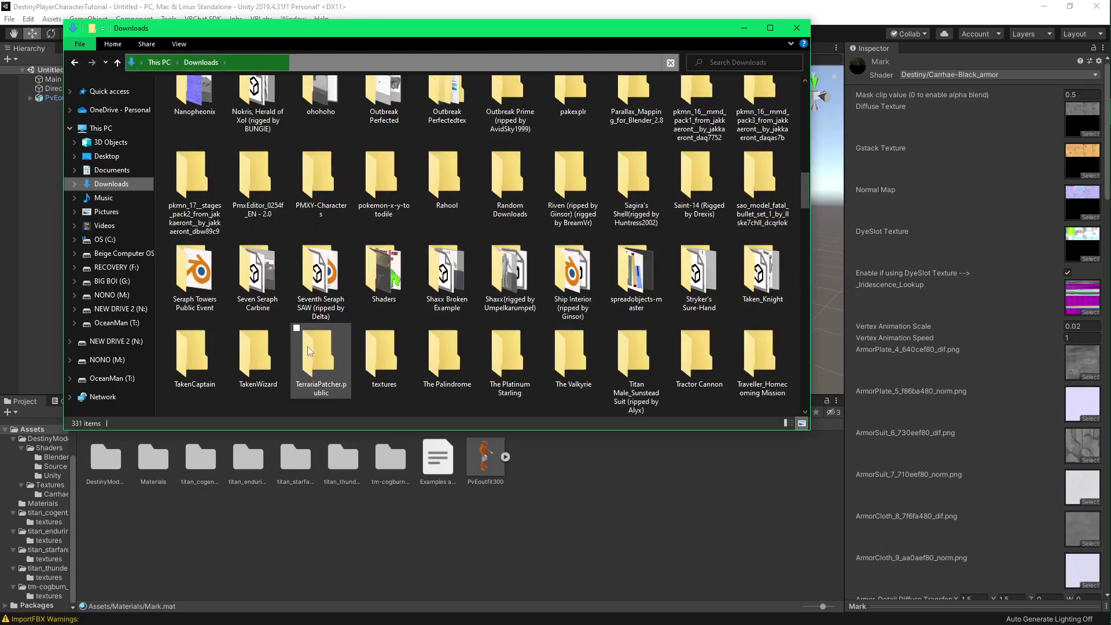
{"action": "double_click", "coordinate": [371, 273]}
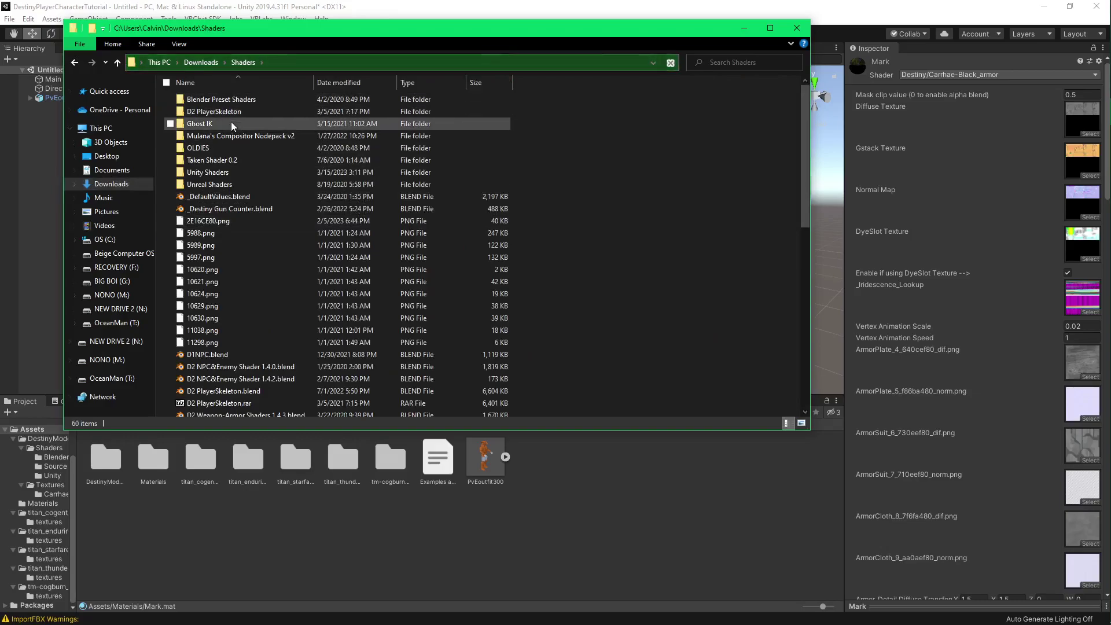
{"action": "left_click", "coordinate": [802, 424]}
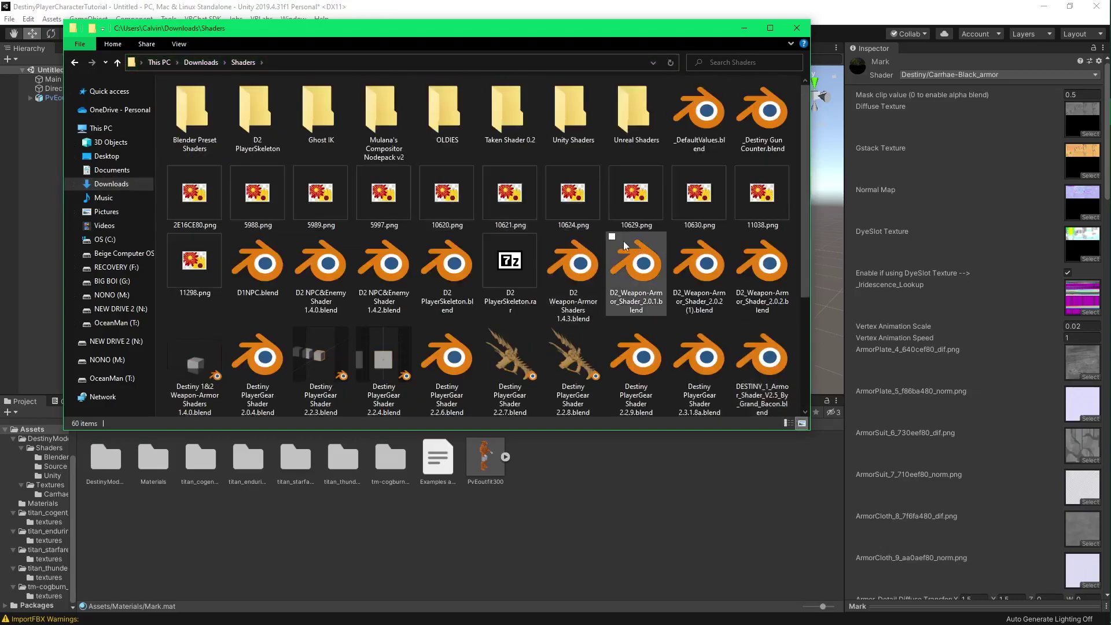
{"action": "double_click", "coordinate": [573, 113]}
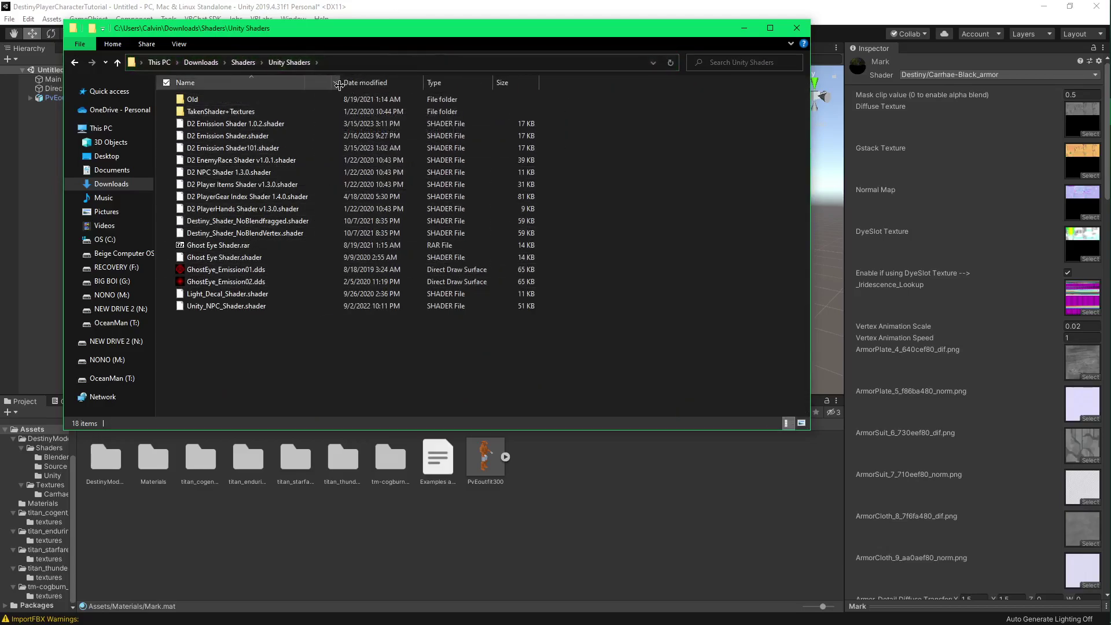
- Import D2 Emission Shader 1.0.2.shader and D2 PlayerHands Shader v1.3.0.shader into the Unity project's root Assets folder
{"action": "left_click", "coordinate": [372, 82]}
{"action": "left_click", "coordinate": [286, 99]}
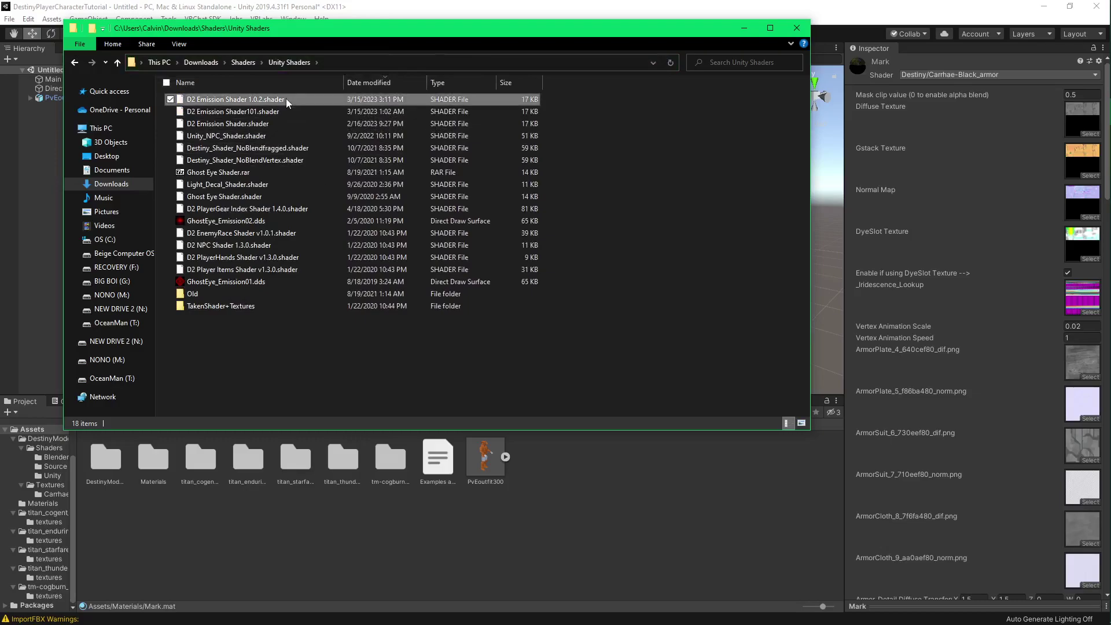
{"action": "left_click_drag", "start_coordinate": [294, 102], "coordinate": [561, 473]}
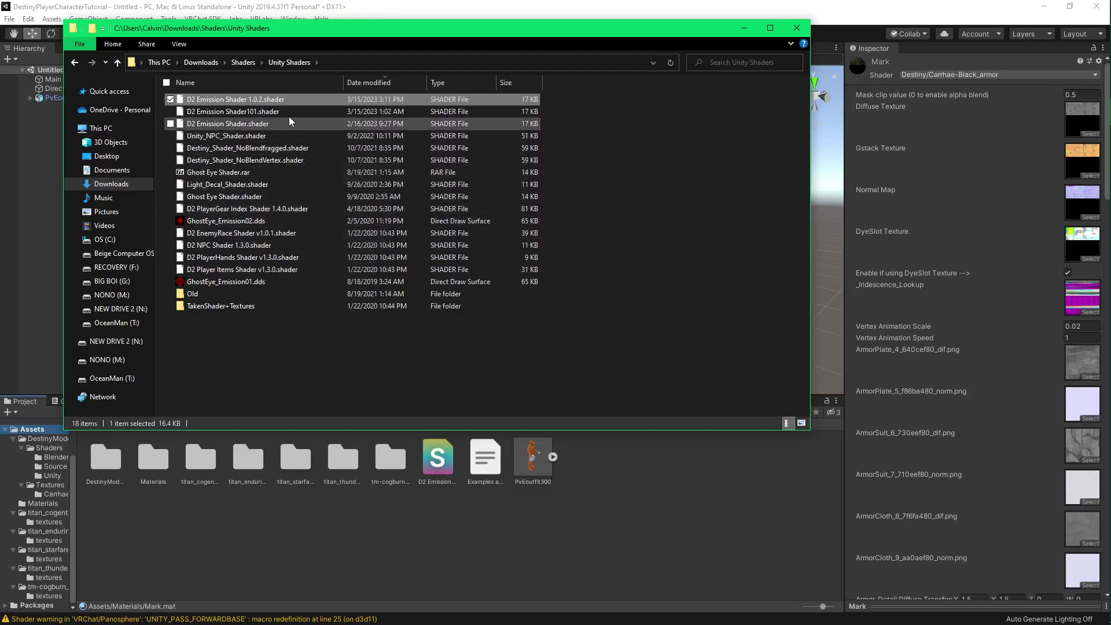
{"action": "left_click", "coordinate": [264, 257]}
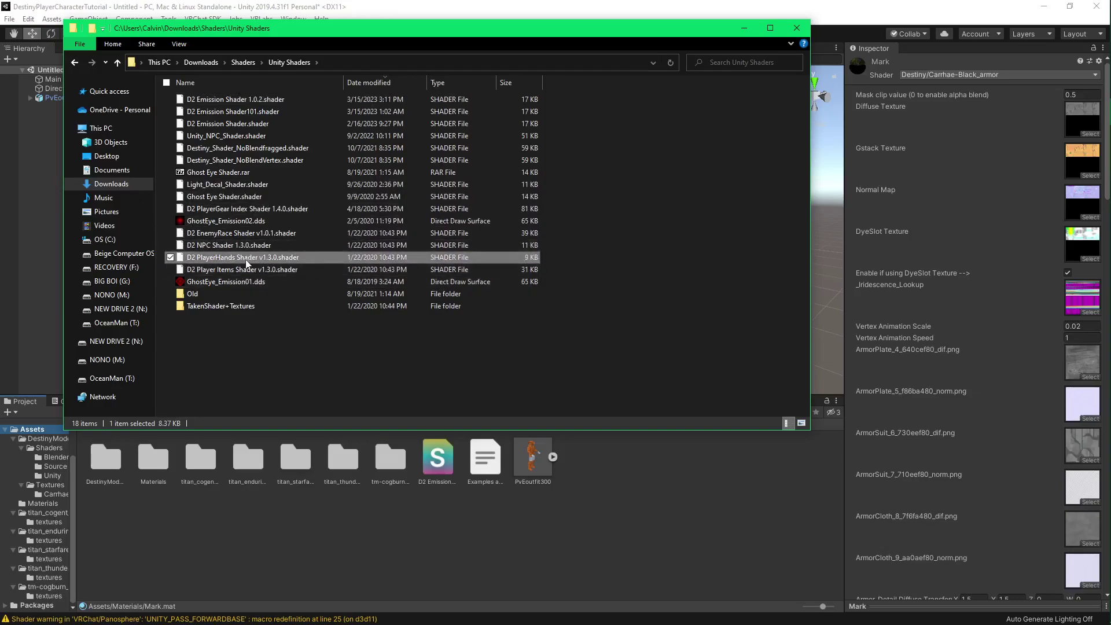
{"action": "left_click_drag", "start_coordinate": [231, 260], "coordinate": [611, 530]}
{"action": "left_click_drag", "start_coordinate": [796, 422], "coordinate": [797, 433]}
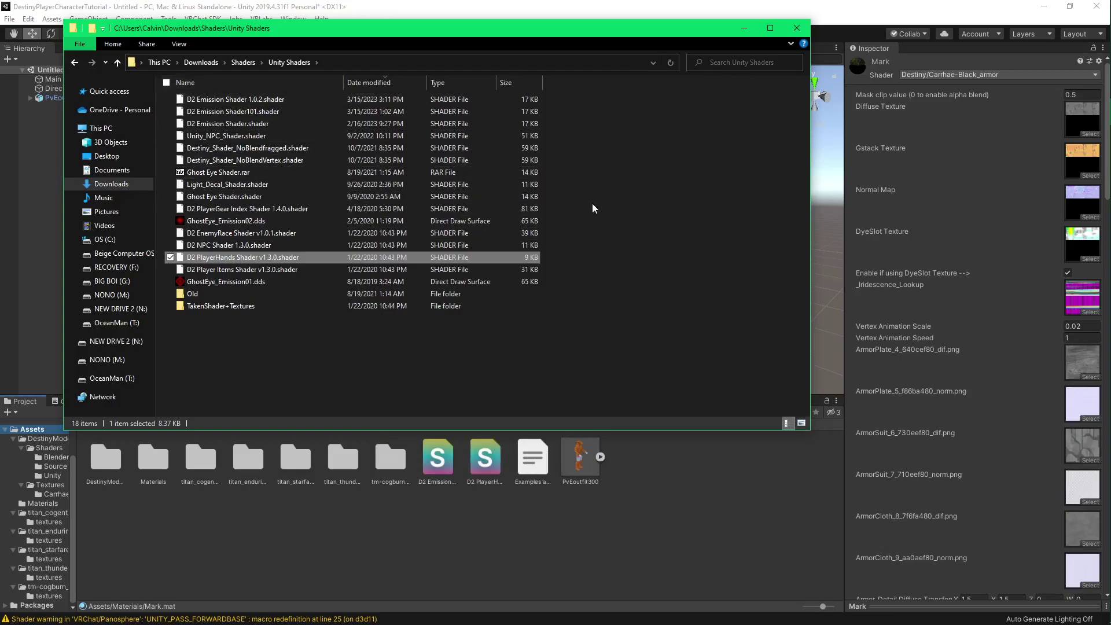
{"action": "left_click", "coordinate": [262, 85]}
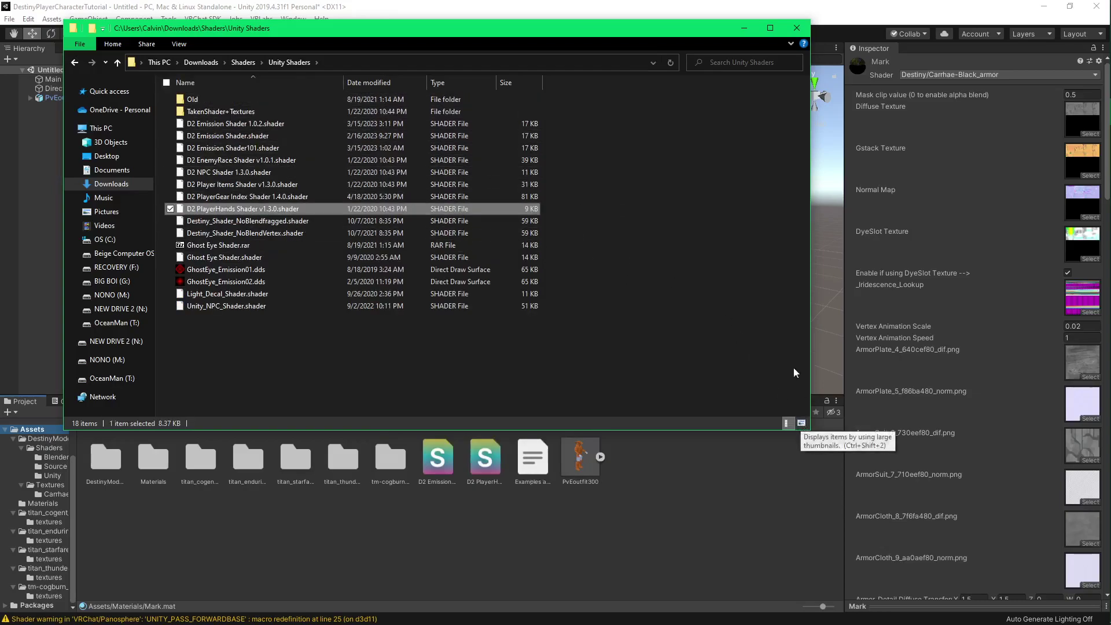
{"action": "left_click", "coordinate": [744, 28]}
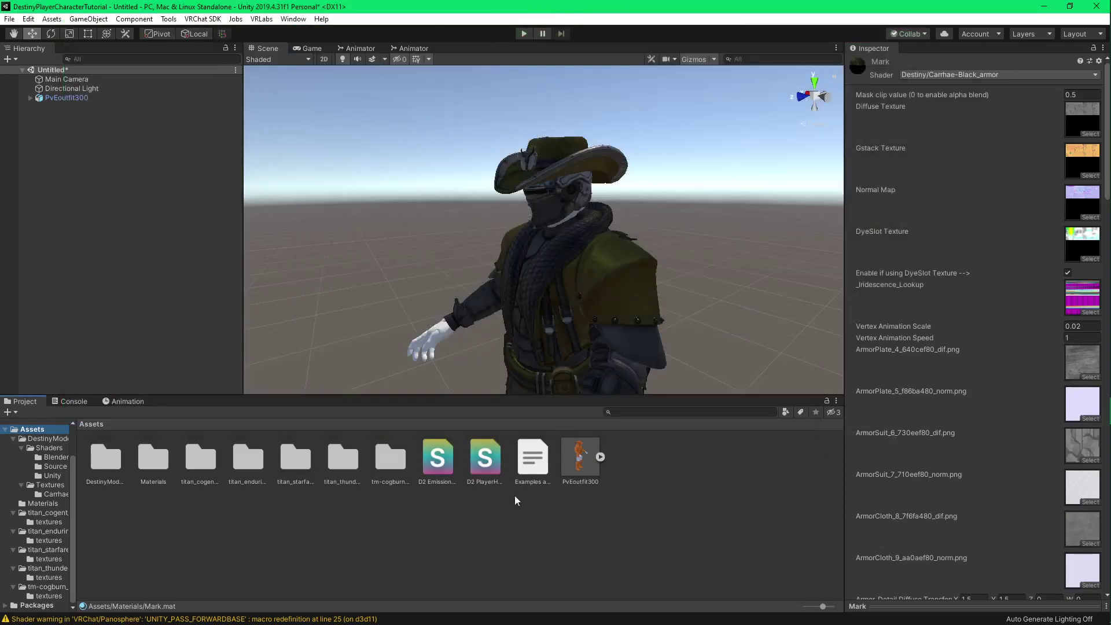
- Check the imported D2 Emission and D2 PlayerHands shader assets in the project
{"action": "left_click", "coordinate": [446, 471]}
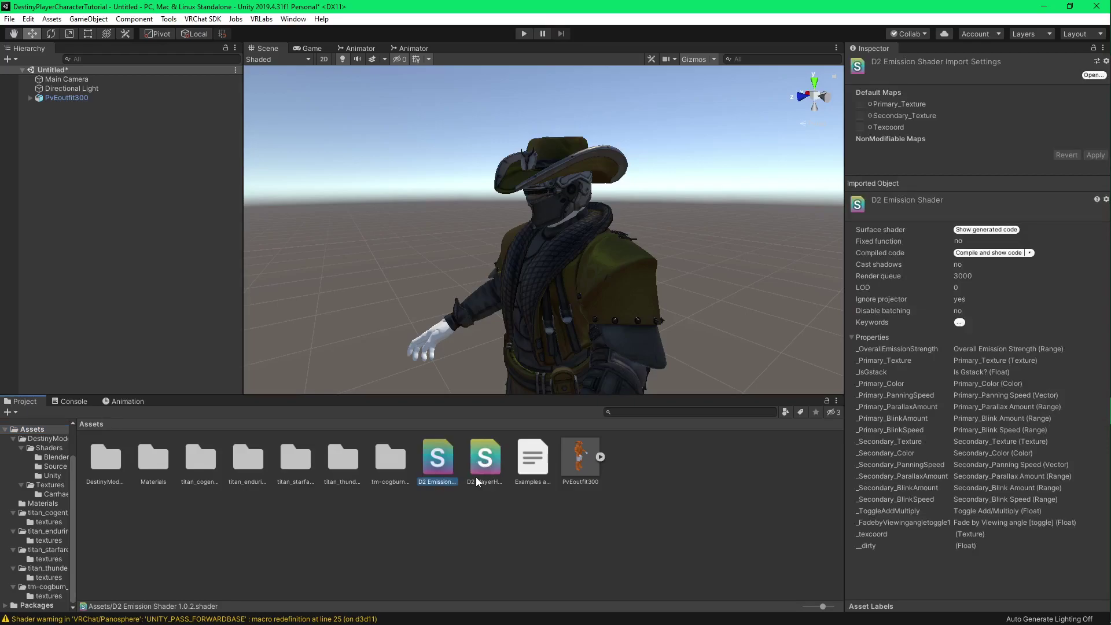
{"action": "left_click", "coordinate": [484, 470]}
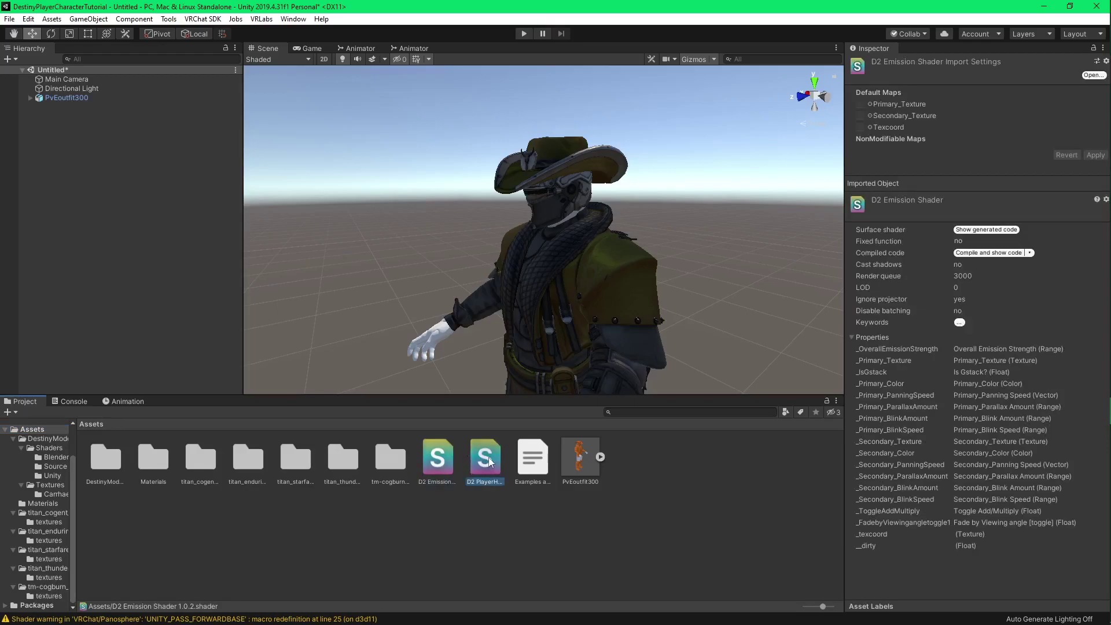
{"action": "left_click", "coordinate": [488, 524]}
- Switch the D2_PlayerHands material on the character's hands to Destiny2 PlayerHands Shader 1.0.3 and expand its texture properties
{"action": "left_click", "coordinate": [423, 348]}
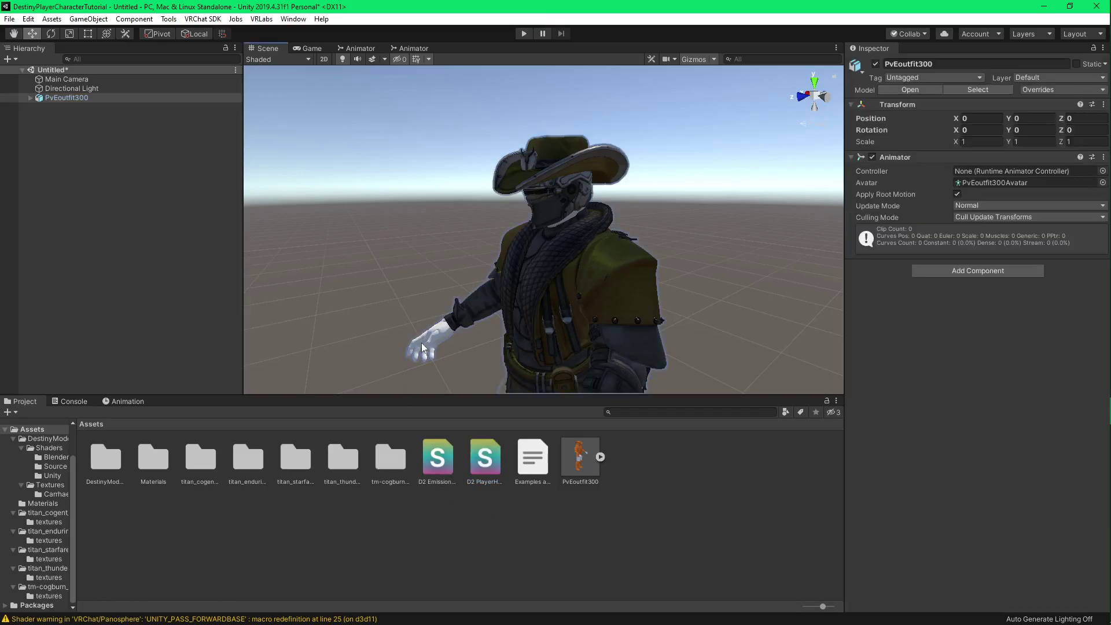
{"action": "left_click", "coordinate": [424, 348]}
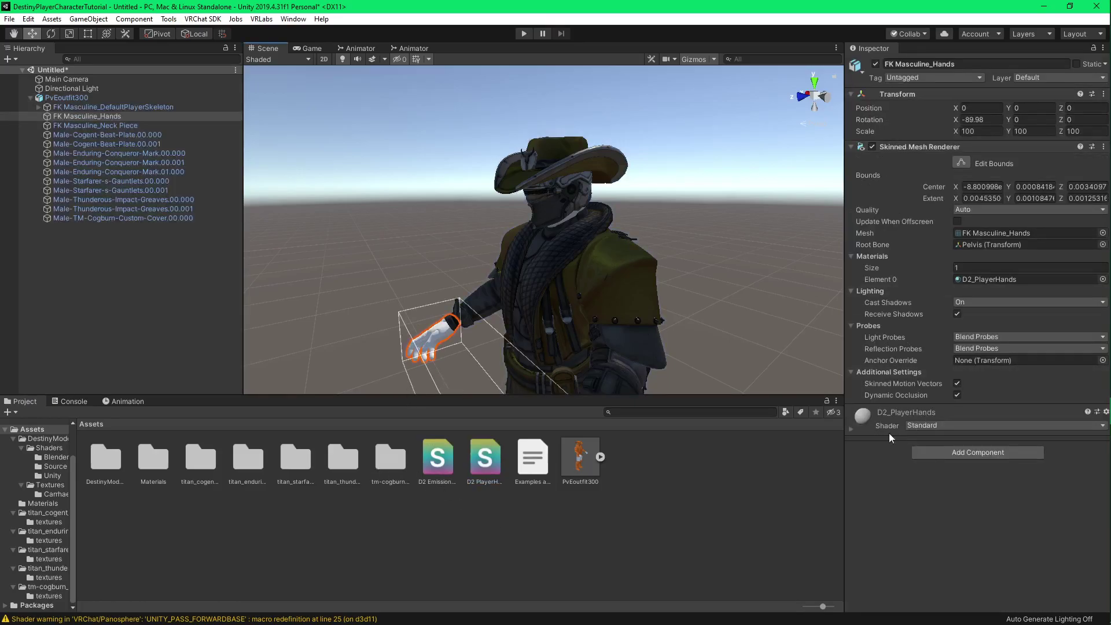
{"action": "left_click", "coordinate": [935, 425]}
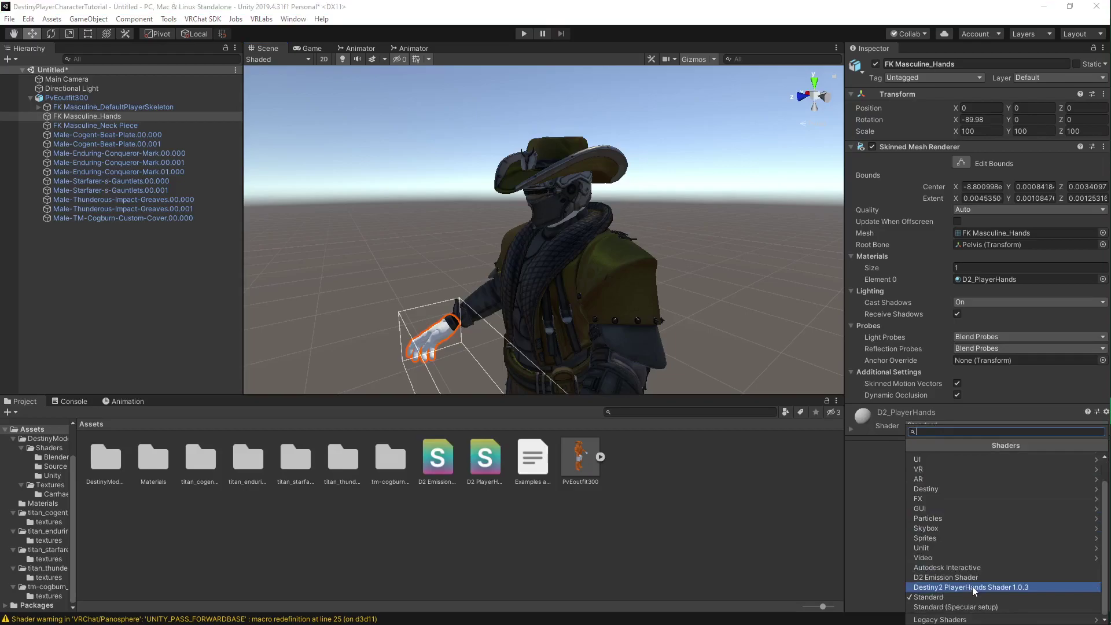
{"action": "left_click", "coordinate": [989, 588]}
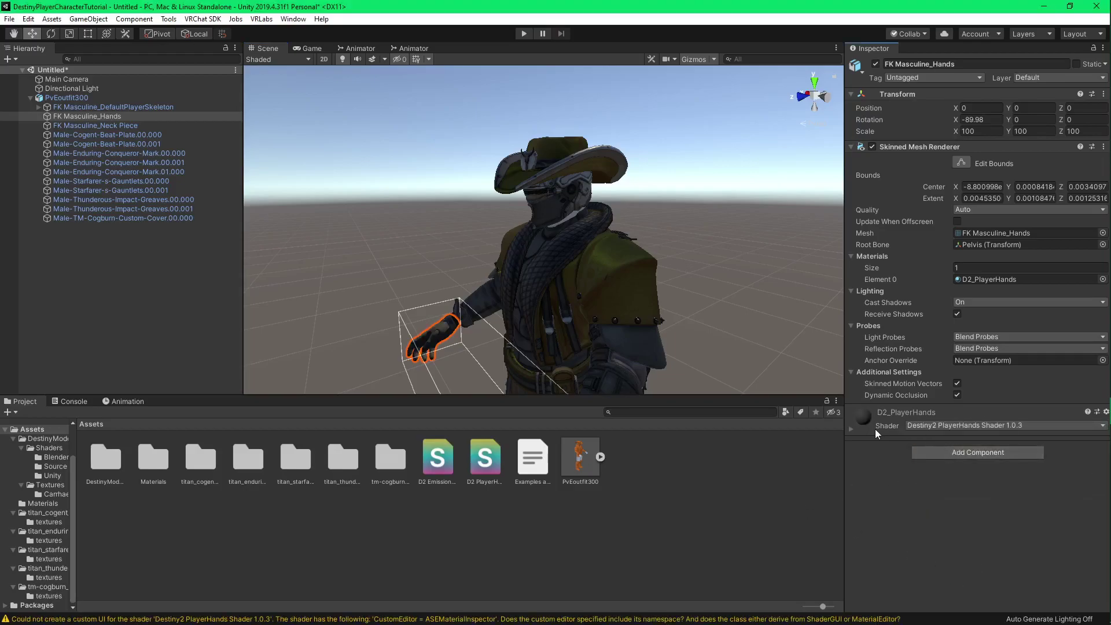
{"action": "left_click", "coordinate": [854, 429]}
{"action": "scroll", "coordinate": [868, 424], "scroll_direction": "down", "scroll_amount": 3}
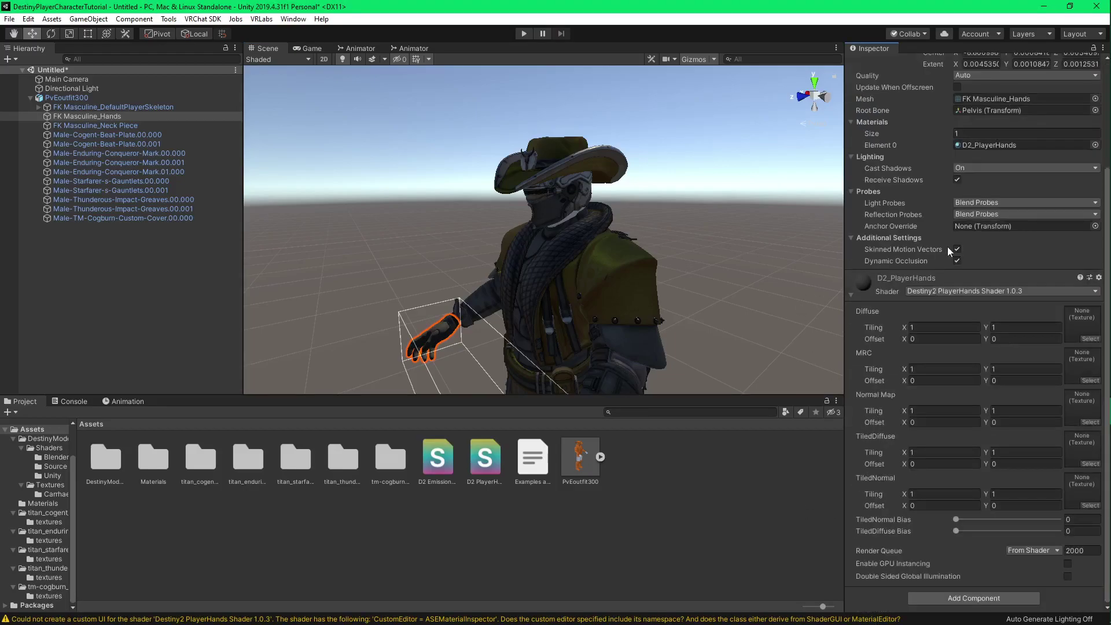
- Import the DefaultHands Diffuse, MRC and Normal textures from the D2 PlayerSkeleton Hand textures folder into the project's Assets
{"action": "mouse_move", "coordinate": [1022, 107]}
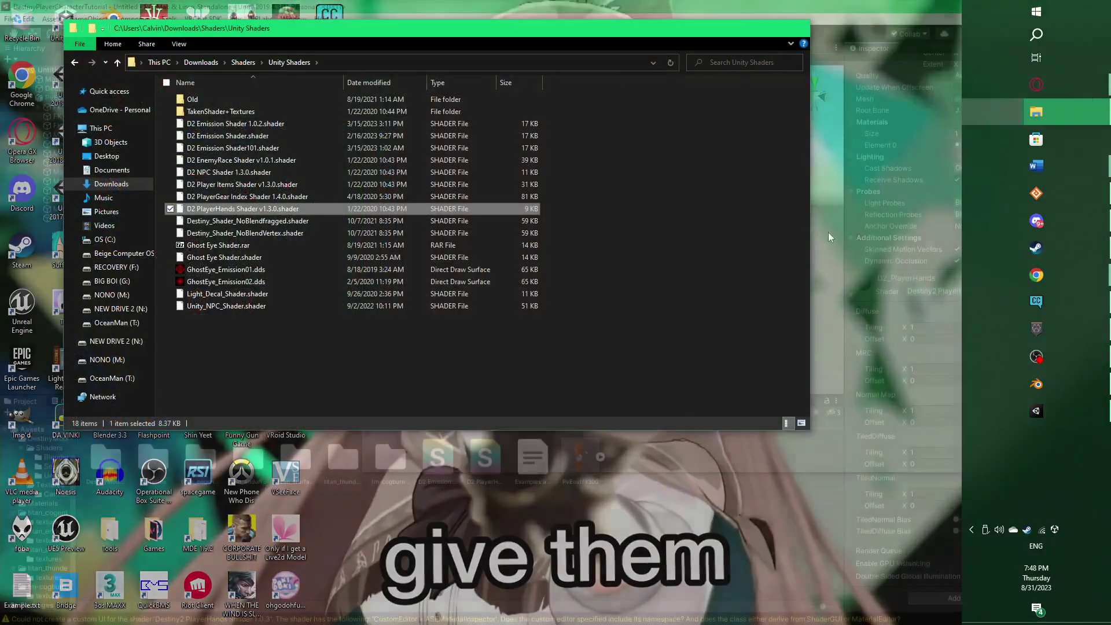
{"action": "left_click", "coordinate": [899, 226]}
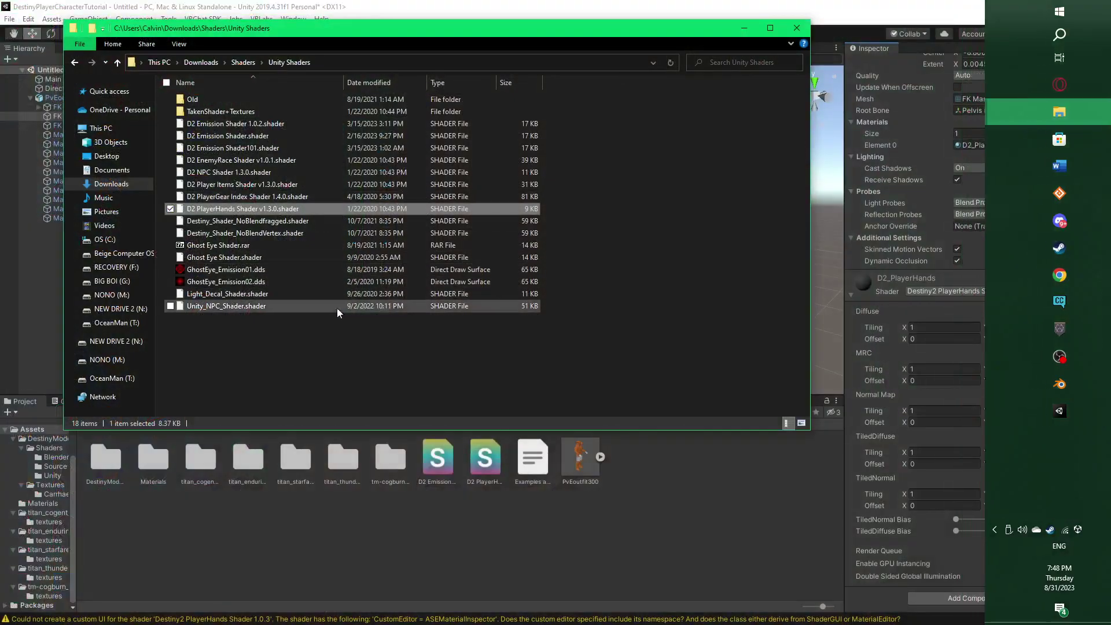
{"action": "left_click", "coordinate": [297, 352]}
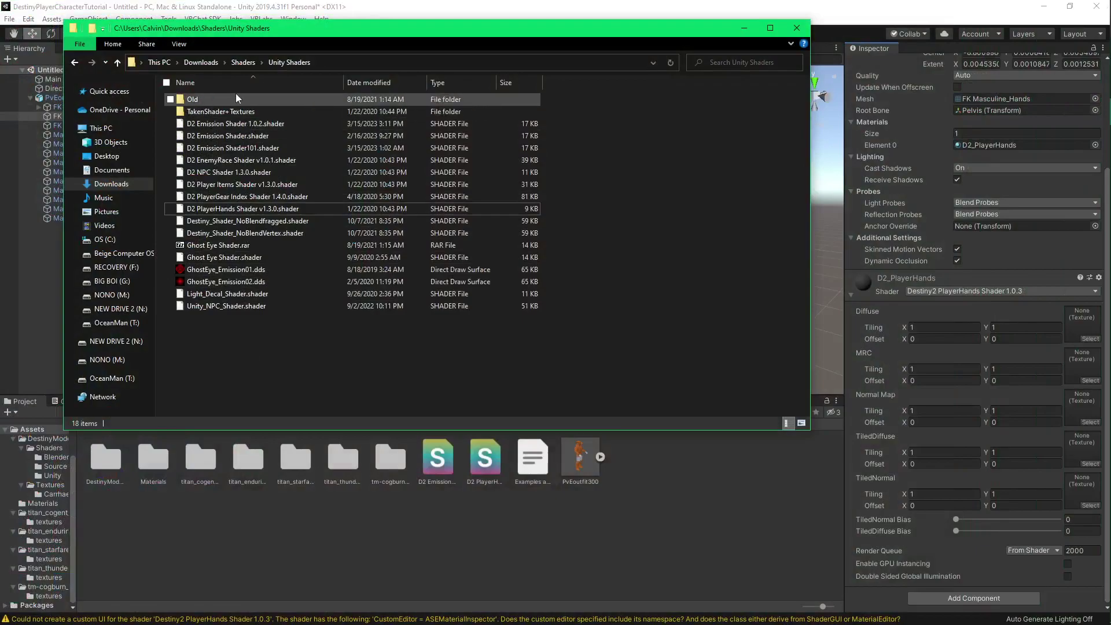
{"action": "left_click", "coordinate": [244, 64]}
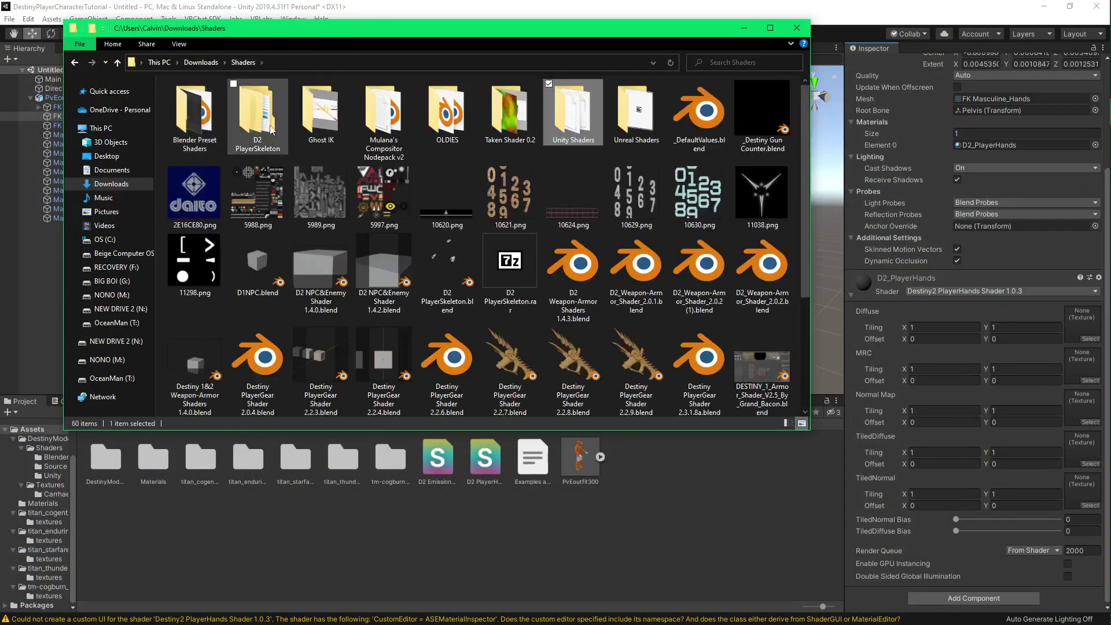
{"action": "left_click", "coordinate": [268, 127]}
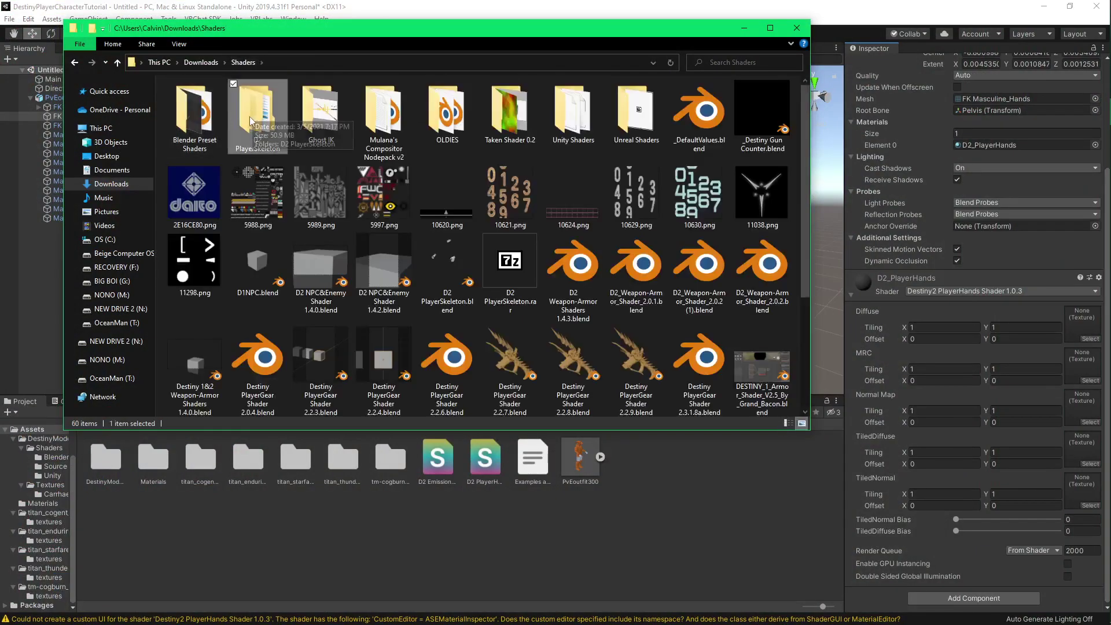
{"action": "double_click", "coordinate": [253, 116]}
{"action": "left_click", "coordinate": [214, 100]}
{"action": "double_click", "coordinate": [214, 100]}
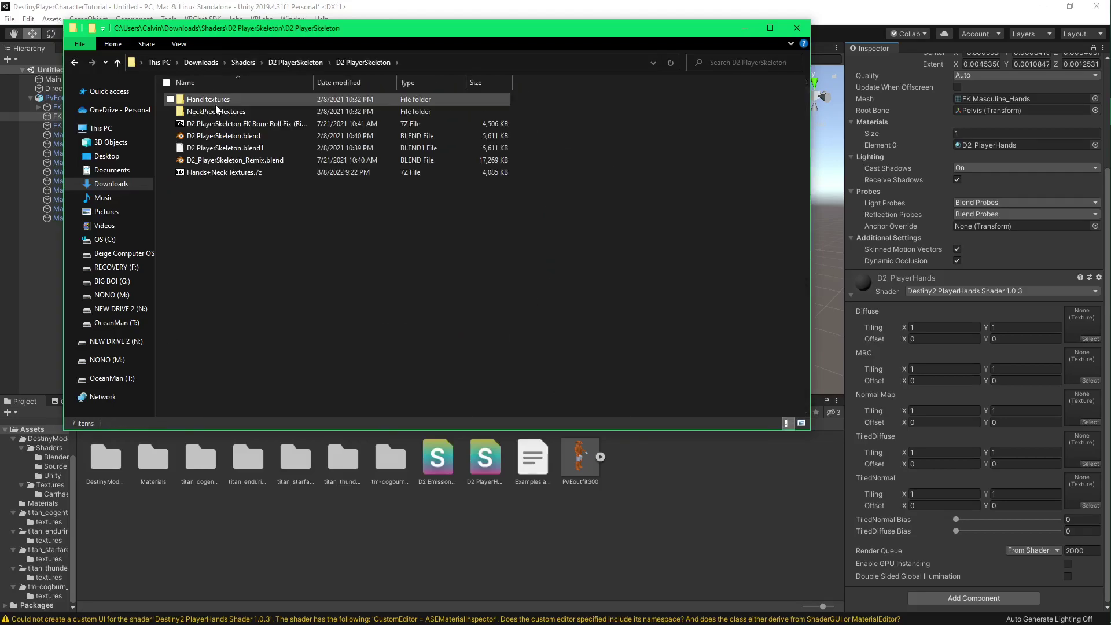
{"action": "double_click", "coordinate": [223, 104]}
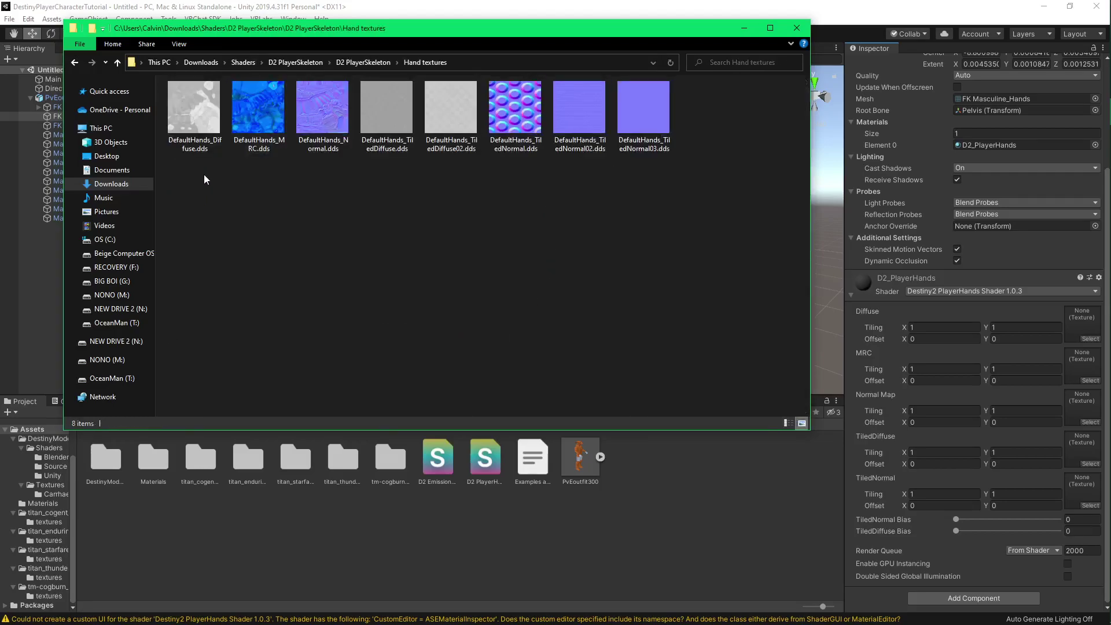
{"action": "left_click_drag", "start_coordinate": [189, 168], "coordinate": [719, 537]}
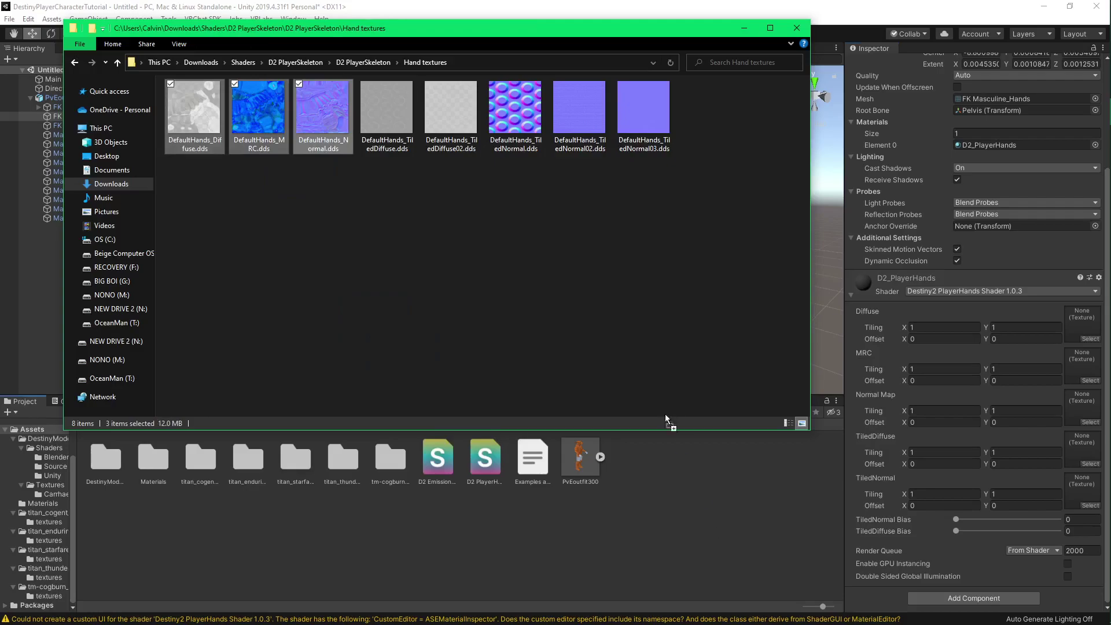
- Import the three neck piece textures from the NeckPiece Textures folder into Assets and return to Unity
{"action": "left_click", "coordinate": [370, 63]}
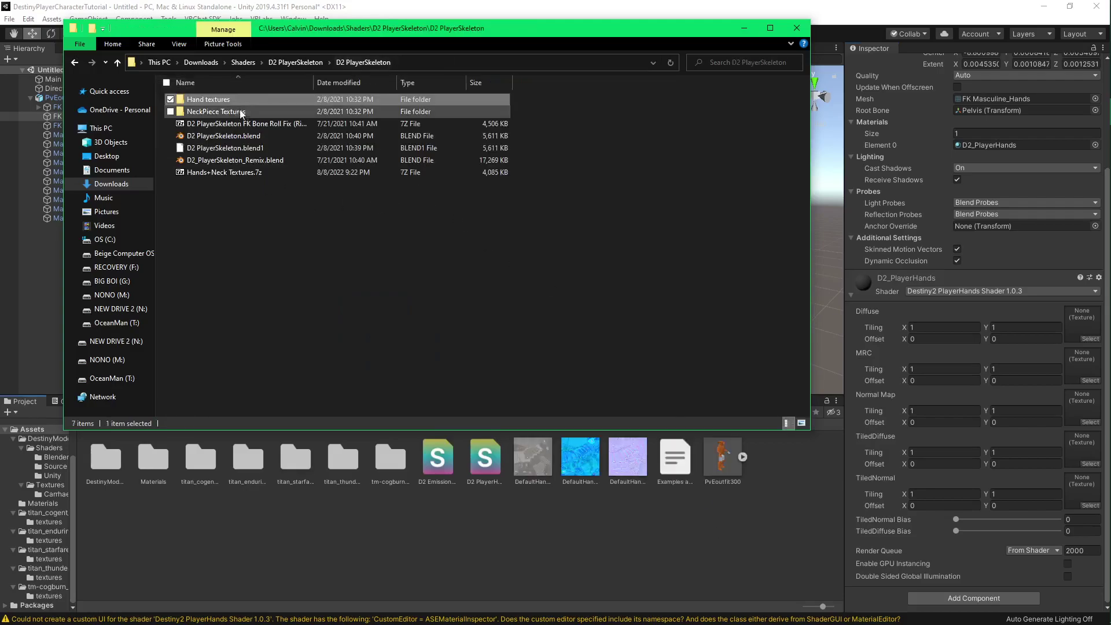
{"action": "double_click", "coordinate": [234, 113]}
{"action": "left_click_drag", "start_coordinate": [210, 192], "coordinate": [670, 497]}
{"action": "left_click", "coordinate": [491, 7]}
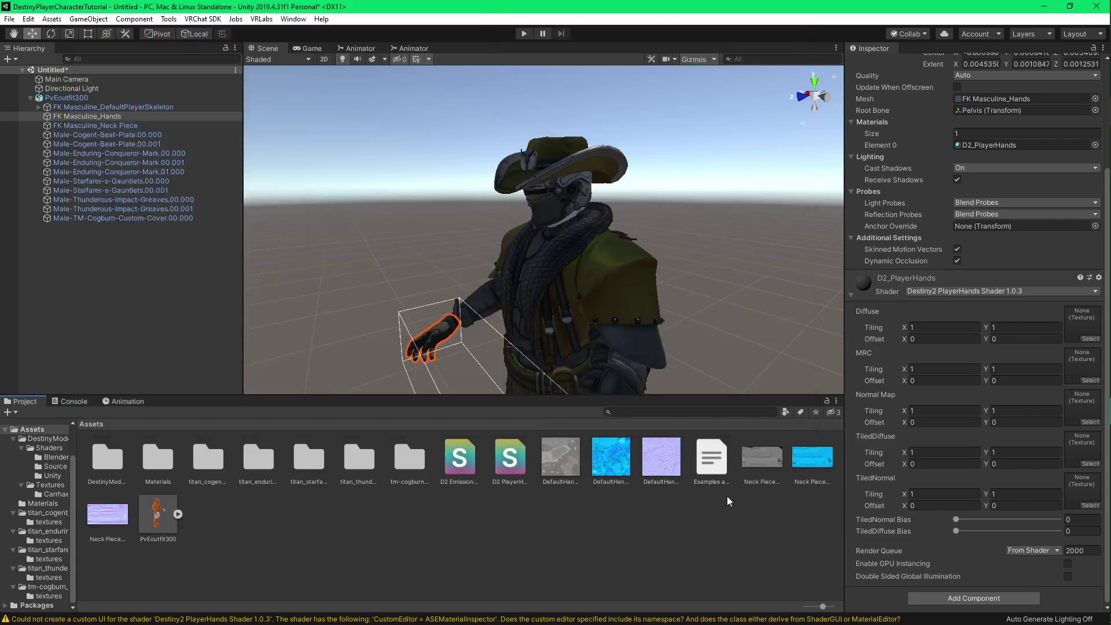
- Assign the DefaultHands Diffuse, MRC and Normal textures to the matching Diffuse, MRC and Normal Map slots of the D2_PlayerHands material
{"action": "left_click_drag", "start_coordinate": [566, 455], "coordinate": [1080, 338]}
{"action": "left_click_drag", "start_coordinate": [600, 457], "coordinate": [1083, 365]}
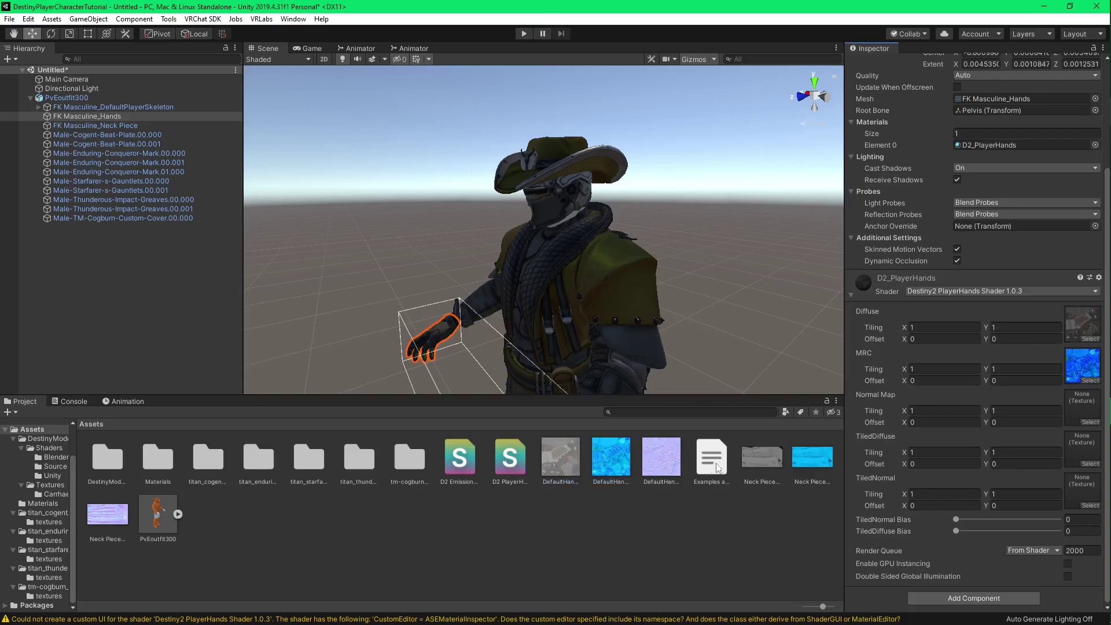
{"action": "left_click_drag", "start_coordinate": [662, 460], "coordinate": [1083, 412]}
- Disable sRGB (Color Texture) for the DefaultHands MRC and Normal textures and apply the import settings
{"action": "left_click", "coordinate": [617, 458]}
{"action": "left_click", "coordinate": [651, 462], "text": "ctrl"}
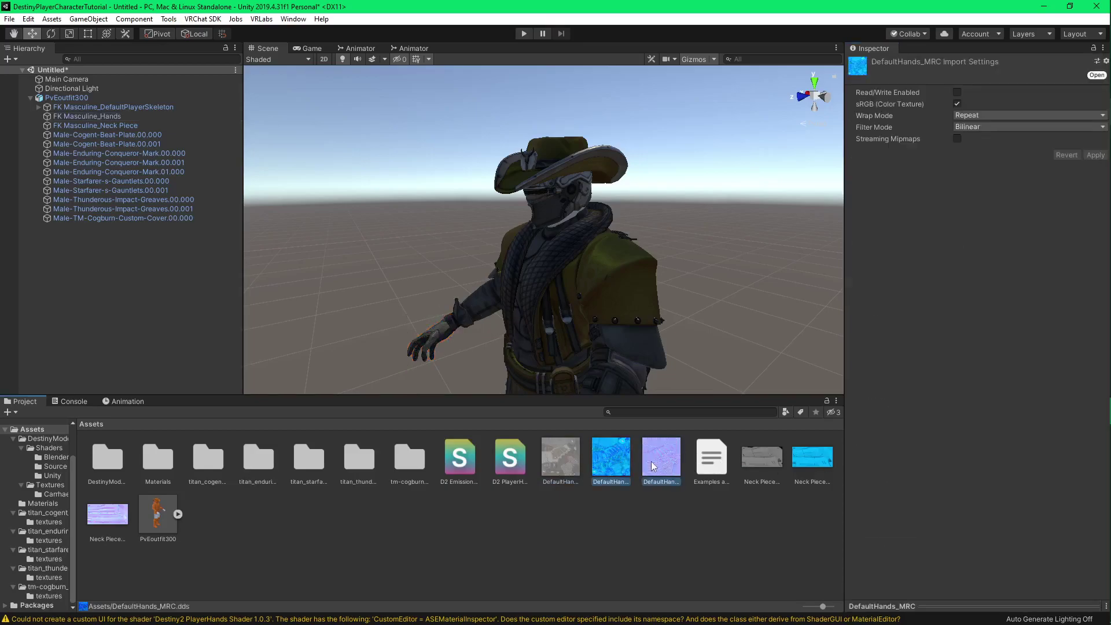
{"action": "left_click", "coordinate": [958, 104]}
{"action": "left_click", "coordinate": [957, 103]}
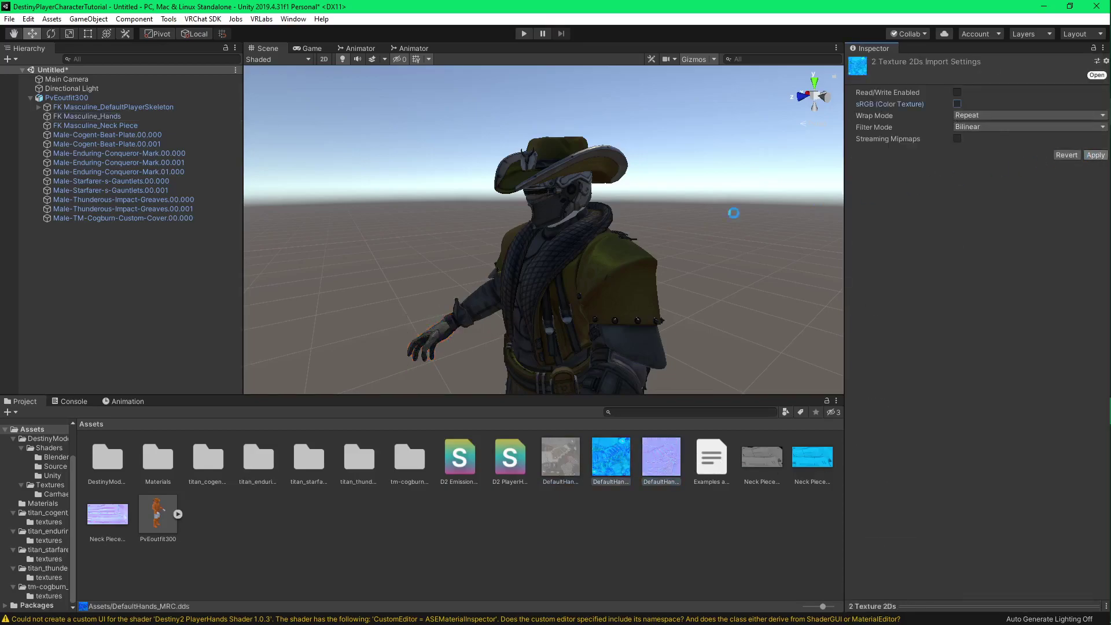
- Switch the D2_PlayerNeckPiece material on FK Masculine_Neck Piece to Destiny2 PlayerHands Shader 1.0.3
{"action": "left_click_drag", "start_coordinate": [643, 246], "coordinate": [332, 243], "text": "alt"}
{"action": "right_click_drag", "start_coordinate": [332, 243], "coordinate": [338, 197], "text": "alt"}
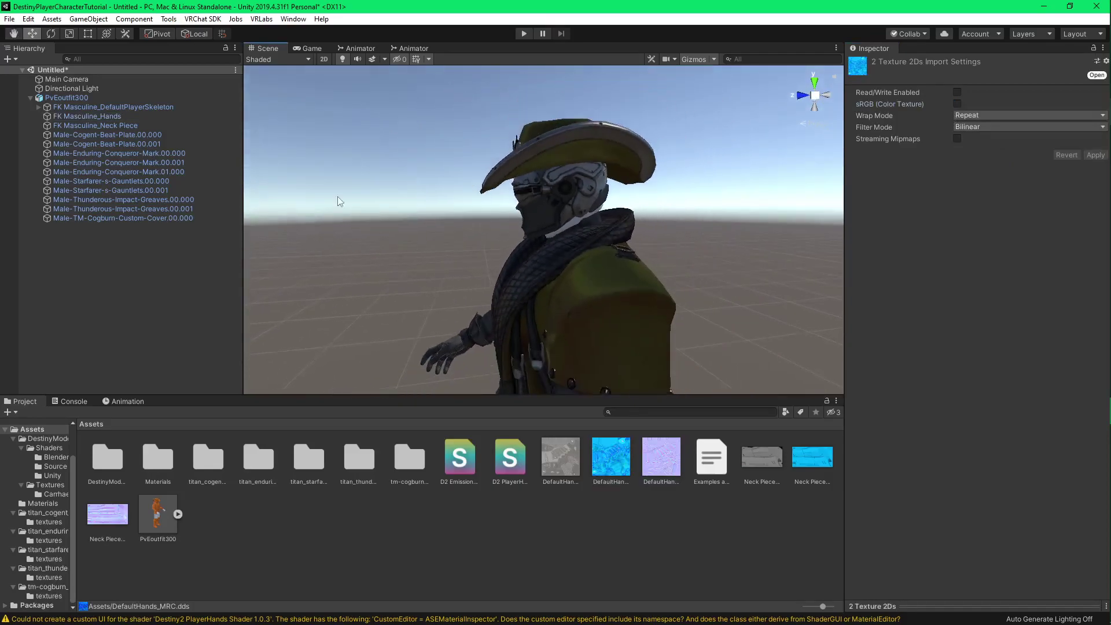
{"action": "left_click", "coordinate": [106, 126]}
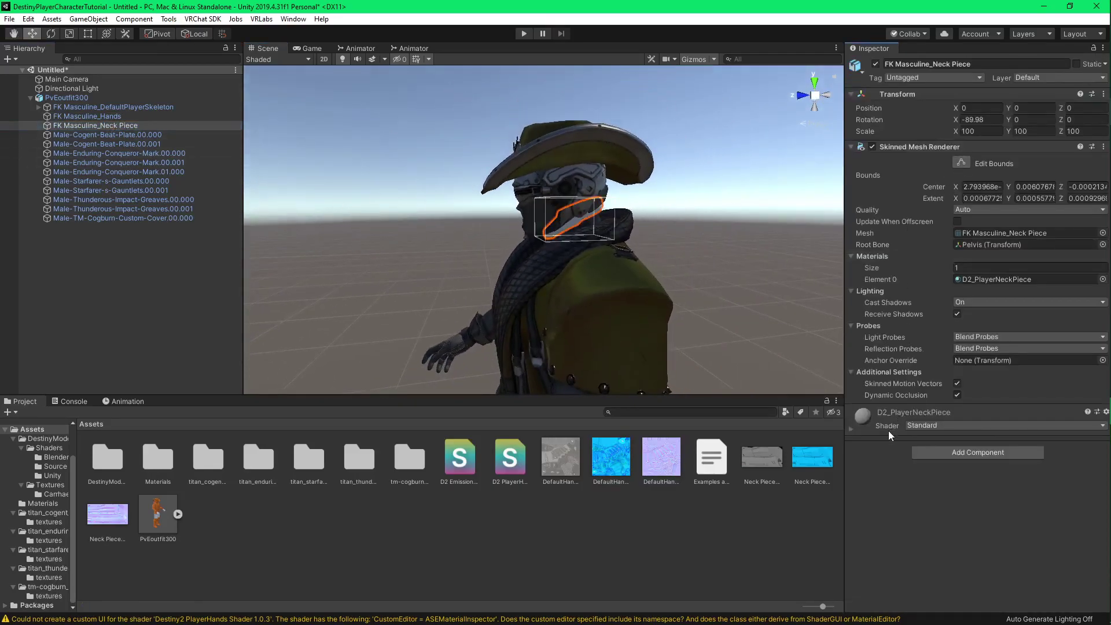
{"action": "left_click", "coordinate": [920, 425]}
{"action": "scroll", "coordinate": [954, 593], "scroll_direction": "down", "scroll_amount": 1}
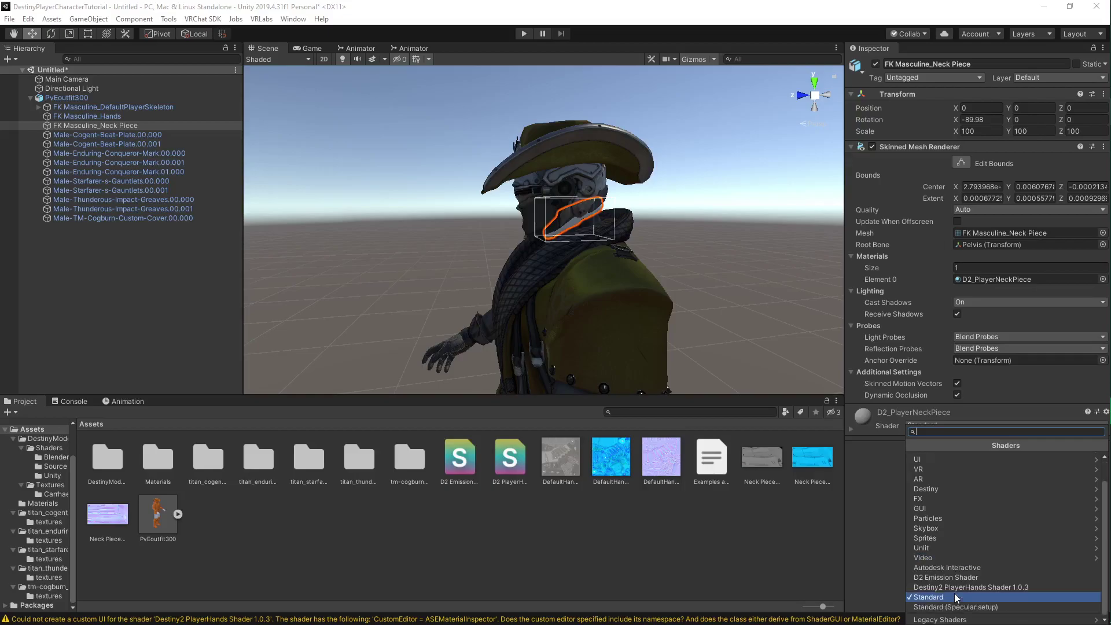
{"action": "left_click", "coordinate": [958, 588]}
{"action": "scroll", "coordinate": [894, 419], "scroll_direction": "down", "scroll_amount": 3}
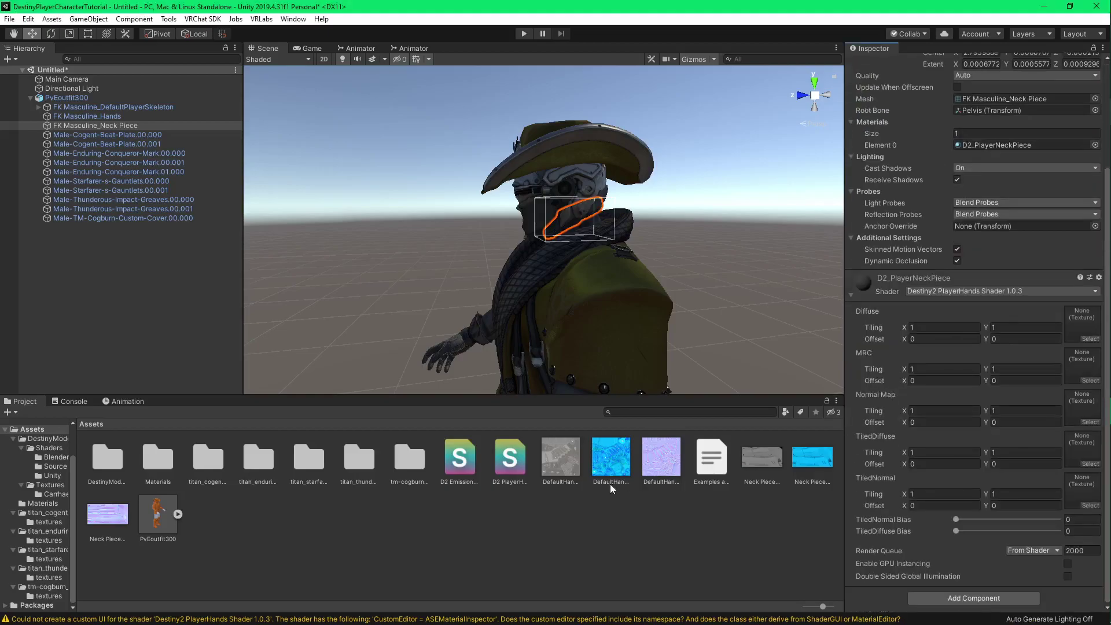
- Assign the three Neck Piece textures to the Diffuse, MRC and Normal Map slots of the D2_PlayerNeckPiece material
{"action": "left_click_drag", "start_coordinate": [770, 459], "coordinate": [1082, 327]}
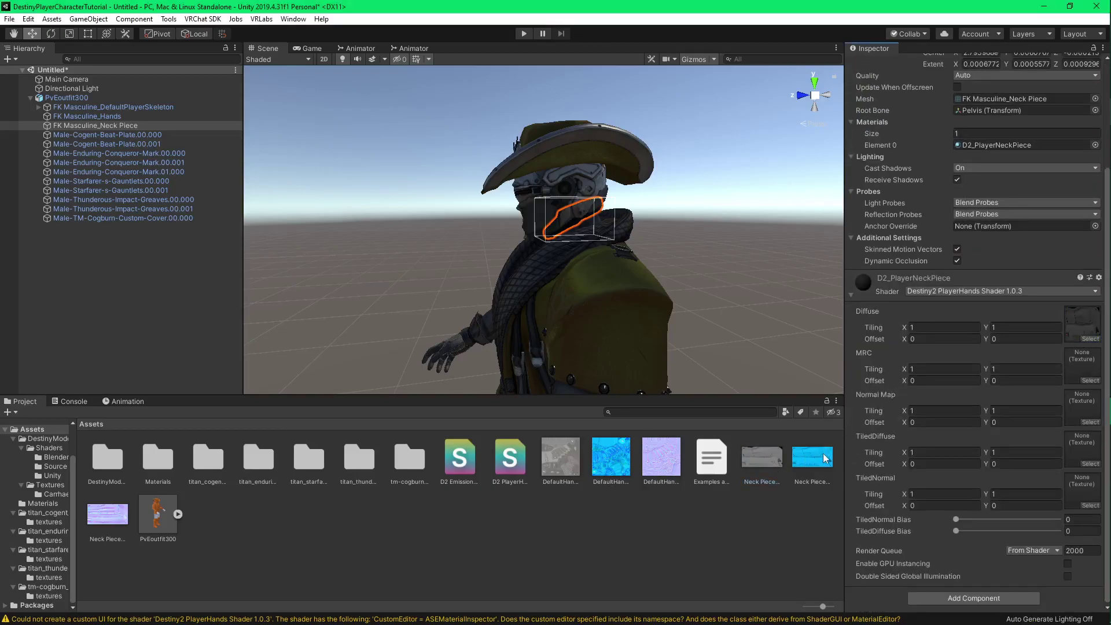
{"action": "left_click_drag", "start_coordinate": [817, 458], "coordinate": [1083, 365]}
{"action": "left_click_drag", "start_coordinate": [117, 517], "coordinate": [1077, 410]}
- Disable sRGB (Color Texture) for the Neck Piece MRC and normal textures and apply the import settings
{"action": "left_click", "coordinate": [807, 460]}
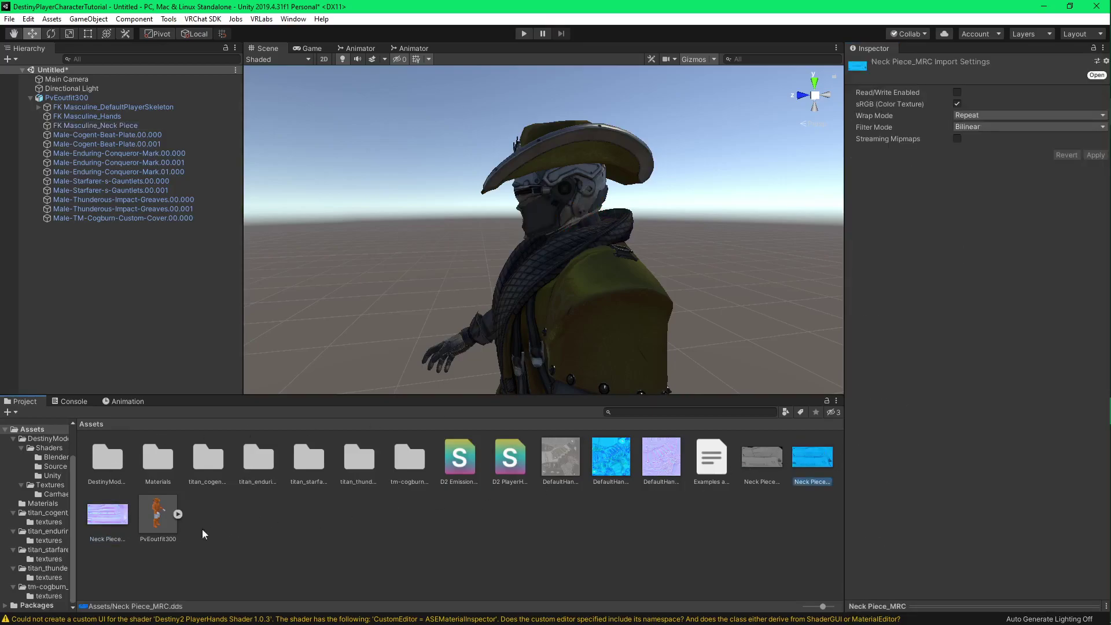
{"action": "left_click", "coordinate": [108, 515], "text": "ctrl"}
{"action": "left_click", "coordinate": [957, 104]}
{"action": "left_click", "coordinate": [1096, 155]}
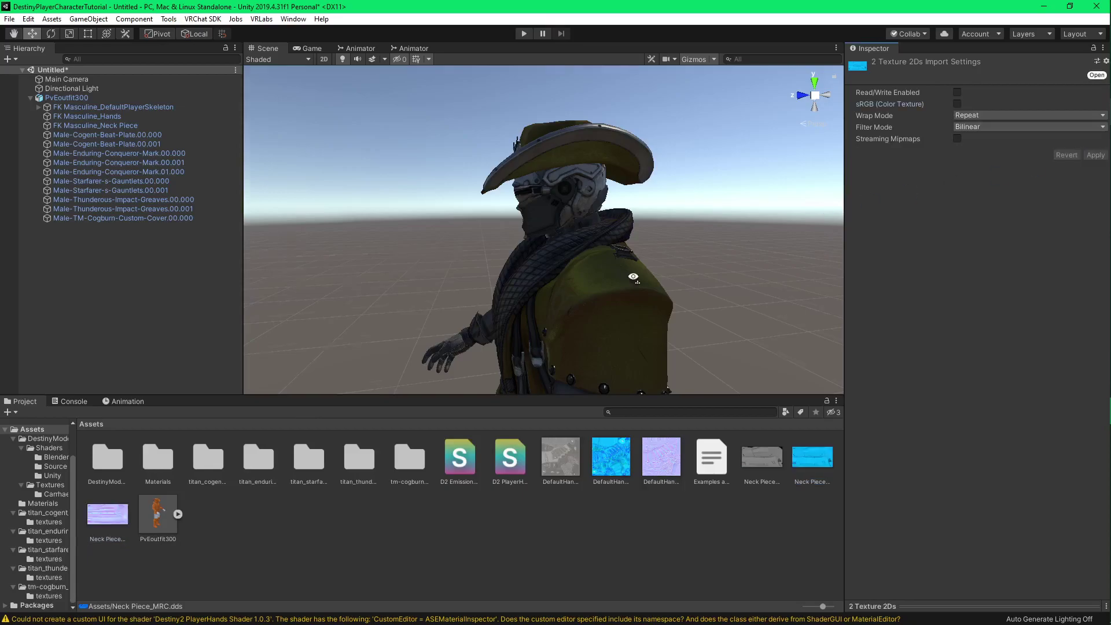
- Switch the Leg_Glow material on Male-Thunderous-Impact-Greaves.00.001 to the D2 Emission Shader
{"action": "left_click_drag", "start_coordinate": [666, 284], "coordinate": [705, 285], "text": "alt"}
{"action": "key", "text": "q"}
{"action": "right_click_drag", "start_coordinate": [705, 285], "coordinate": [724, 279]}
{"action": "key", "text": "e"}
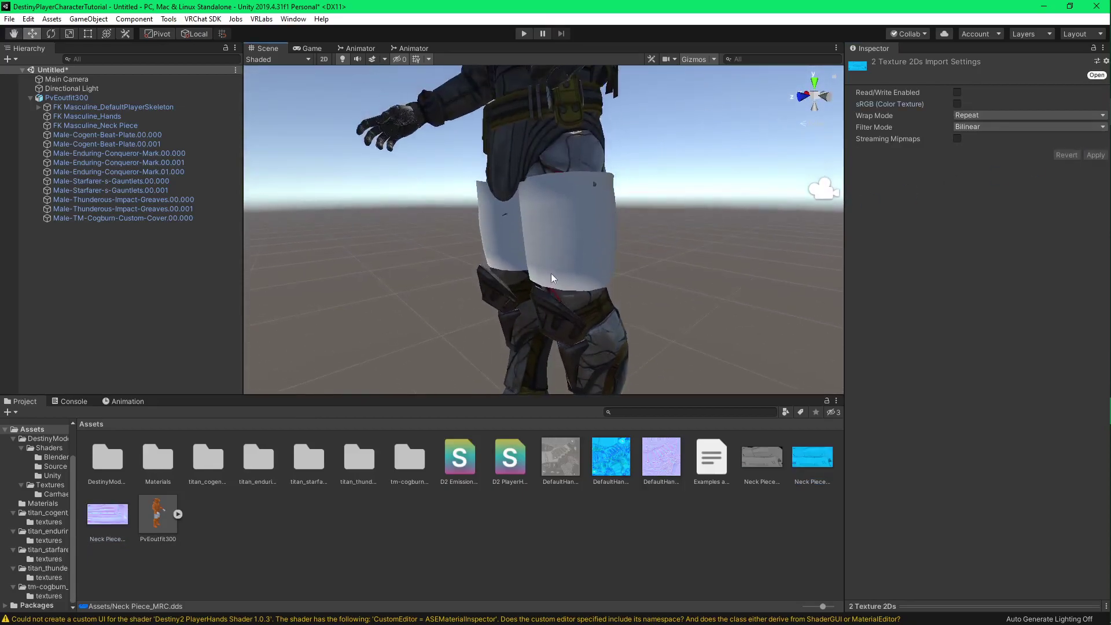
{"action": "left_click", "coordinate": [127, 209]}
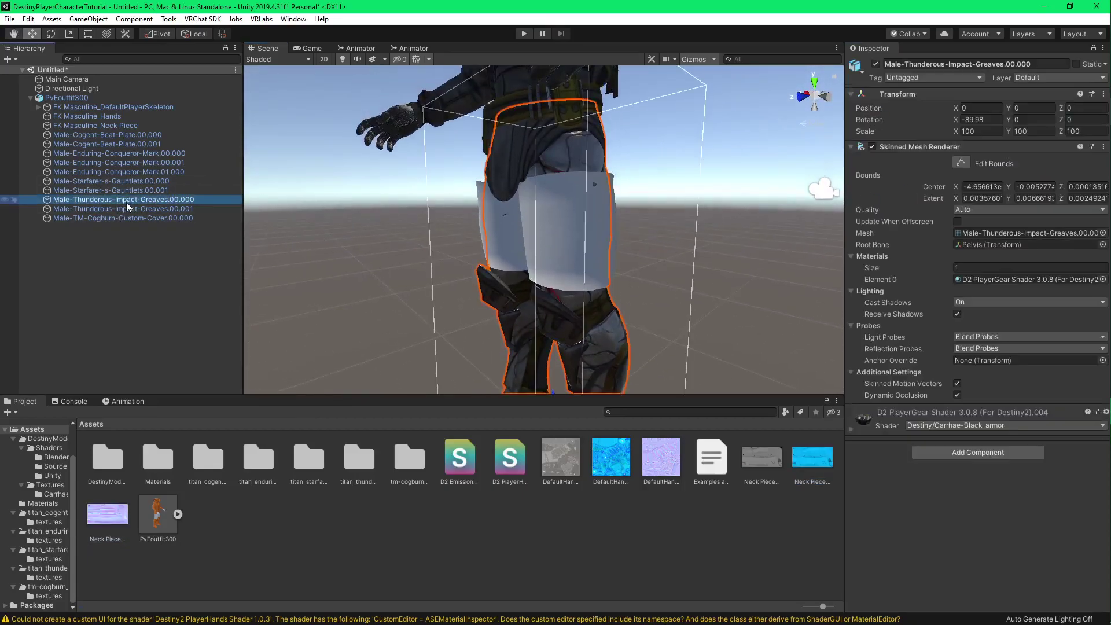
{"action": "left_click", "coordinate": [936, 426]}
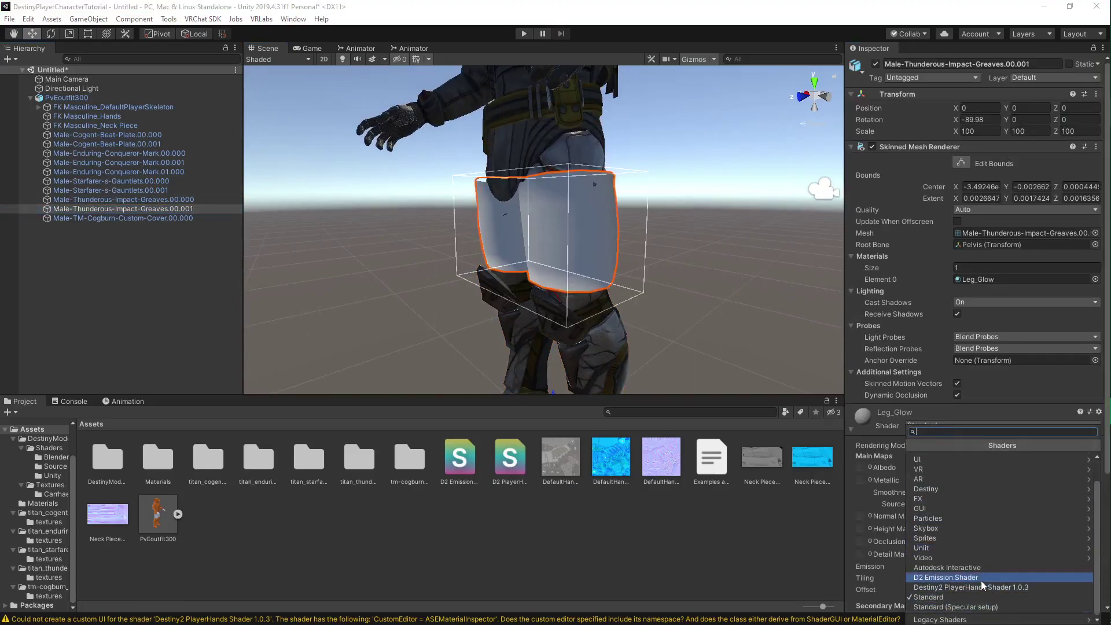
{"action": "left_click", "coordinate": [982, 578]}
{"action": "scroll", "coordinate": [890, 411], "scroll_direction": "down", "scroll_amount": 3}
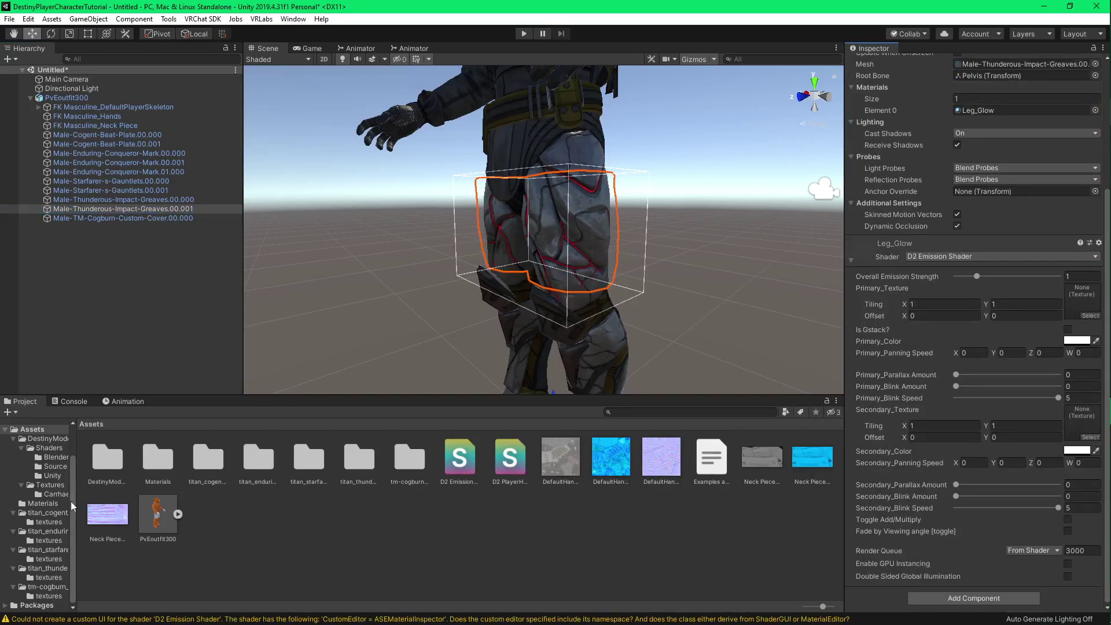
- Assign the sparse vein-line texture from the titan_thunderous_impact_greaves_m textures folder as Leg_Glow's Primary_Texture
{"action": "left_click", "coordinate": [48, 578]}
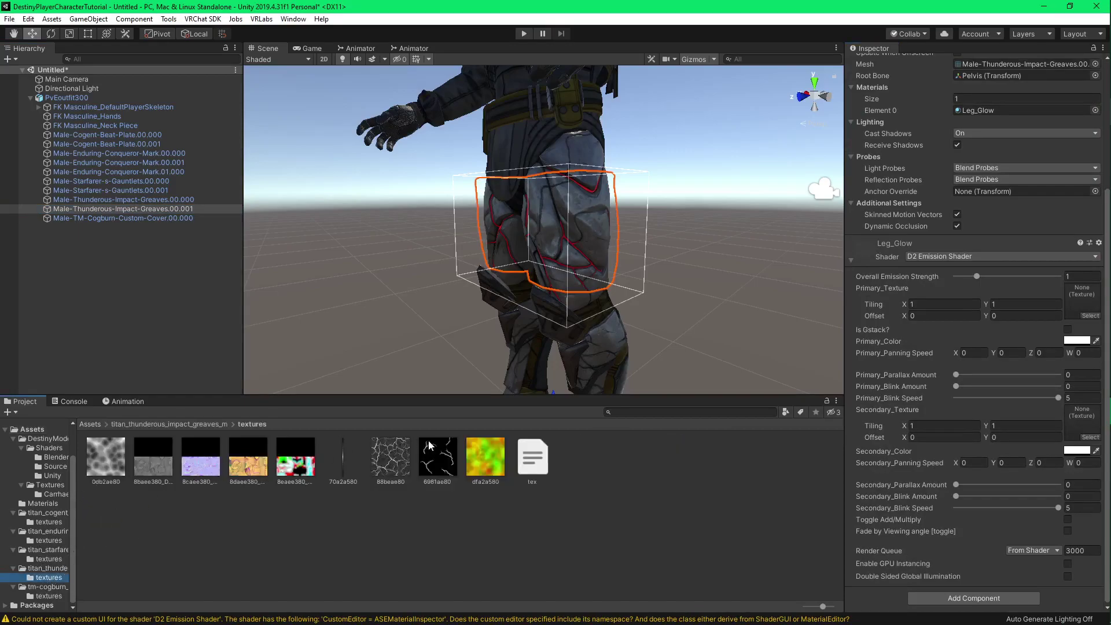
{"action": "left_click_drag", "start_coordinate": [430, 445], "coordinate": [1082, 300]}
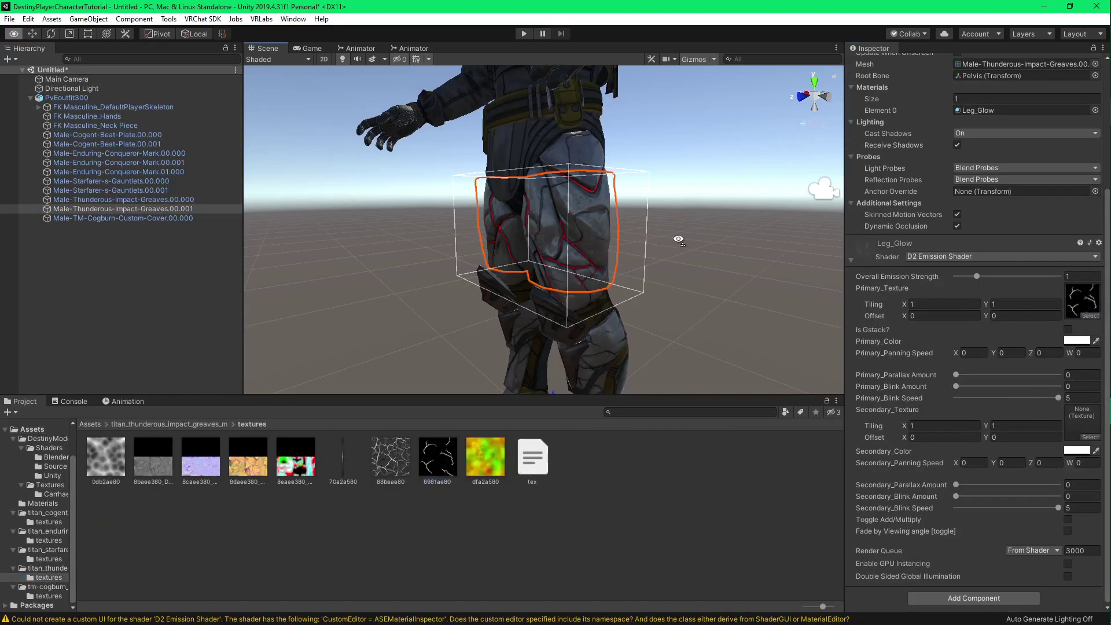
{"action": "right_click_drag", "start_coordinate": [679, 239], "coordinate": [722, 224]}
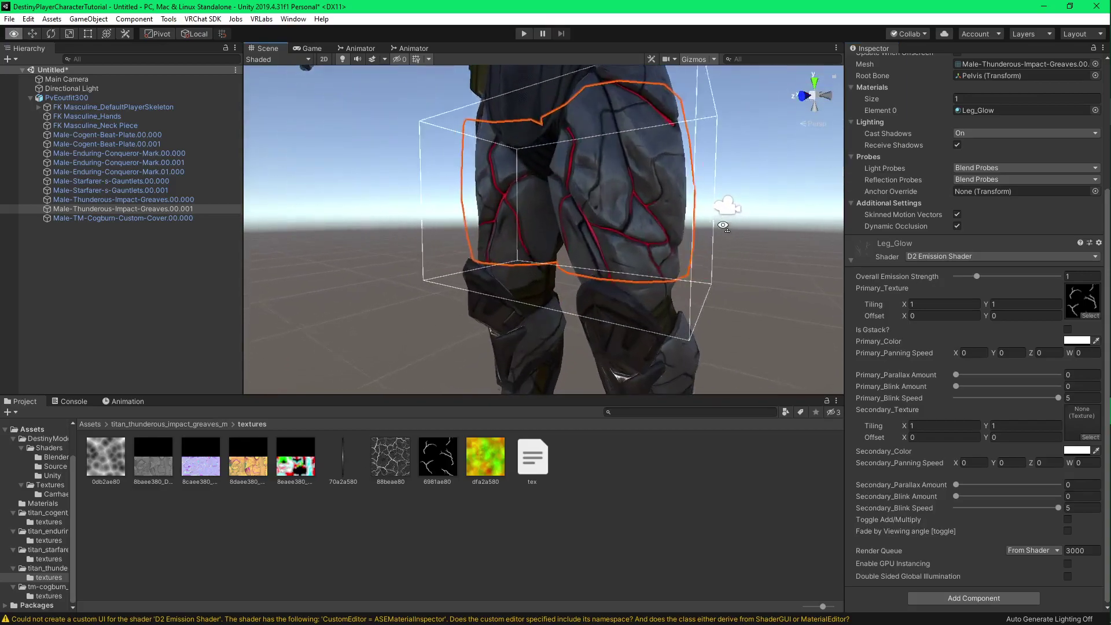
{"action": "scroll", "coordinate": [724, 226], "scroll_direction": "up", "scroll_amount": 2}
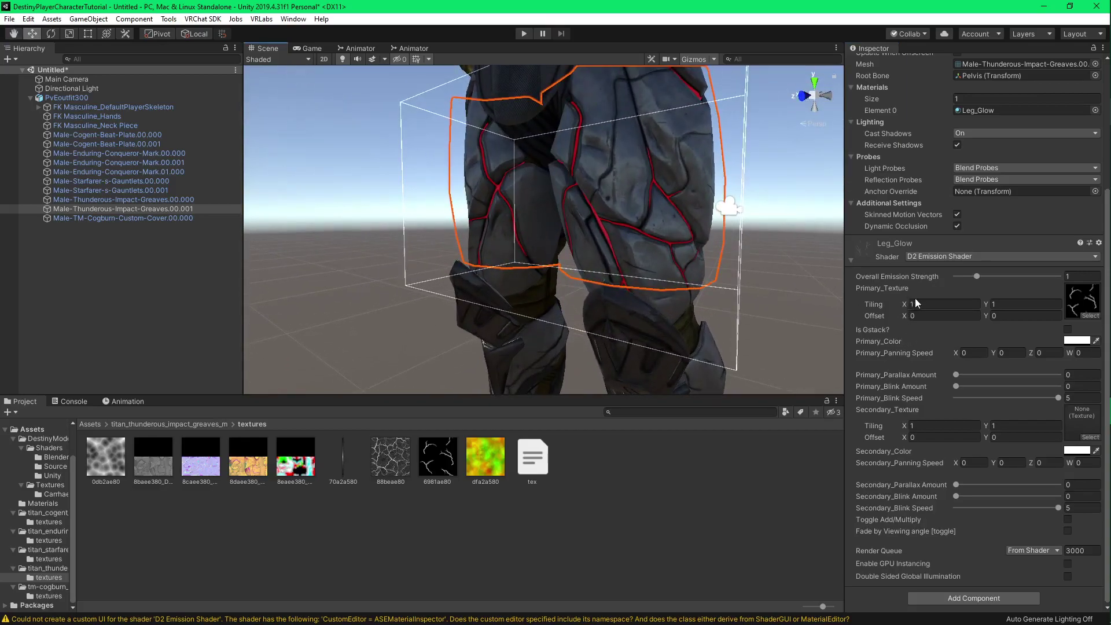
- Set the Primary_Texture tiling to 2 on both axes and the Overall Emission Strength to 4.29
{"action": "type", "text": "2"}
{"action": "left_click", "coordinate": [1013, 305]}
{"action": "type", "text": "2"}
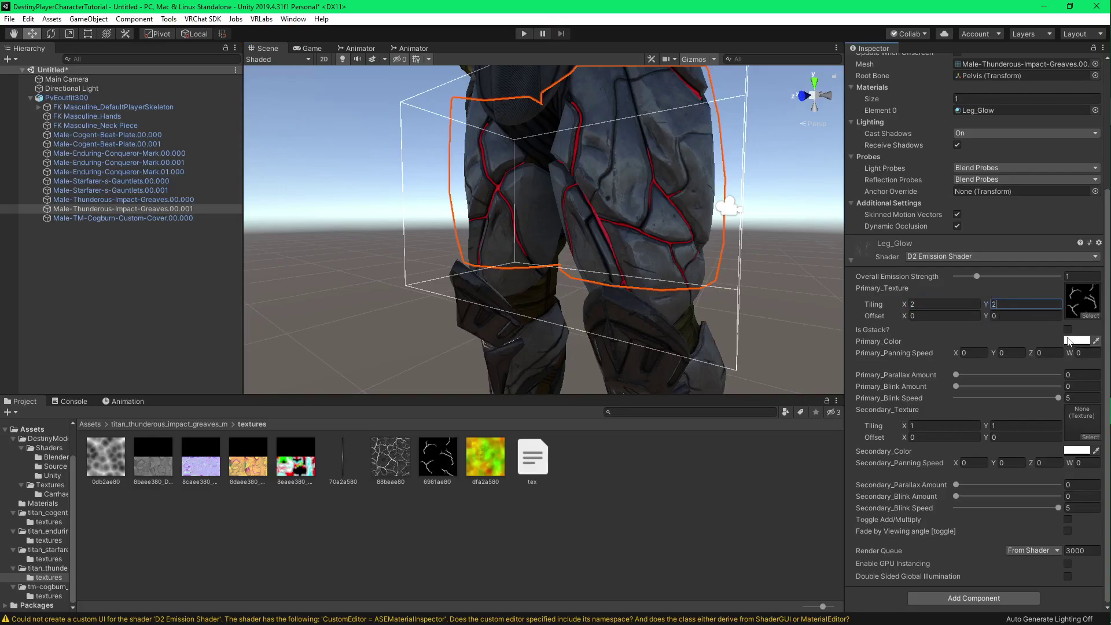
{"action": "left_click_drag", "start_coordinate": [975, 276], "coordinate": [1026, 273]}
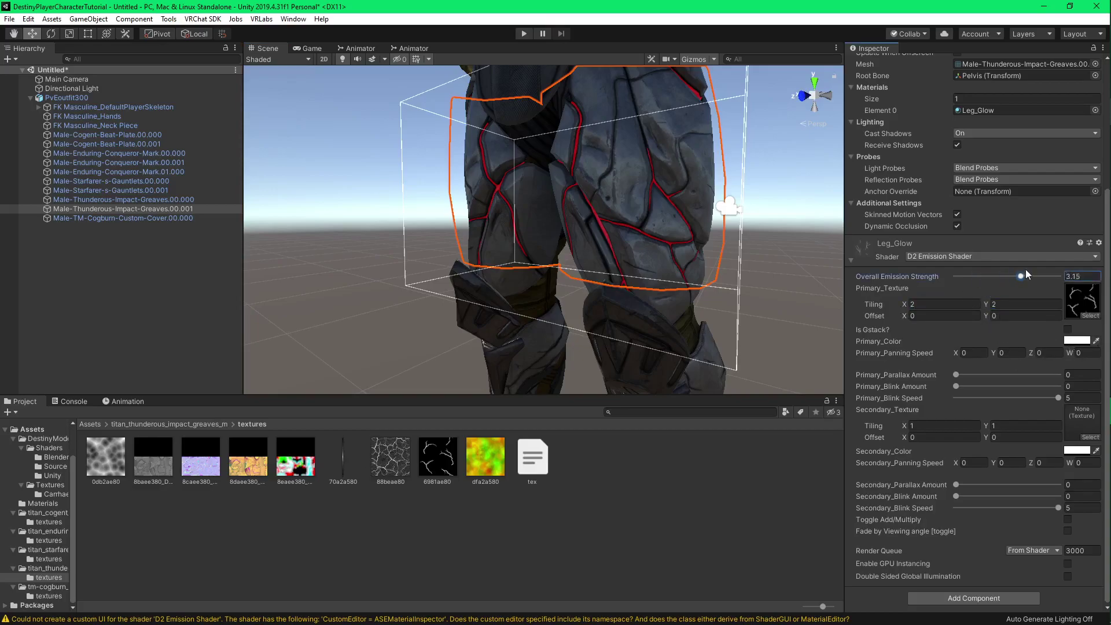
- Set Leg_Glow's Primary_Color to red and the Primary_Texture tiling to 5 on both axes
{"action": "left_click", "coordinate": [1077, 340]}
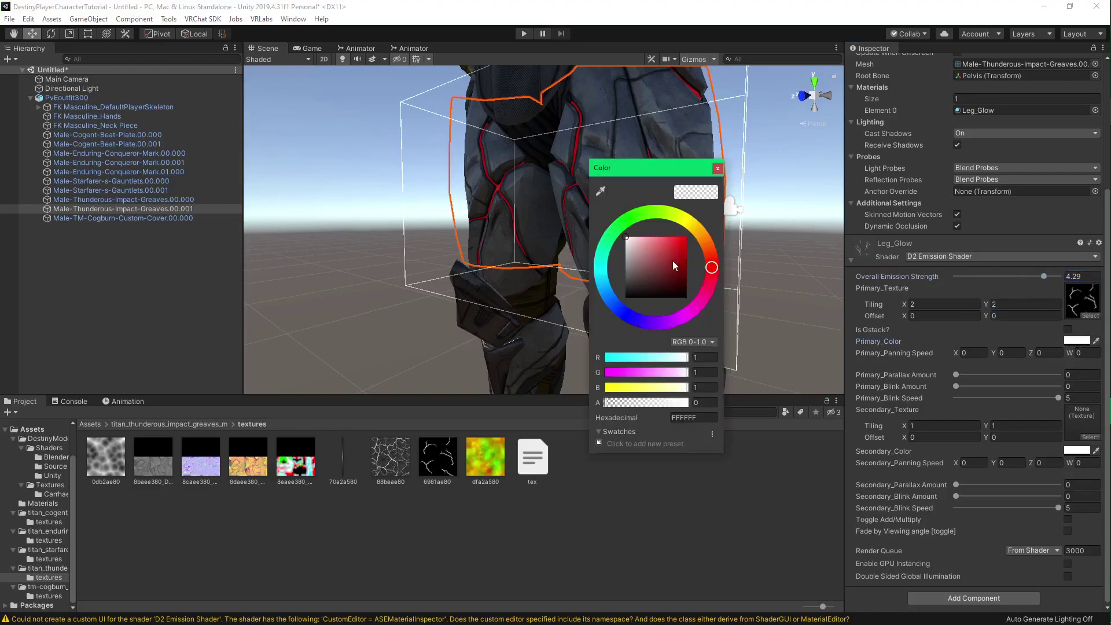
{"action": "left_click_drag", "start_coordinate": [673, 262], "coordinate": [707, 230]}
{"action": "right_click_drag", "start_coordinate": [472, 227], "coordinate": [543, 250]}
{"action": "key", "text": "w"}
{"action": "key", "text": "s"}
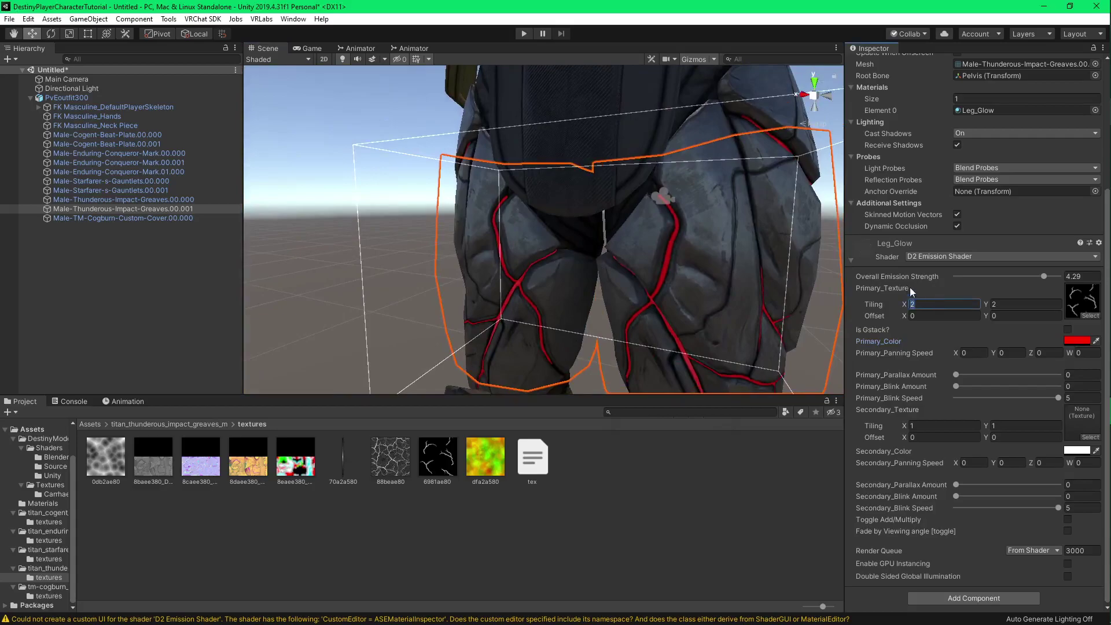
{"action": "type", "text": "5"}
{"action": "key", "text": "Tab"}
{"action": "type", "text": "5"}
- Set the X value of Primary_Panning Speed to 0.21 and preview the animated glow on the legs in the scene
{"action": "left_click", "coordinate": [966, 353]}
{"action": "type", "text": "0.07"}
{"action": "left_click_drag", "start_coordinate": [966, 350], "coordinate": [965, 350]}
{"action": "left_click", "coordinate": [384, 60]}
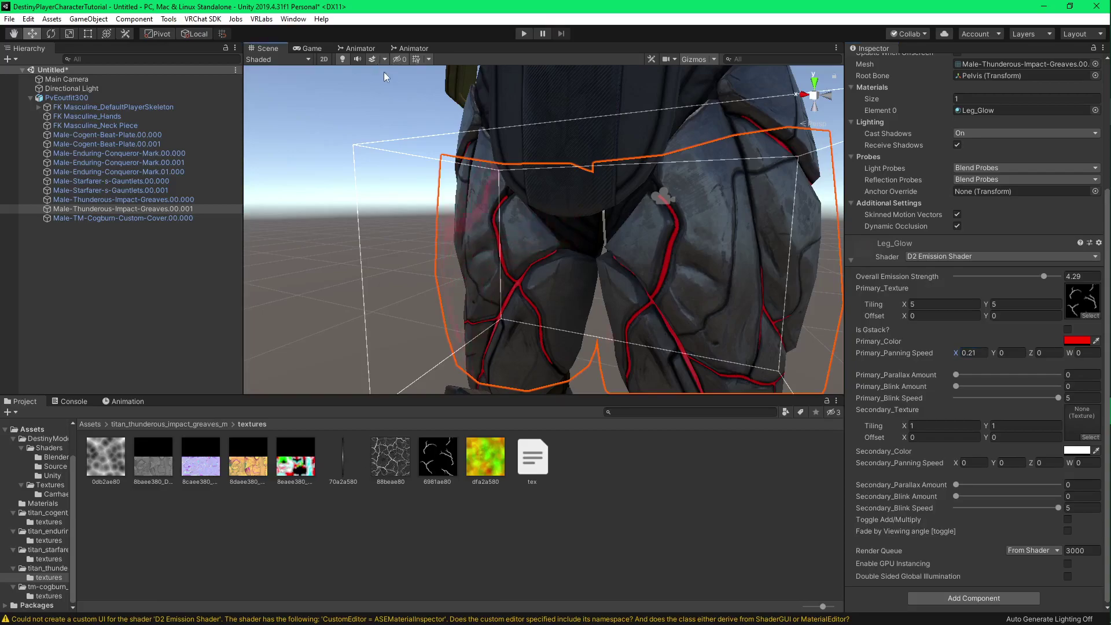
{"action": "left_click_drag", "start_coordinate": [716, 282], "coordinate": [636, 294], "text": "alt"}
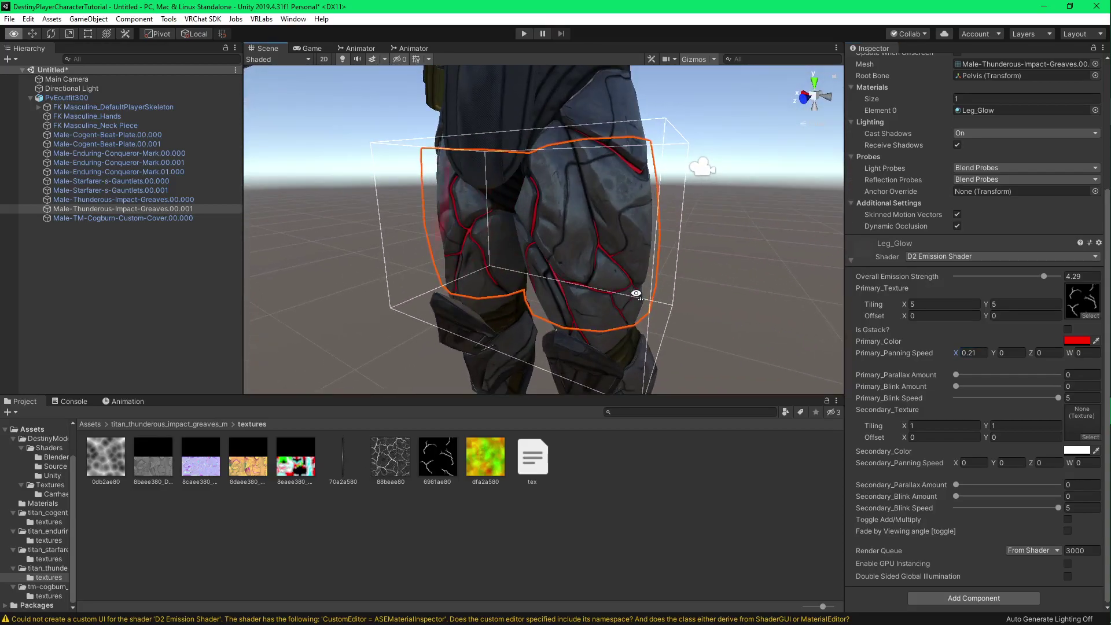
- Try Primary_Texture tiling values of 100, 0 and 1 on both axes, and set both back to 5
{"action": "left_click", "coordinate": [950, 302]}
{"action": "type", "text": "100"}
{"action": "key", "text": "Tab"}
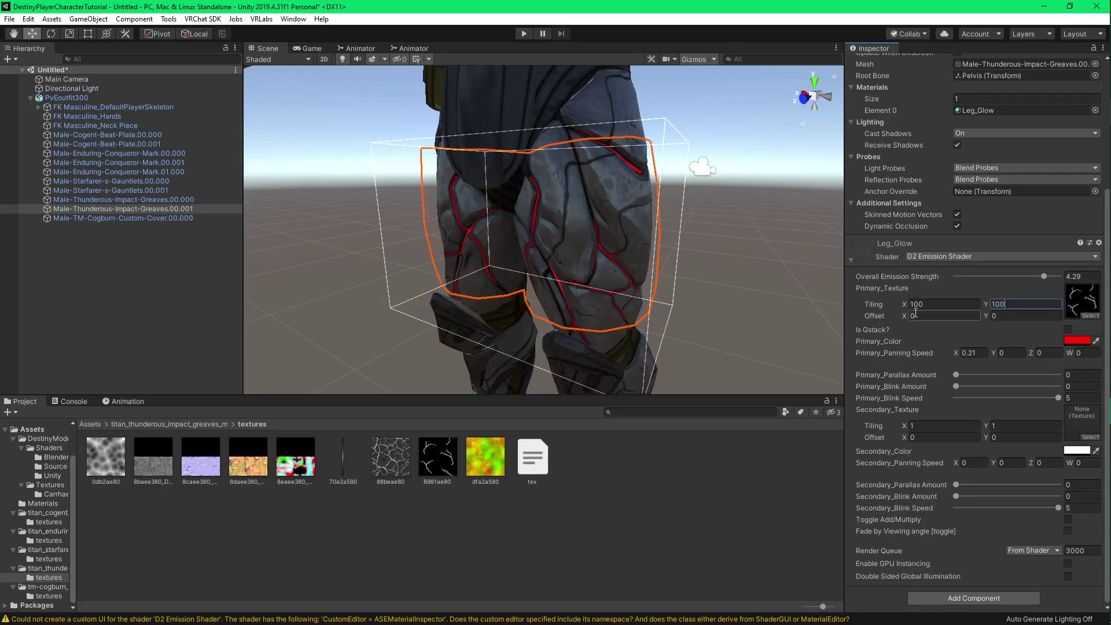
{"action": "left_click", "coordinate": [923, 306]}
{"action": "type", "text": "0"}
{"action": "key", "text": "Tab"}
{"action": "type", "text": "0"}
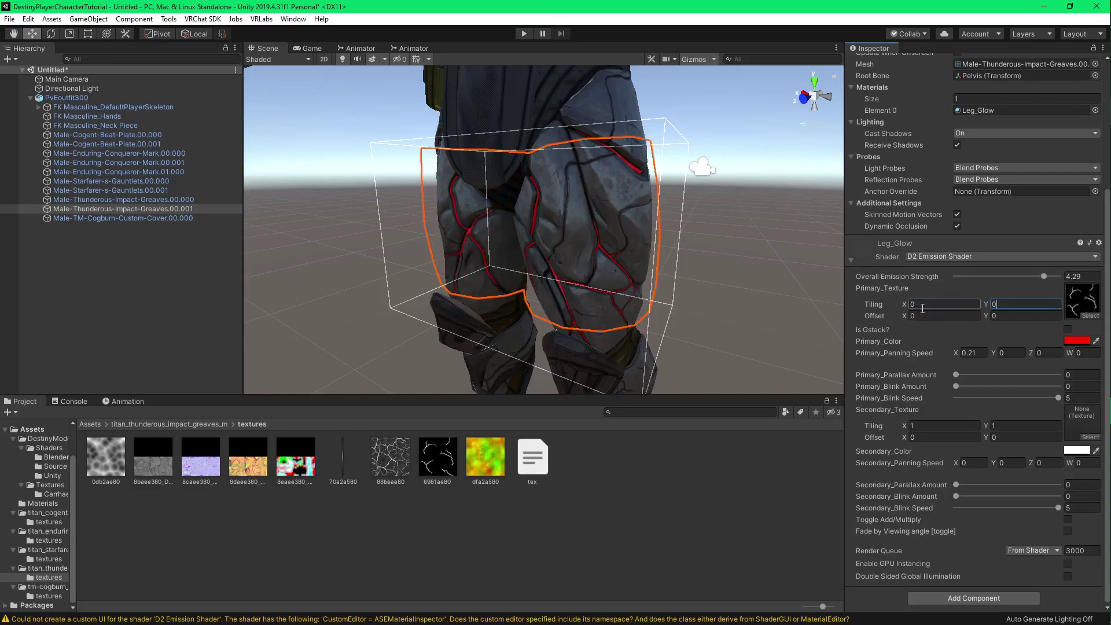
{"action": "left_click", "coordinate": [921, 307]}
{"action": "type", "text": "1"}
{"action": "key", "text": "Tab"}
{"action": "type", "text": "1"}
{"action": "left_click", "coordinate": [921, 307]}
{"action": "key", "text": "Tab"}
{"action": "type", "text": "5"}
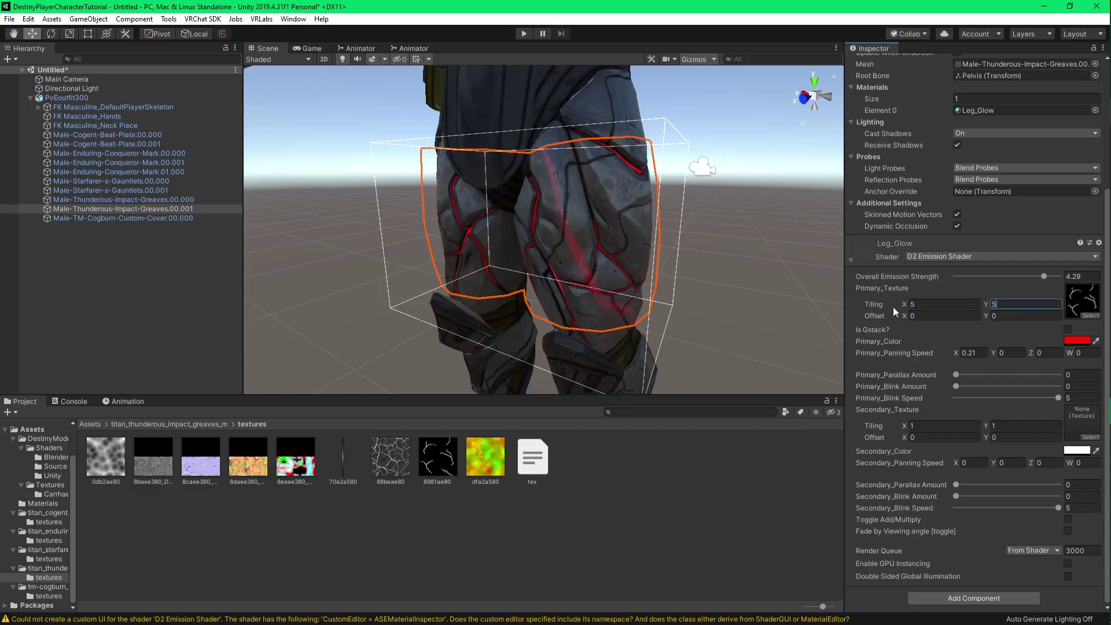
- Enable Is Gstack for the primary texture and lower the Overall Emission Strength to 2.14
{"action": "left_click", "coordinate": [1068, 335]}
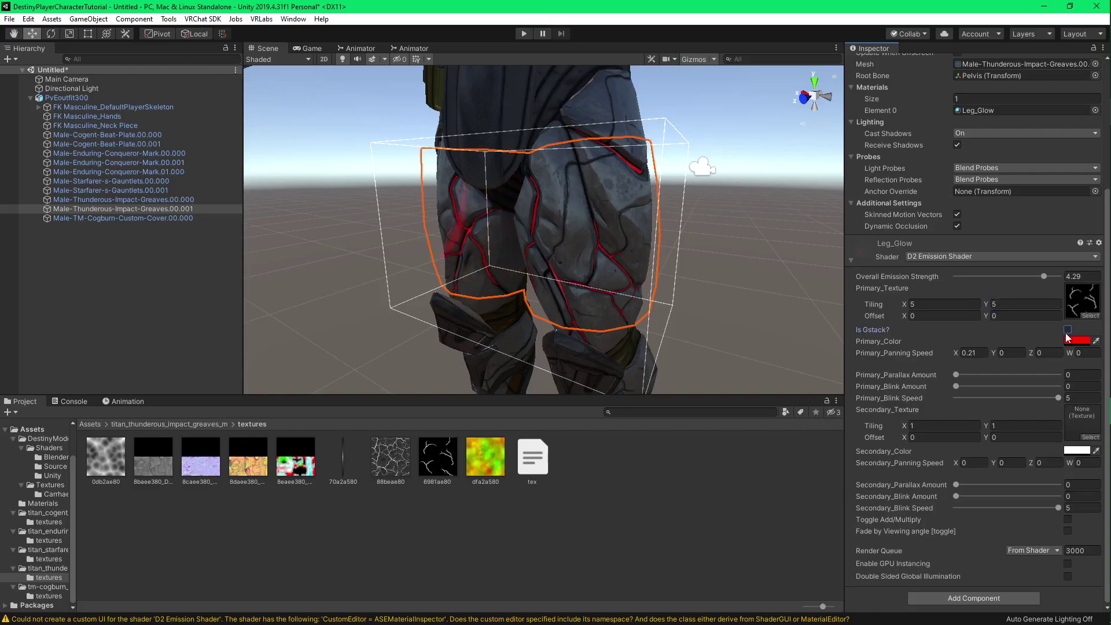
{"action": "scroll", "coordinate": [996, 336], "scroll_direction": "up", "scroll_amount": 3}
{"action": "scroll", "coordinate": [1036, 359], "scroll_direction": "down", "scroll_amount": 3}
{"action": "left_click_drag", "start_coordinate": [1045, 277], "coordinate": [1001, 278]}
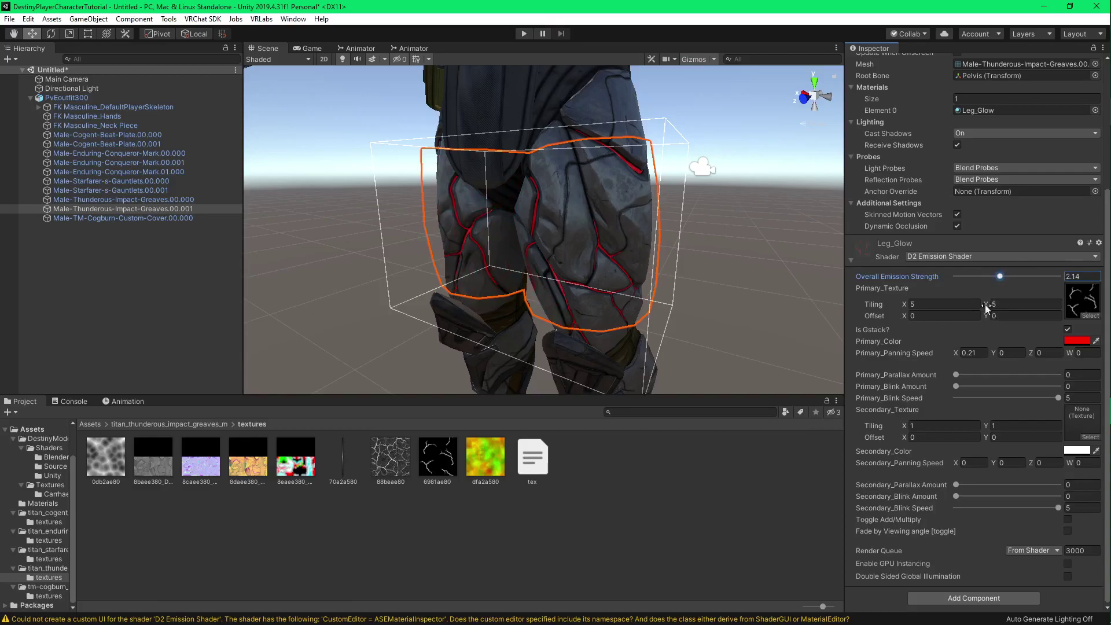
- Set the Primary_Texture tiling to 0.5 on both axes
{"action": "left_click", "coordinate": [970, 302]}
{"action": "type", "text": "0.5"}
{"action": "key", "text": "Tab"}
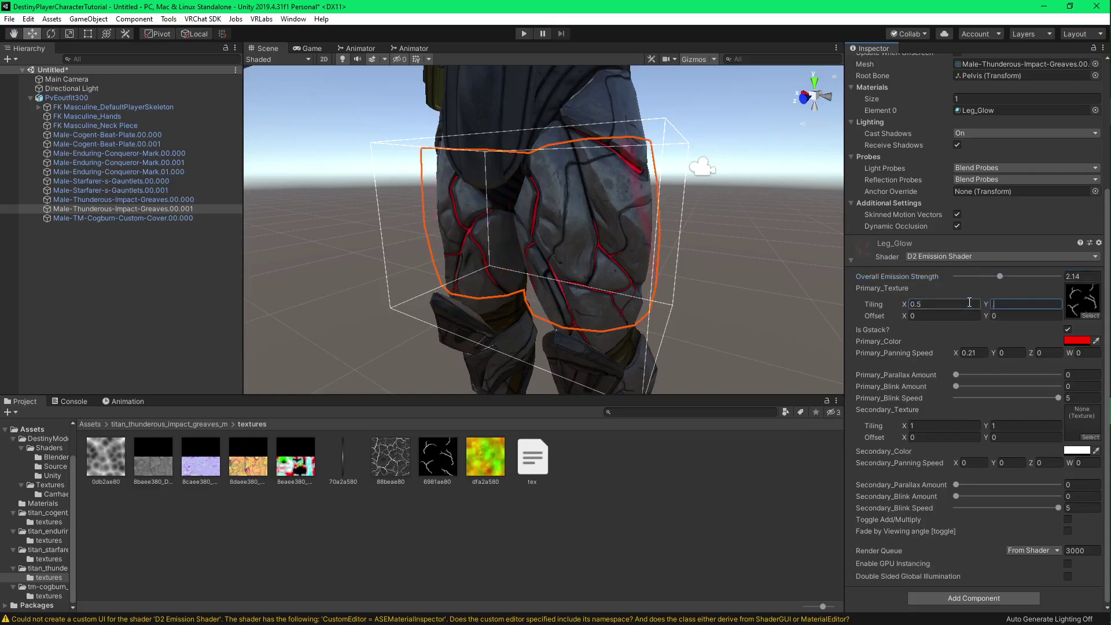
{"action": "type", "text": ".5"}
- Try Primary_Texture offsets of X 5 and Y 50, and reset both to 0
{"action": "left_click", "coordinate": [933, 318]}
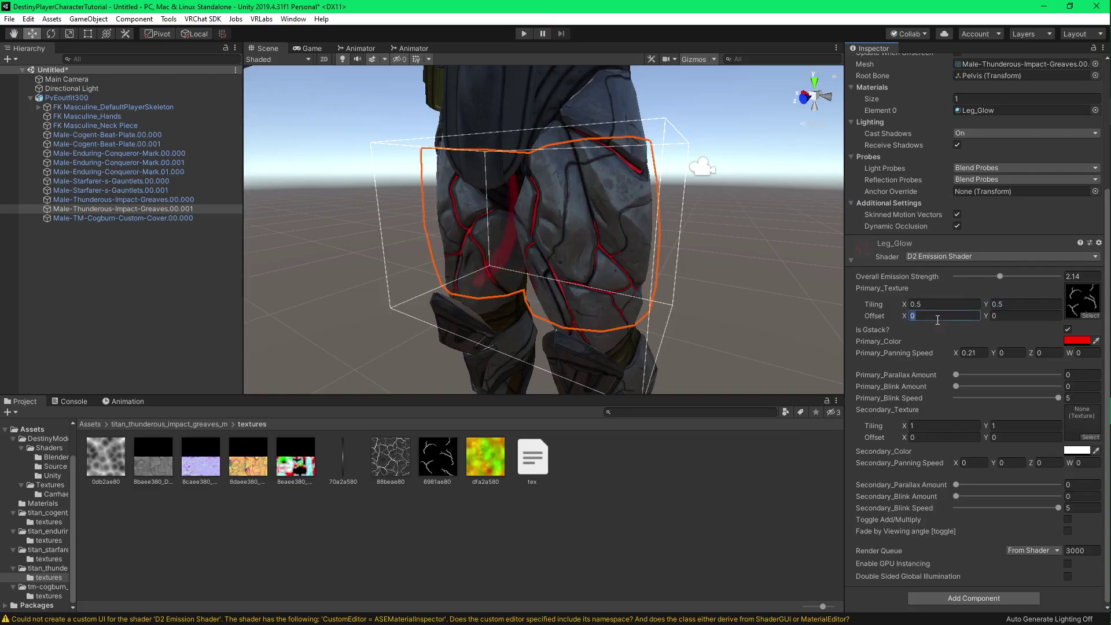
{"action": "type", "text": "5"}
{"action": "key", "text": "Tab"}
{"action": "type", "text": "5"}
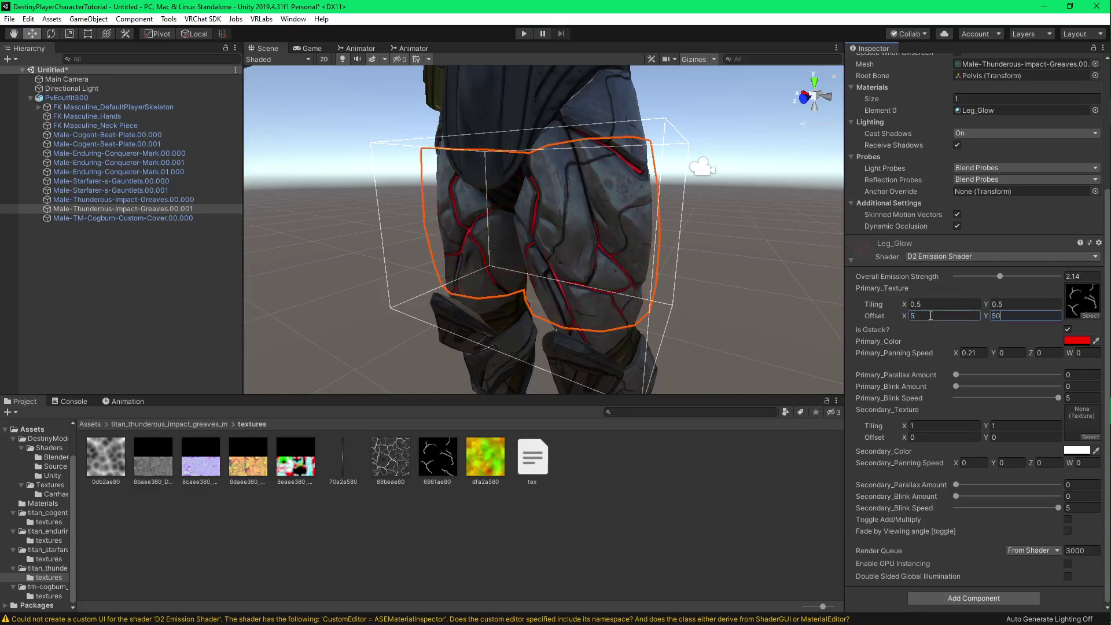
{"action": "type", "text": "0"}
{"action": "key", "text": "BackSpace"}
{"action": "key", "text": "BackSpace"}
{"action": "type", "text": "0"}
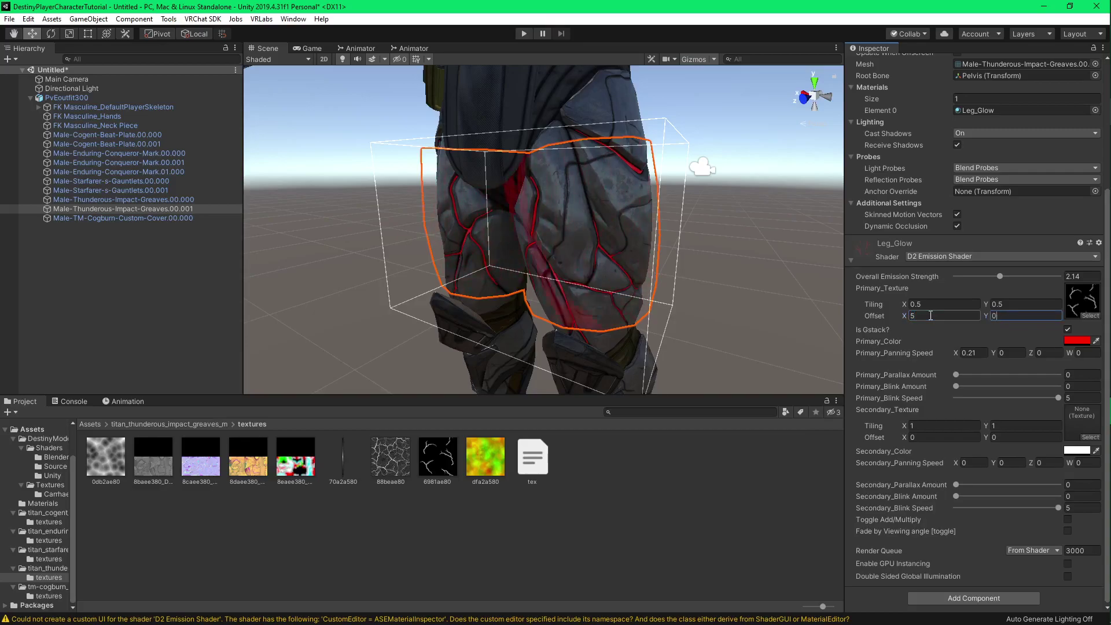
{"action": "left_click", "coordinate": [931, 315]}
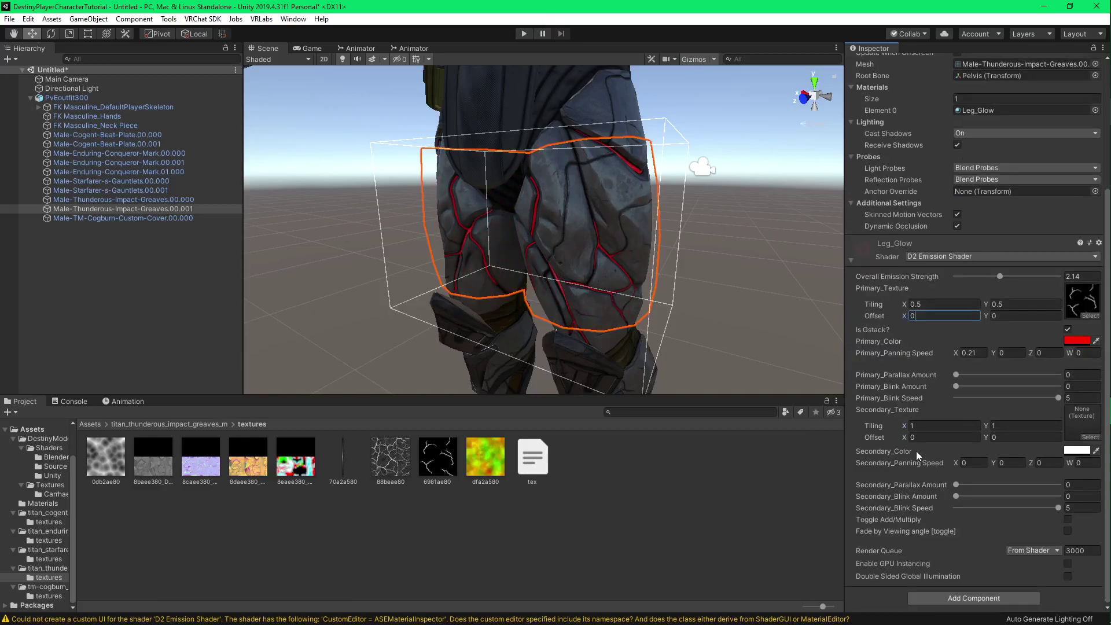
- Try out Leg_Glow's parallax amount, blink amount and blink speed settings, and restore their original values
{"action": "left_click_drag", "start_coordinate": [958, 485], "coordinate": [1026, 488]}
{"action": "left_click", "coordinate": [958, 375]}
{"action": "left_click_drag", "start_coordinate": [1028, 368], "coordinate": [818, 405]}
{"action": "left_click", "coordinate": [908, 387]}
{"action": "left_click_drag", "start_coordinate": [918, 398], "coordinate": [1038, 396]}
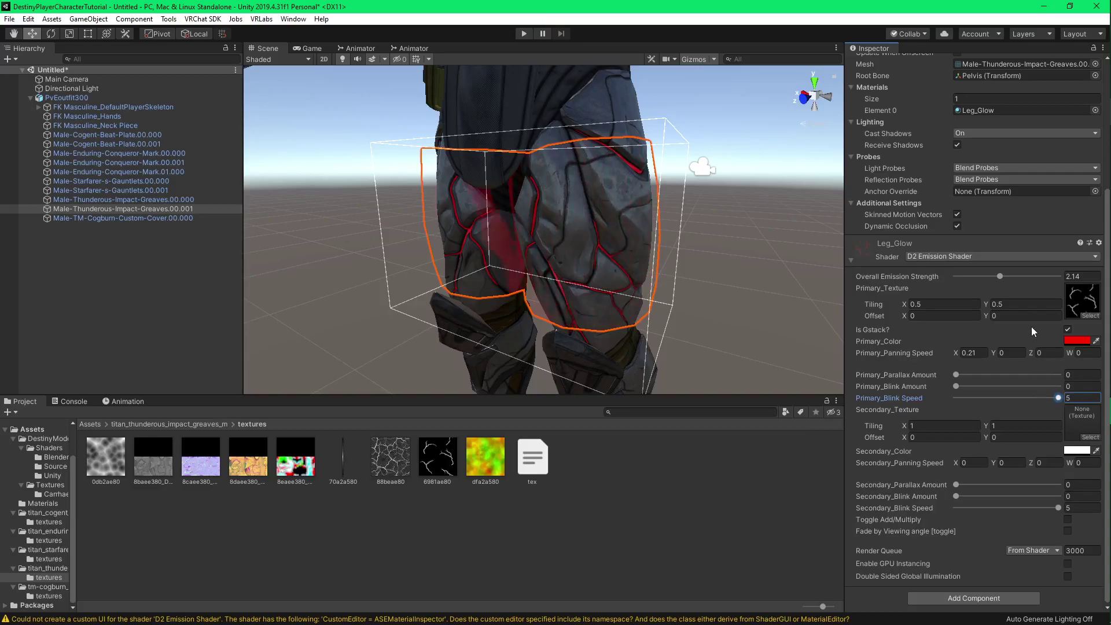
- Turn off Is Gstack for Leg_Glow's primary texture
{"action": "left_click", "coordinate": [1068, 327]}
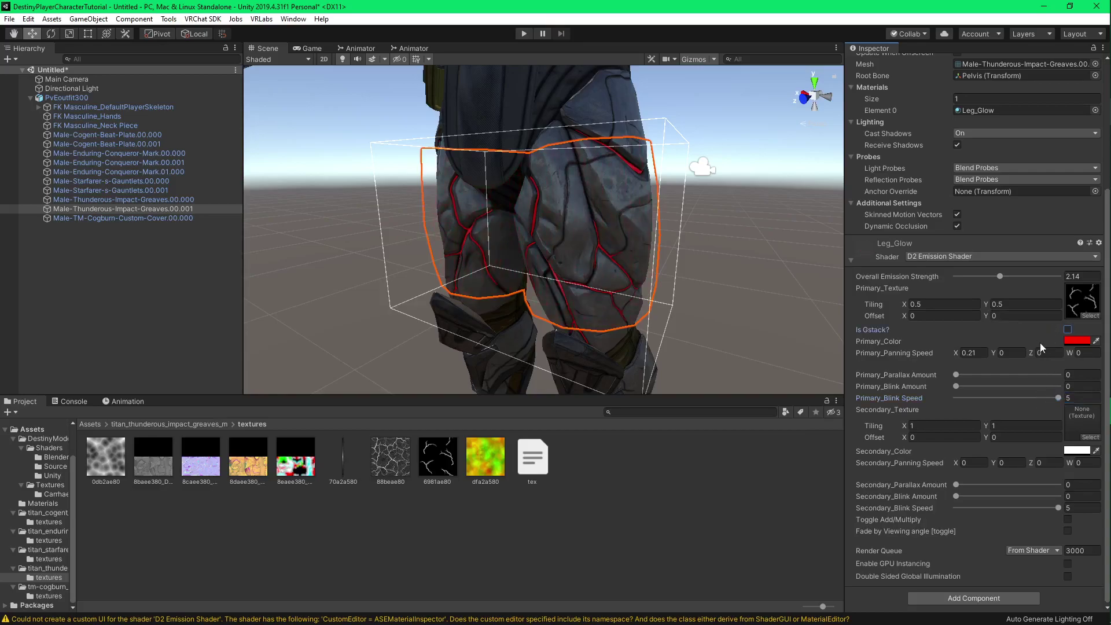
- Try raising the alpha of Leg_Glow's Primary_Color
{"action": "left_click", "coordinate": [1076, 341]}
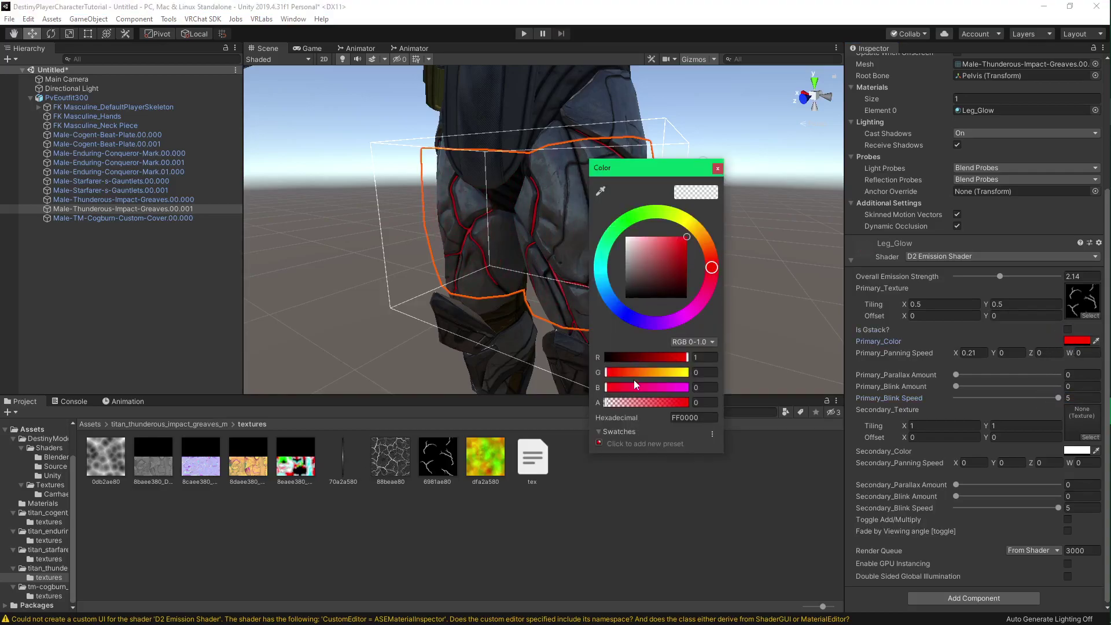
{"action": "left_click_drag", "start_coordinate": [608, 402], "coordinate": [707, 401]}
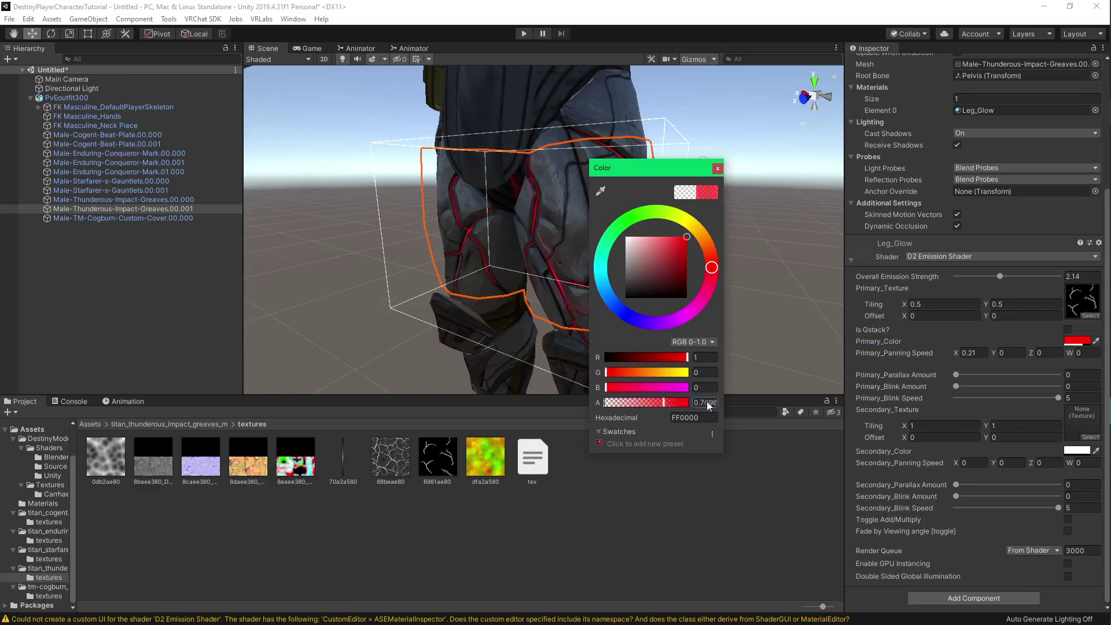
{"action": "left_click", "coordinate": [718, 168]}
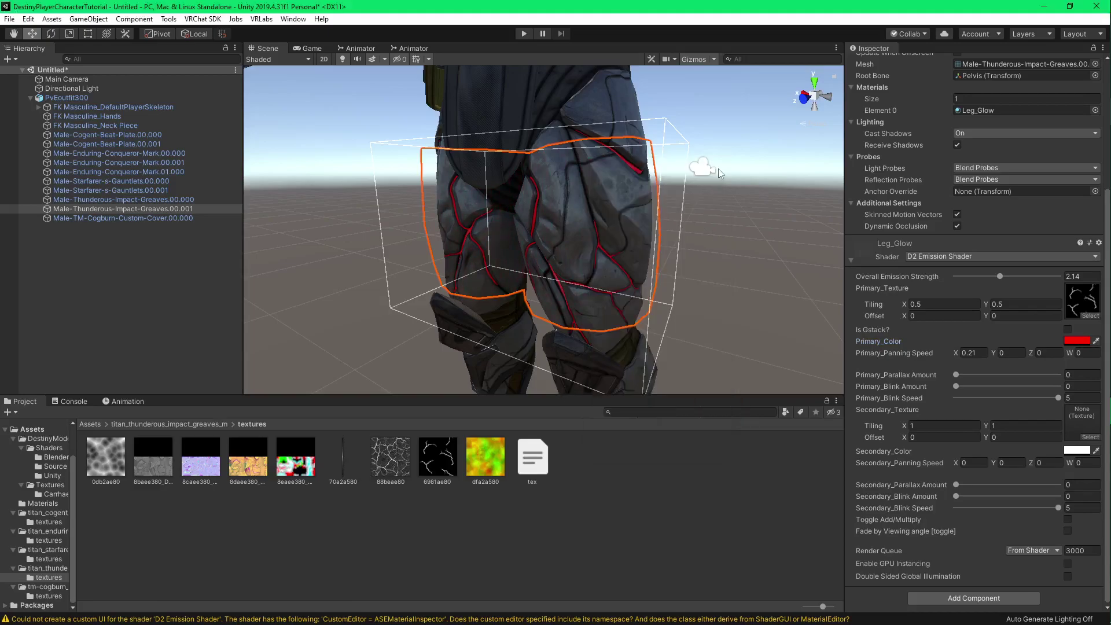
- Set Leg_Glow's Primary_Texture tiling to 5 on both axes
{"action": "type", "text": "5"}
{"action": "key", "text": "Tab"}
{"action": "type", "text": "5"}
{"action": "left_click_drag", "start_coordinate": [627, 253], "coordinate": [756, 248], "text": "alt"}
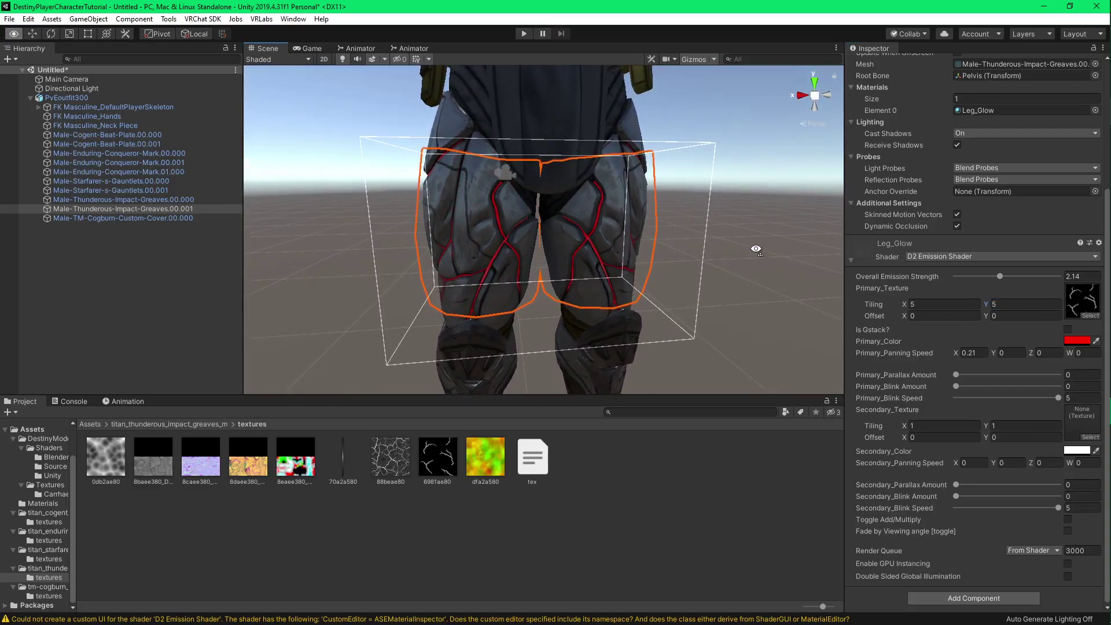
- Change Leg_Glow's Primary_Color to a bright turquoise
{"action": "left_click", "coordinate": [1076, 341]}
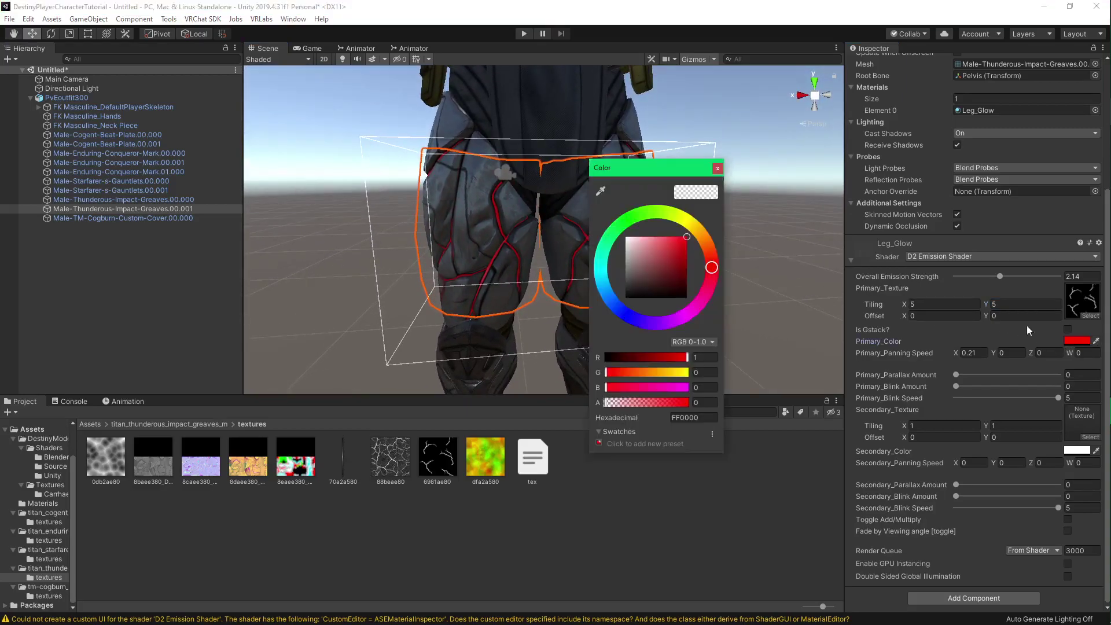
{"action": "left_click", "coordinate": [601, 269]}
{"action": "mouse_move", "coordinate": [672, 249]}
{"action": "left_mouse_down"}
{"action": "mouse_move", "coordinate": [682, 260]}
{"action": "mouse_move", "coordinate": [678, 248]}
{"action": "left_mouse_up"}
{"action": "left_click", "coordinate": [718, 169]}
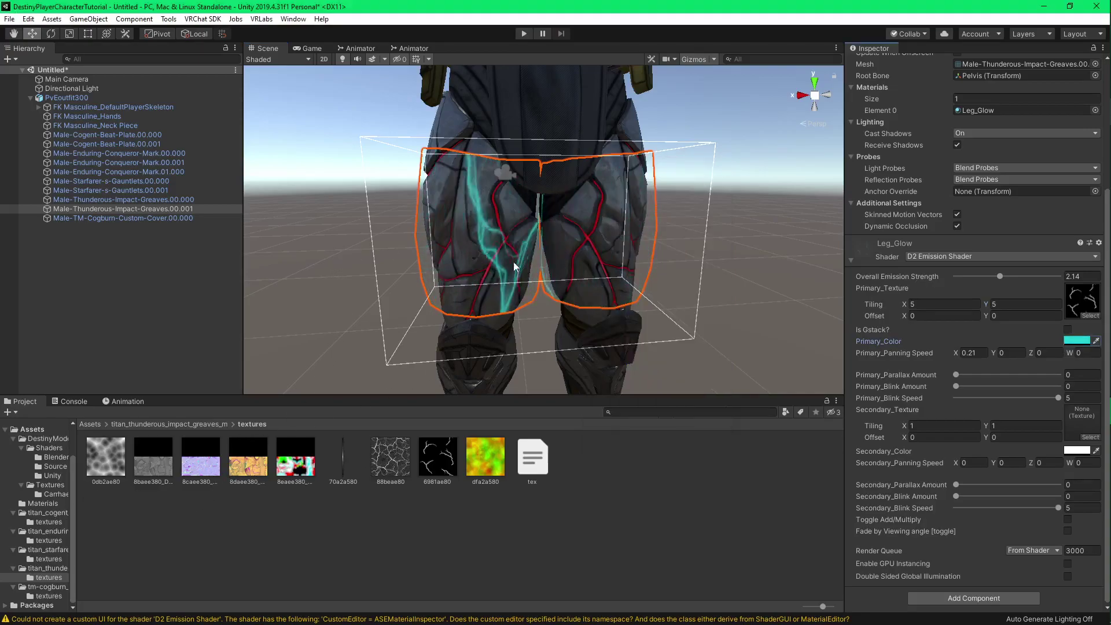
- Expand the armor material properties of Male-Thunderous-Impact-Greaves.00.000 down to the emission colors
{"action": "left_click", "coordinate": [143, 200]}
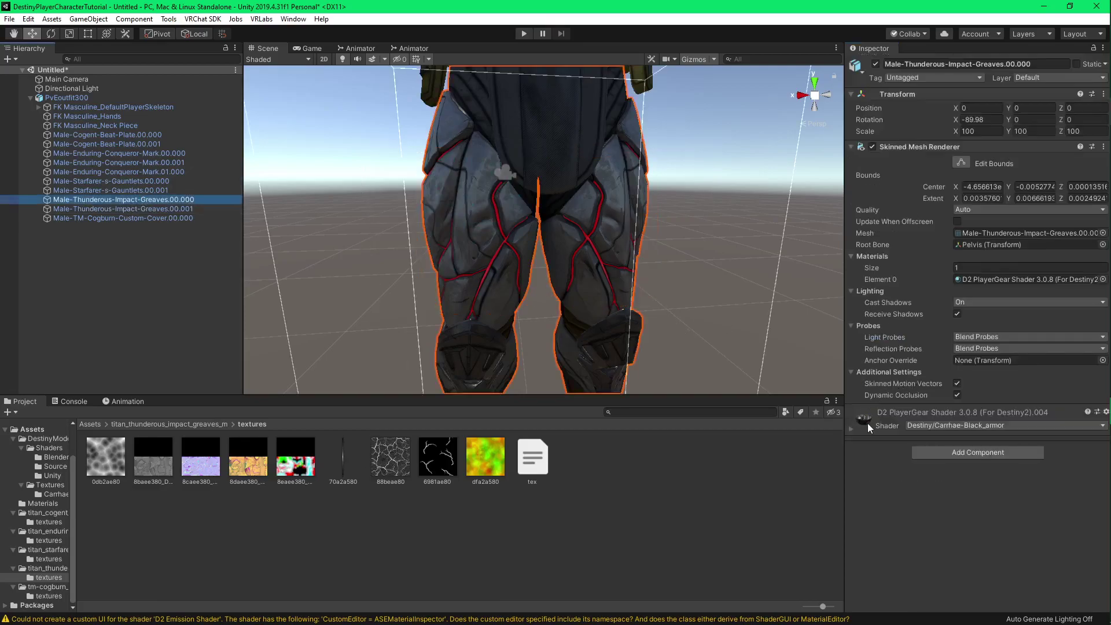
{"action": "left_click", "coordinate": [868, 427]}
{"action": "scroll", "coordinate": [902, 383], "scroll_direction": "down", "scroll_amount": 15}
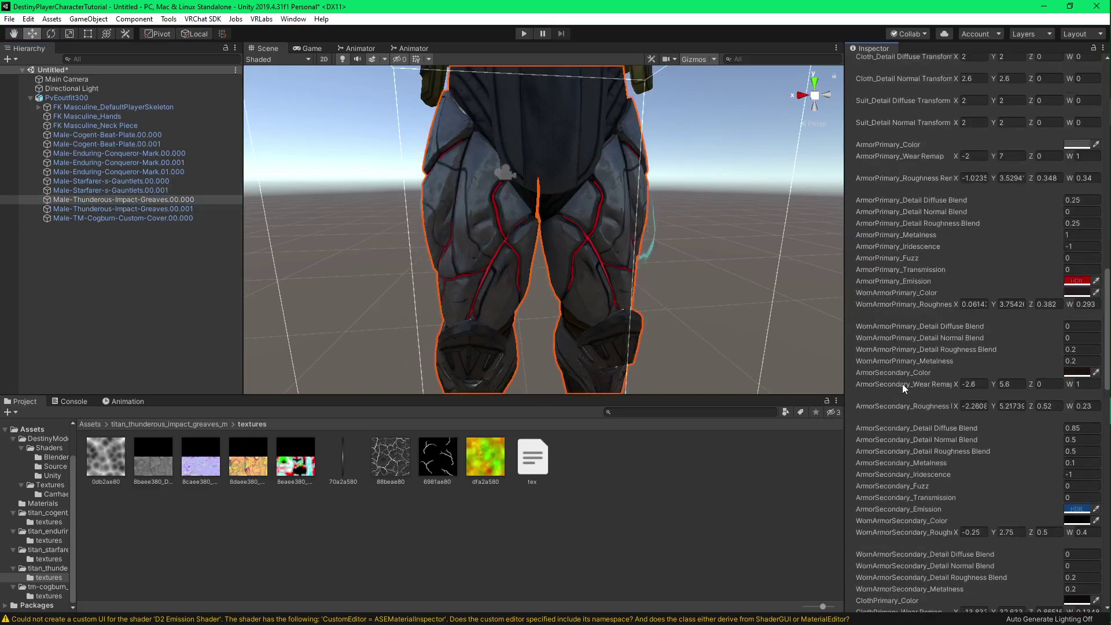
{"action": "scroll", "coordinate": [902, 384], "scroll_direction": "down", "scroll_amount": 9}
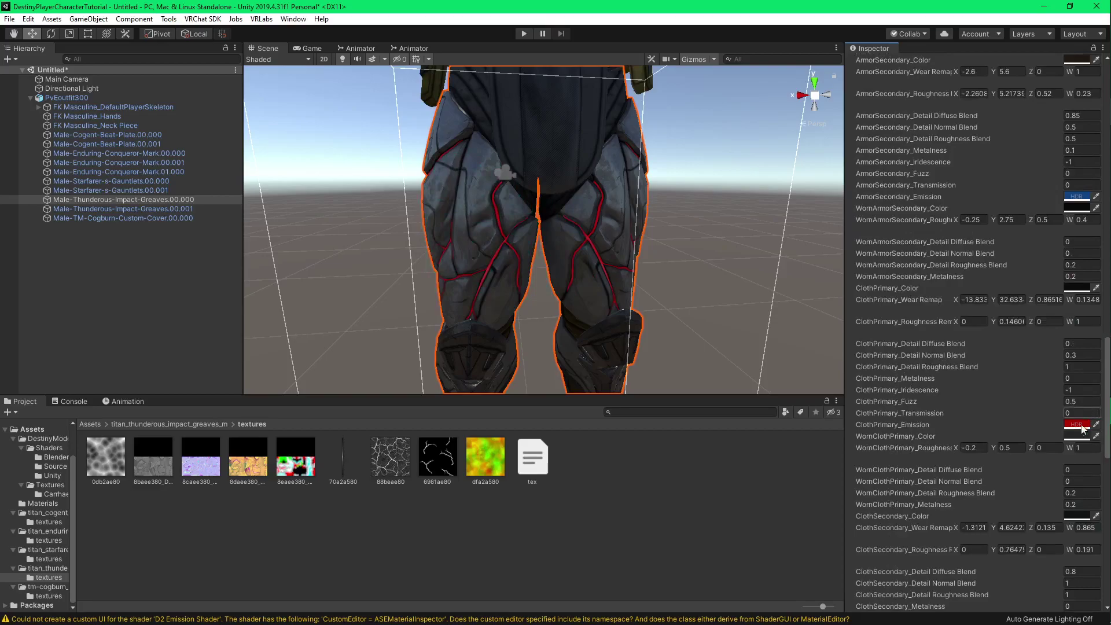
- Try a magenta ClothPrimary_Emission color on the greaves material and restore the original red
{"action": "left_click", "coordinate": [1078, 425]}
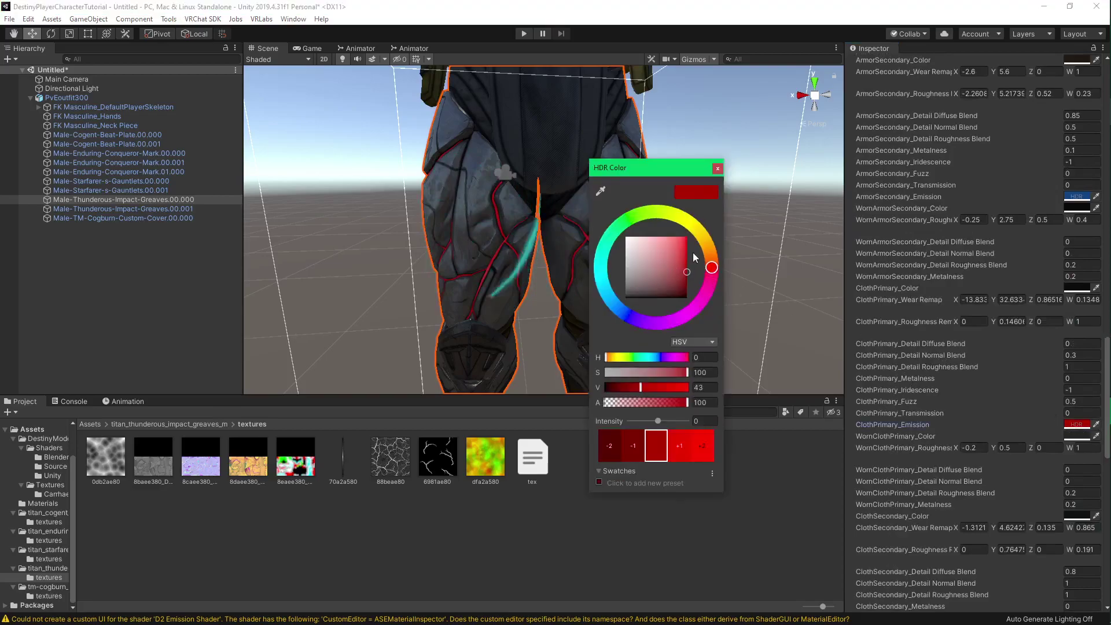
{"action": "left_click", "coordinate": [606, 291]}
{"action": "left_click_drag", "start_coordinate": [650, 309], "coordinate": [718, 290]}
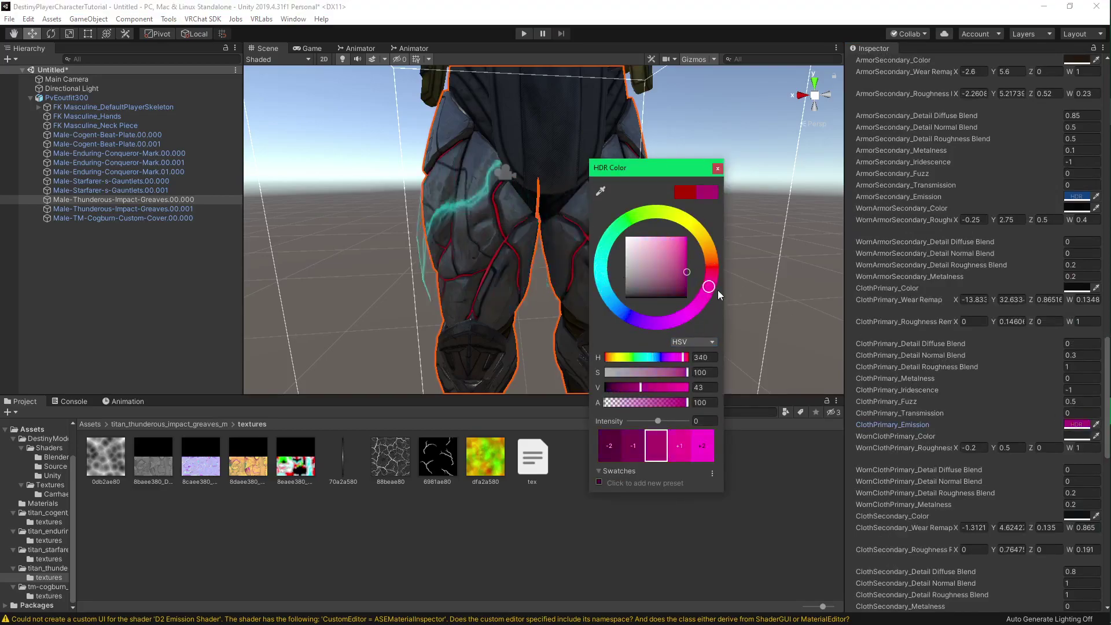
{"action": "left_click", "coordinate": [686, 191]}
{"action": "left_click", "coordinate": [718, 168]}
- Set the greaves material's ArmorPrimary_Emission to a bright turquoise with a hue of about 185
{"action": "scroll", "coordinate": [949, 350], "scroll_direction": "up", "scroll_amount": 5}
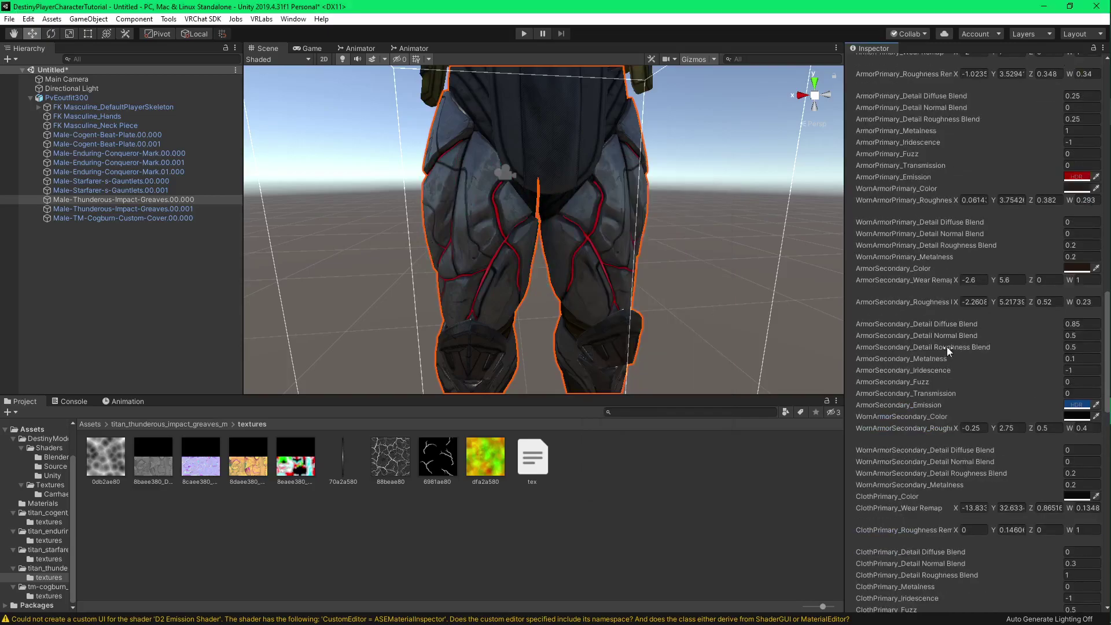
{"action": "left_click", "coordinate": [1074, 178]}
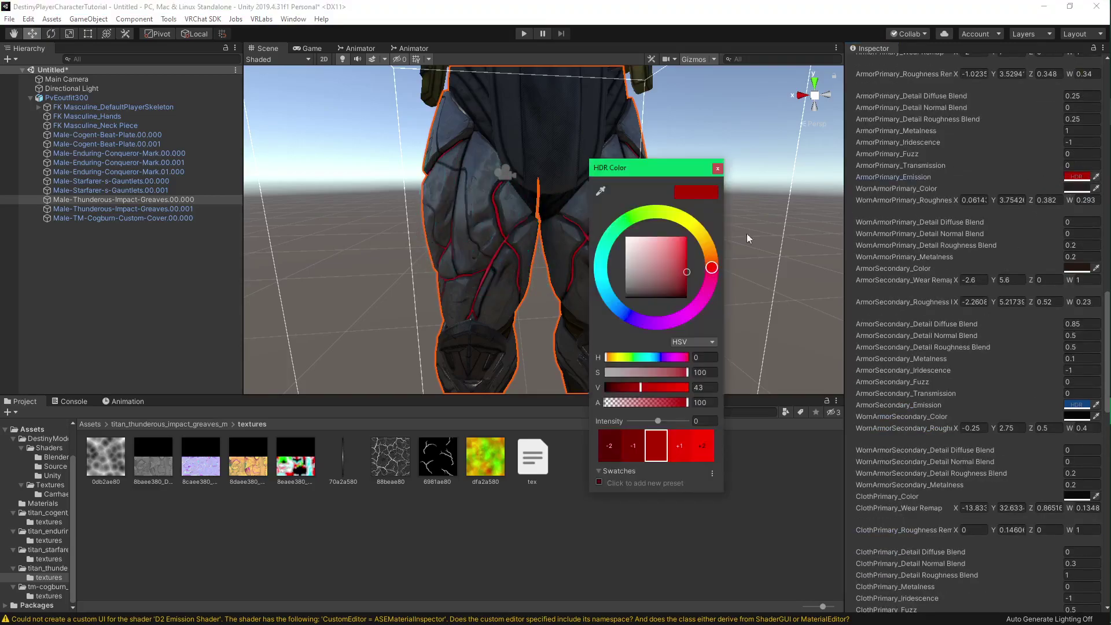
{"action": "left_click", "coordinate": [608, 266]}
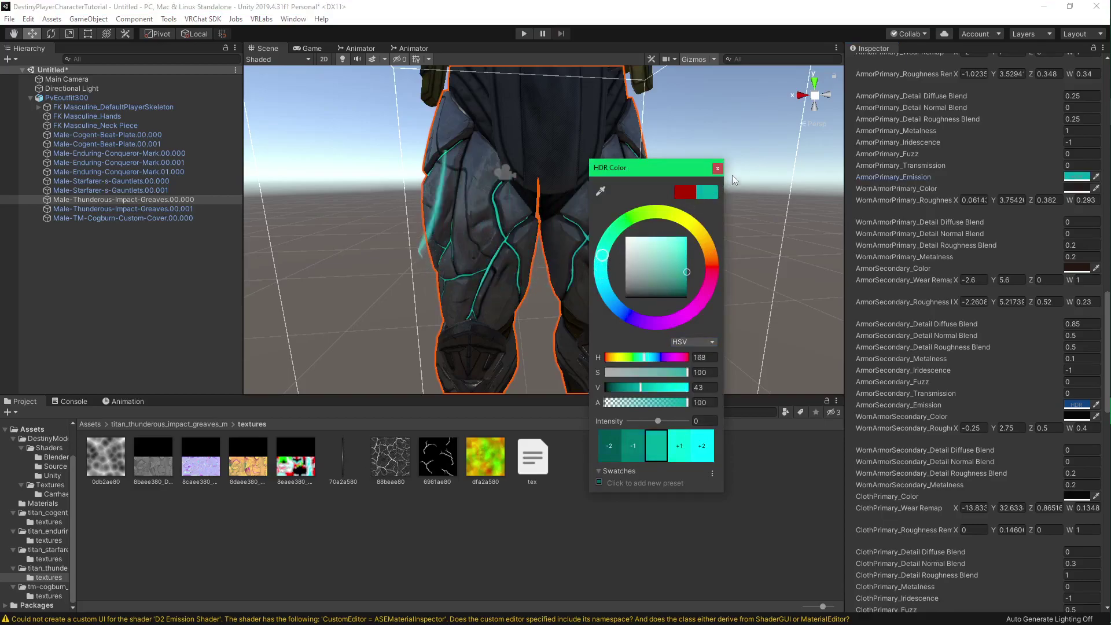
{"action": "left_click_drag", "start_coordinate": [601, 264], "coordinate": [605, 267]}
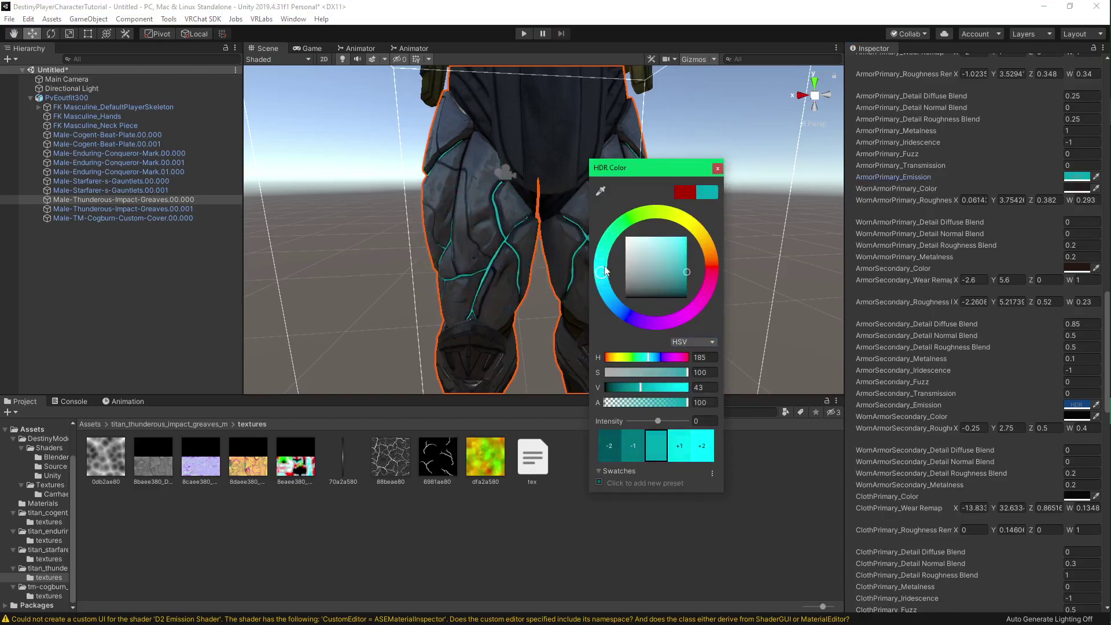
{"action": "left_click_drag", "start_coordinate": [684, 263], "coordinate": [690, 249]}
{"action": "left_click", "coordinate": [718, 169]}
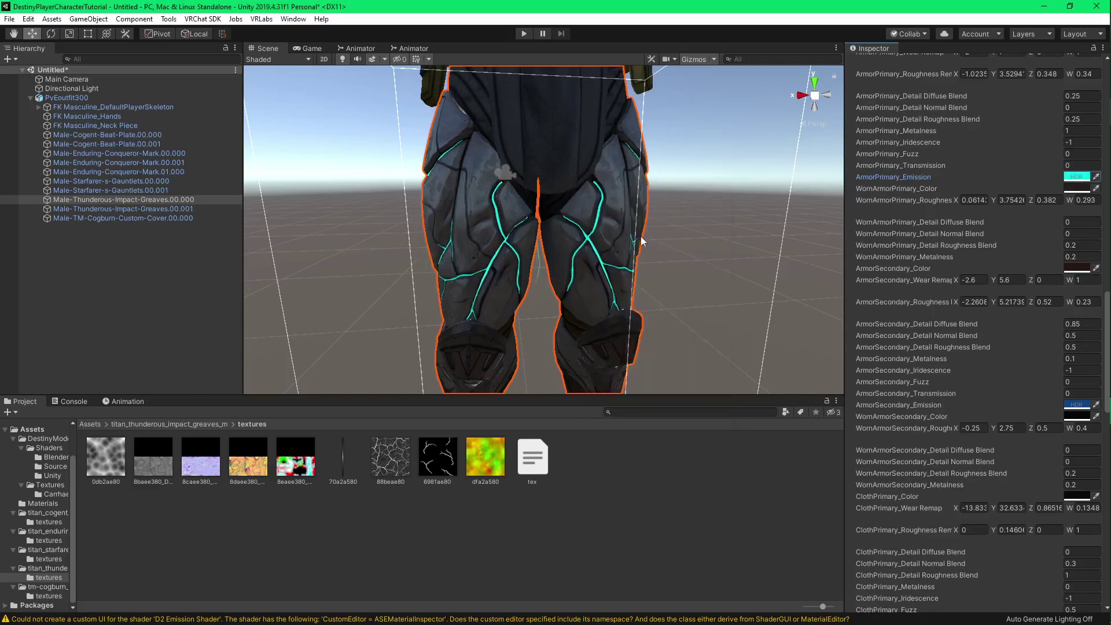
- Examine the whole character in the scene to check the turquoise leg glow against the outfit
{"action": "key", "text": "s"}
{"action": "right_click_drag", "start_coordinate": [642, 241], "coordinate": [549, 244]}
{"action": "left_click", "coordinate": [724, 233]}
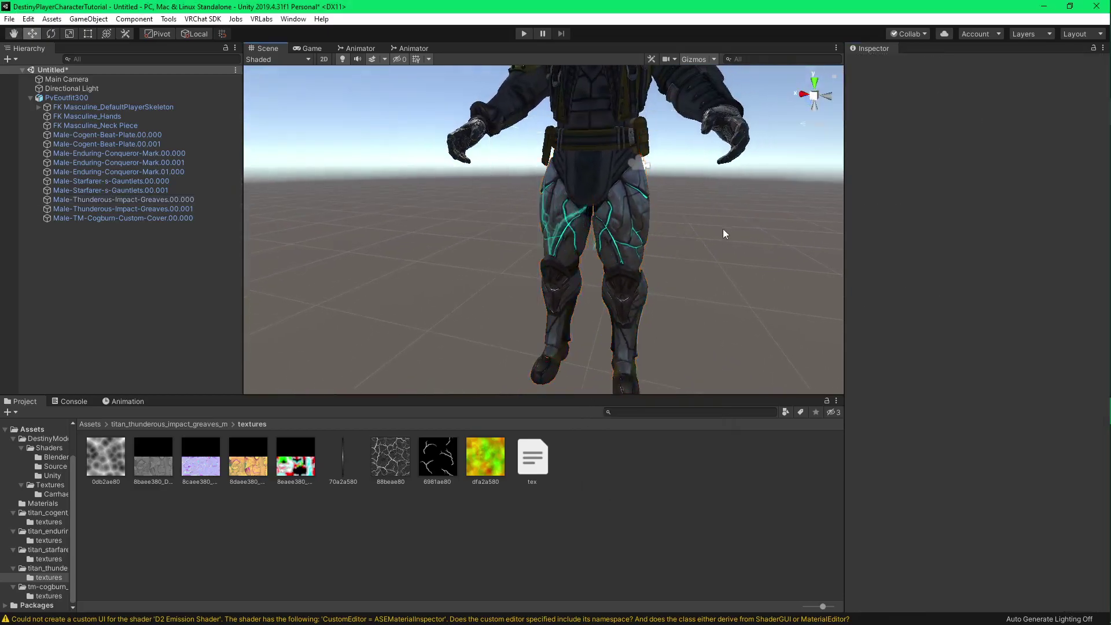
{"action": "key", "text": "e"}
{"action": "right_click_drag", "start_coordinate": [724, 233], "coordinate": [637, 232]}
{"action": "key", "text": "w"}
{"action": "key", "text": "s"}
{"action": "left_click", "coordinate": [637, 232]}
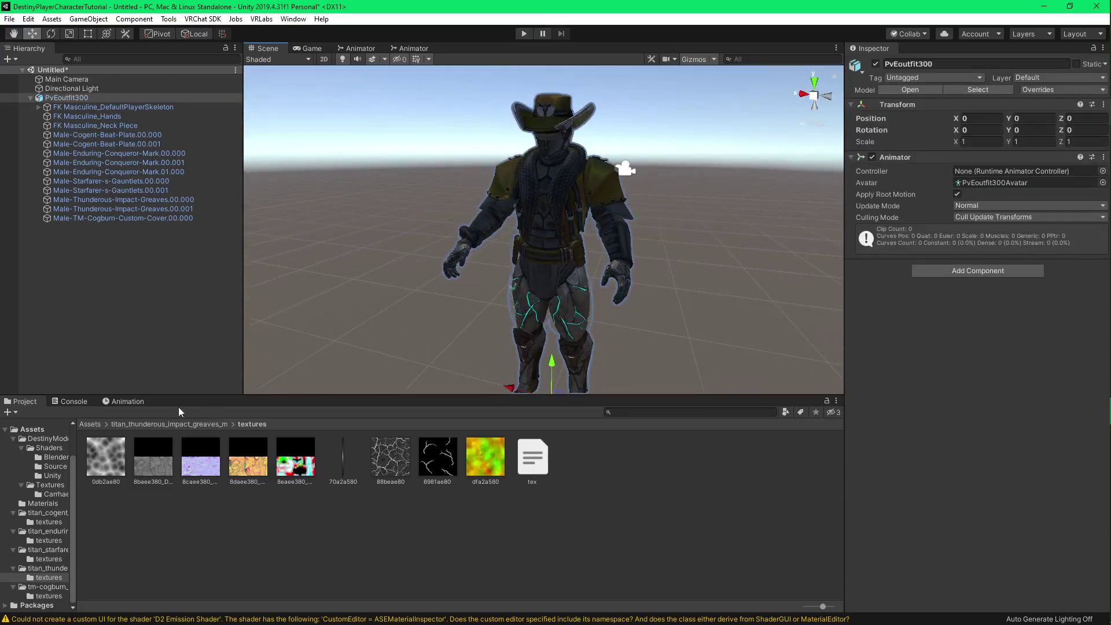
- Show the contents of the root Assets folder and deselect the character
{"action": "left_click", "coordinate": [55, 429]}
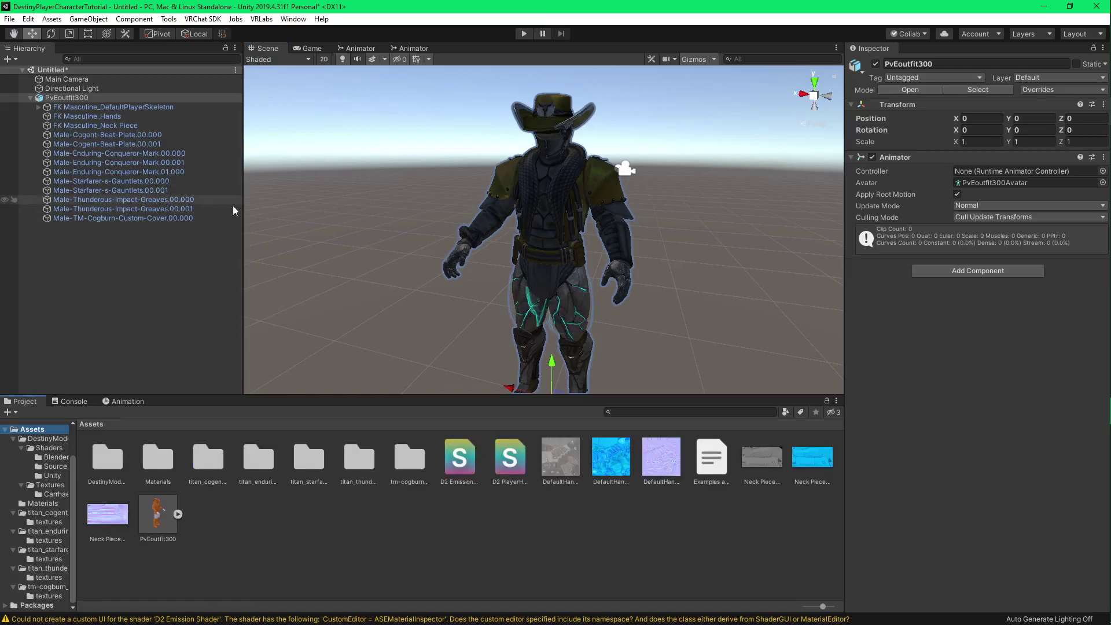
{"action": "left_click", "coordinate": [134, 299]}
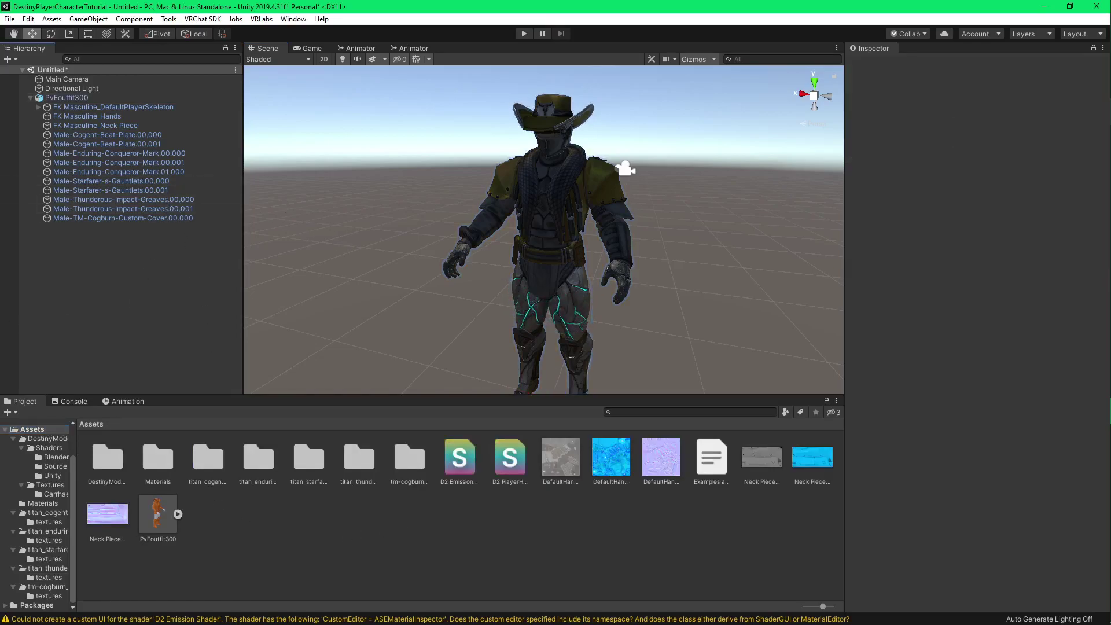
{"action": "left_click_drag", "start_coordinate": [329, 153], "coordinate": [555, 246], "text": "alt"}
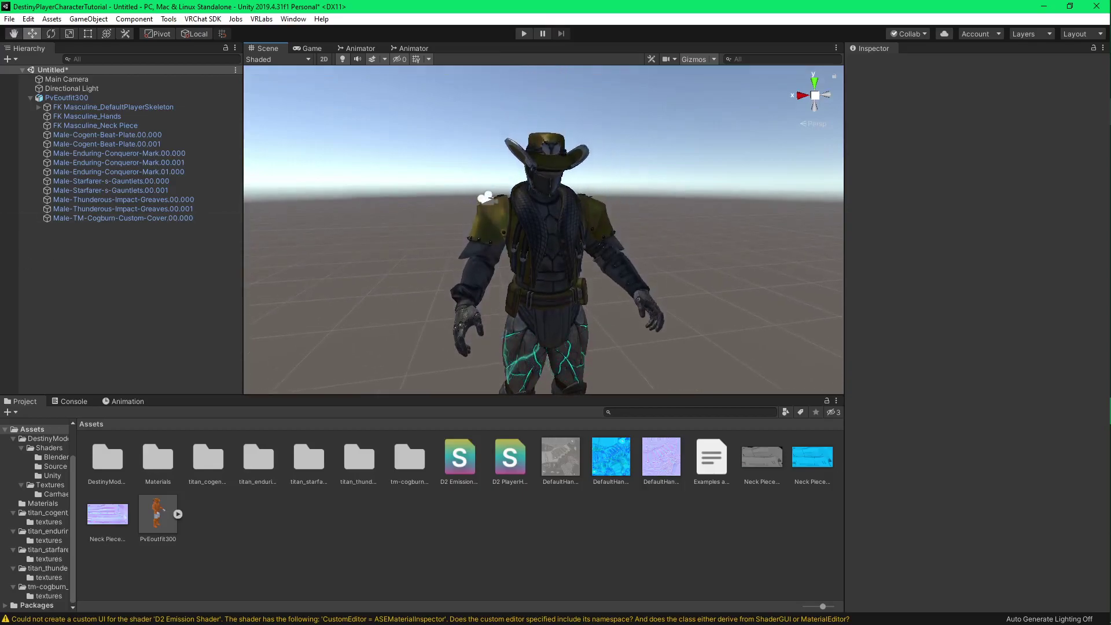